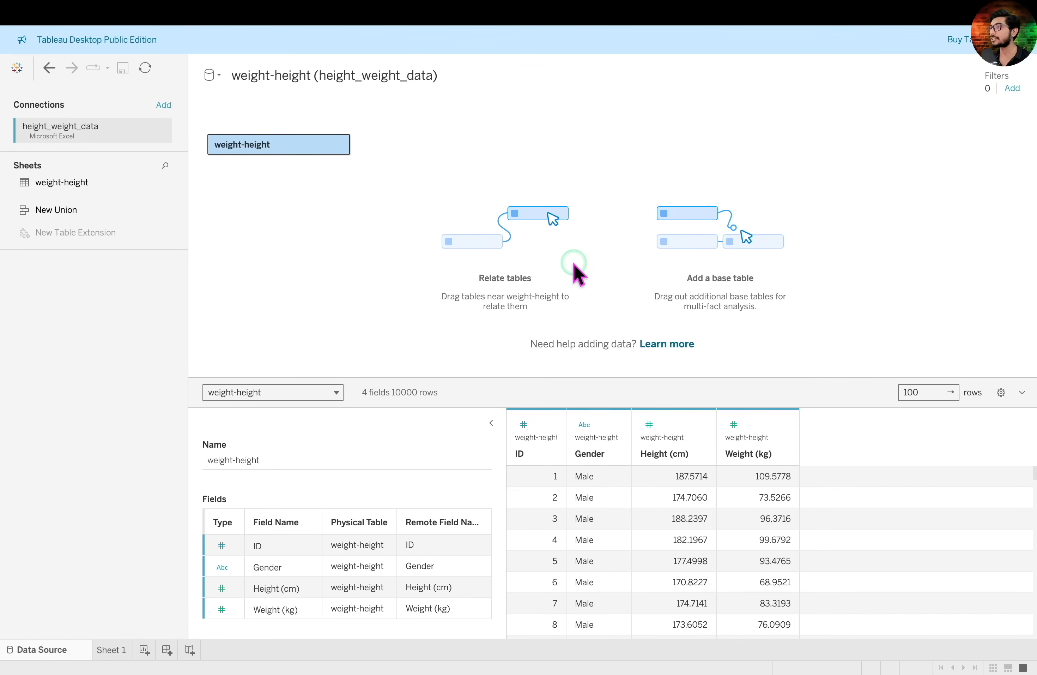
# Look through the rows of the weight-height data preview and open the Sheet 1 worksheet
pyautogui.scroll(-3, 644, 509)
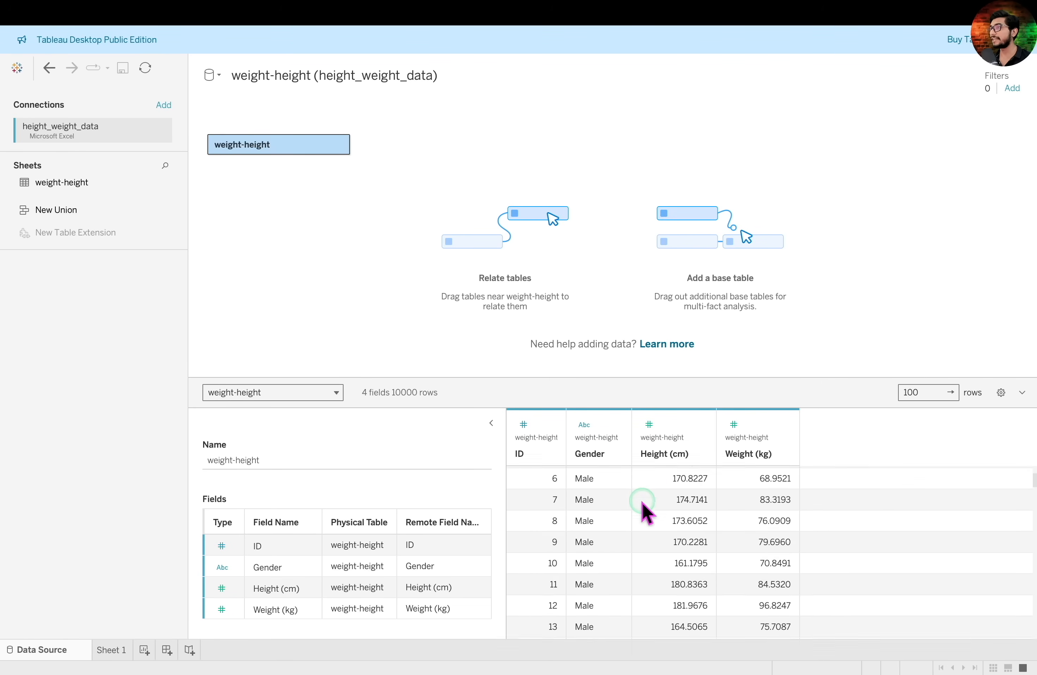
pyautogui.scroll(3, 644, 509)
pyautogui.scroll(-14, 644, 509)
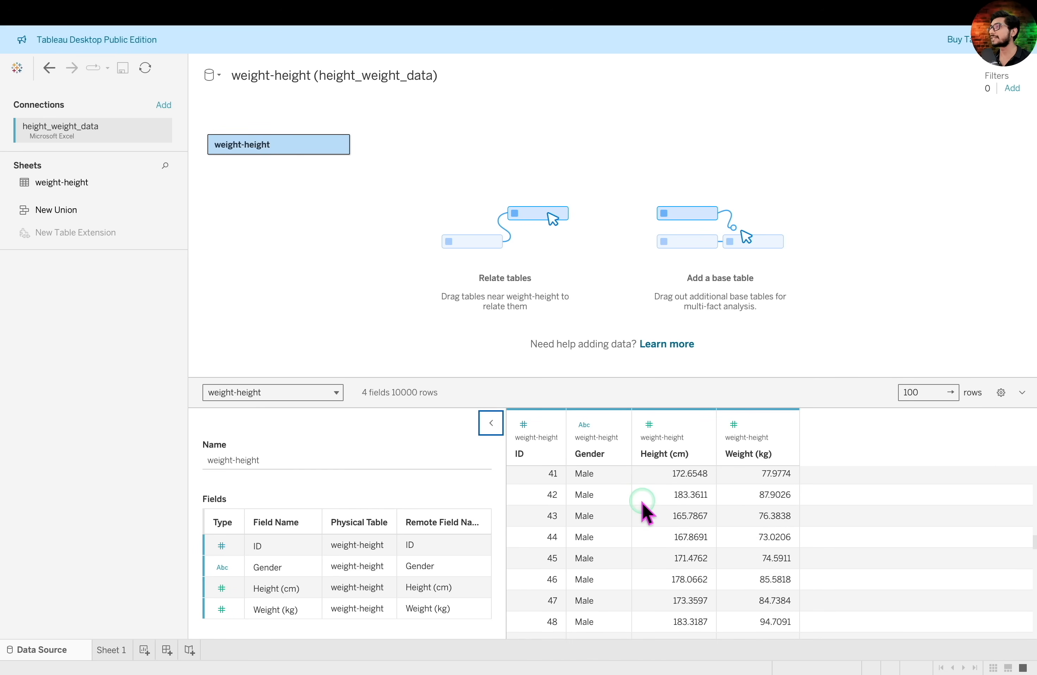
pyautogui.scroll(14, 644, 508)
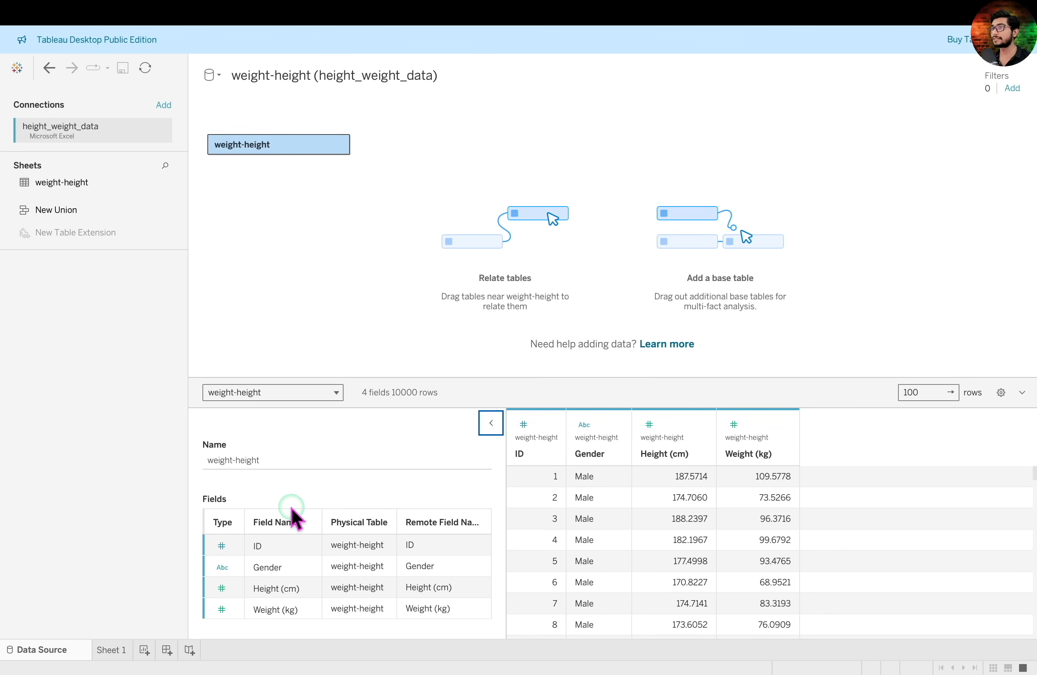
pyautogui.click(116, 651)
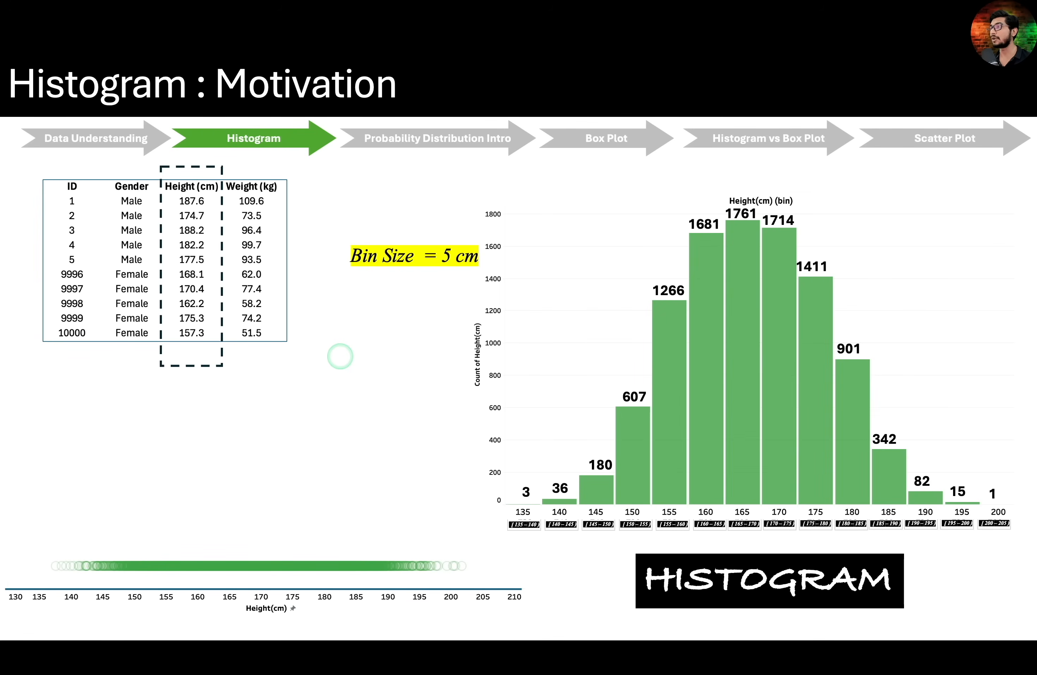
pyautogui.moveTo(486, 498)
pyautogui.mouseDown()
pyautogui.moveTo(905, 541)
pyautogui.moveTo(1032, 542)
pyautogui.mouseUp()
pyautogui.moveTo(461, 294); pyautogui.dragTo(500, 404)
pyautogui.click(483, 430)
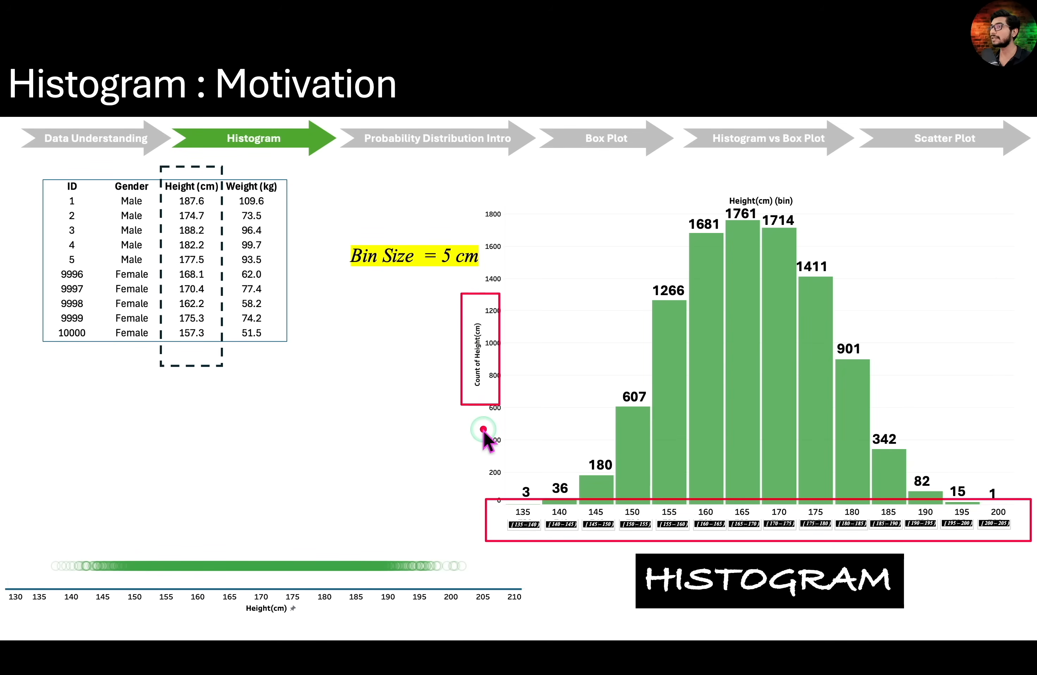
pyautogui.moveTo(331, 223); pyautogui.dragTo(508, 287)
pyautogui.click(507, 296)
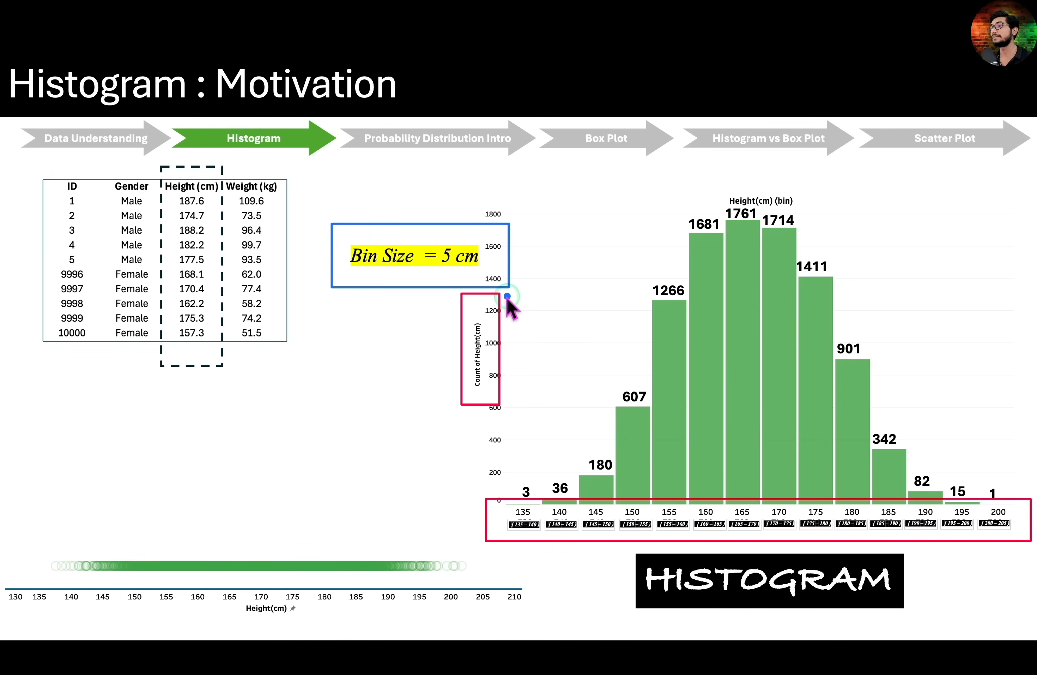
# In Tableau, create a bin field from Height (cm) with a bin size of 5 and place it on Columns
pyautogui.press('super+Tab')
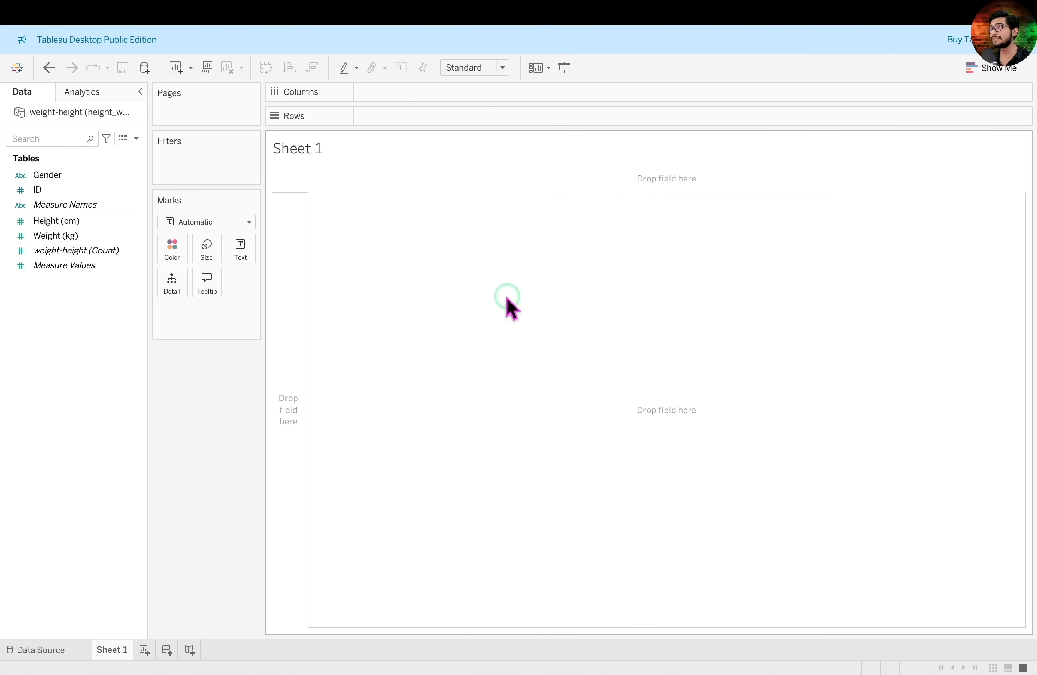
pyautogui.click(95, 221)
pyautogui.rightClick(96, 222)
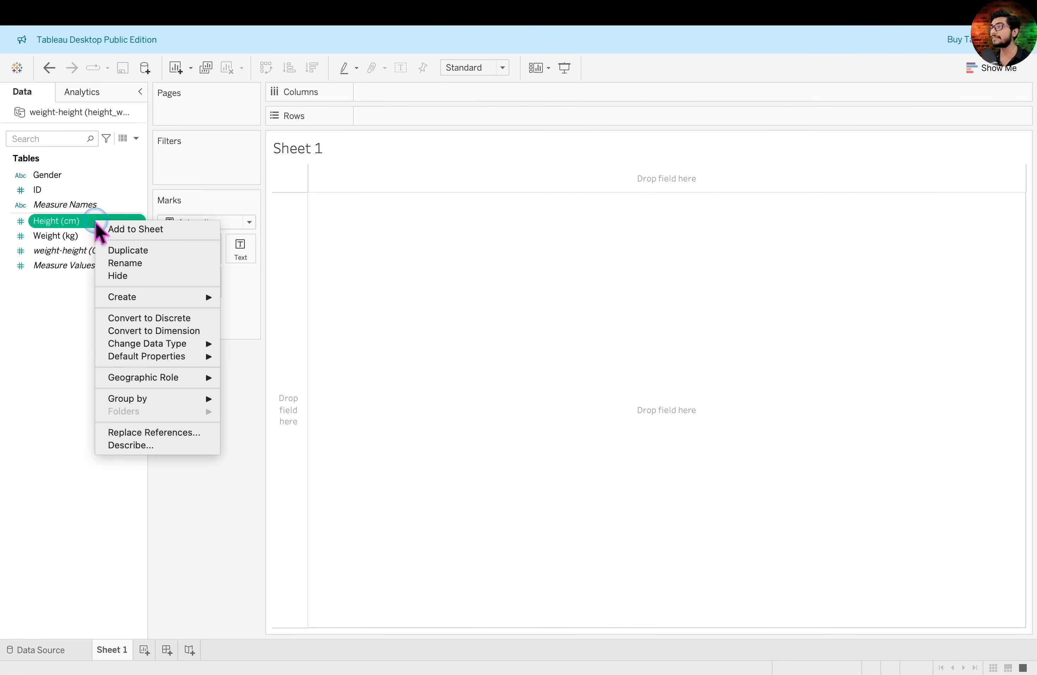
pyautogui.moveTo(158, 301)
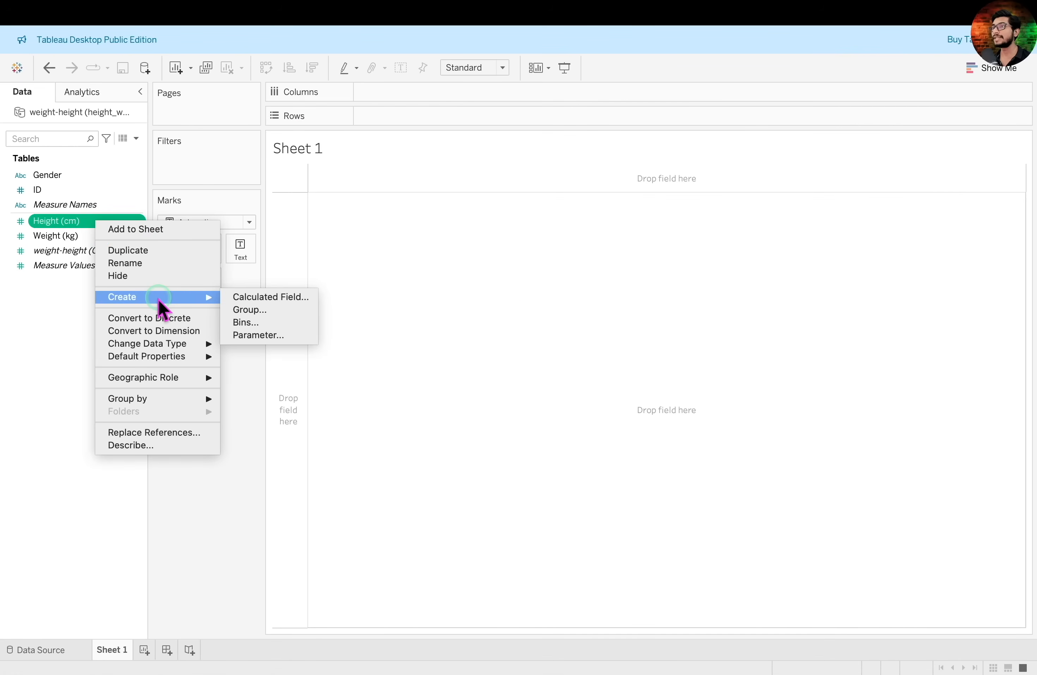
pyautogui.click(265, 323)
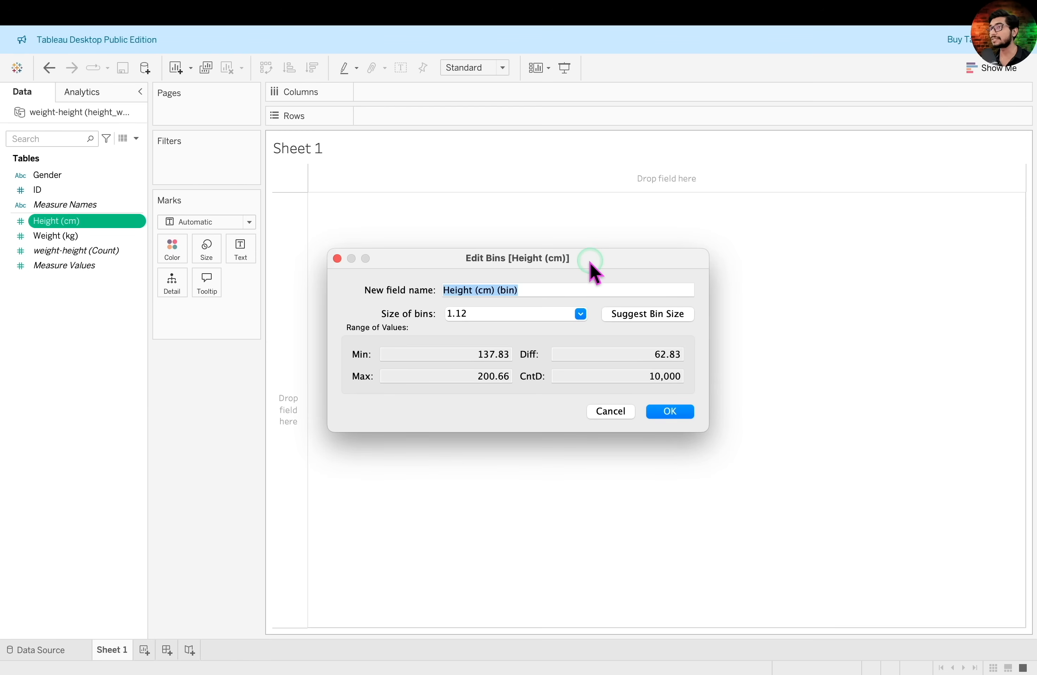
pyautogui.click(499, 313)
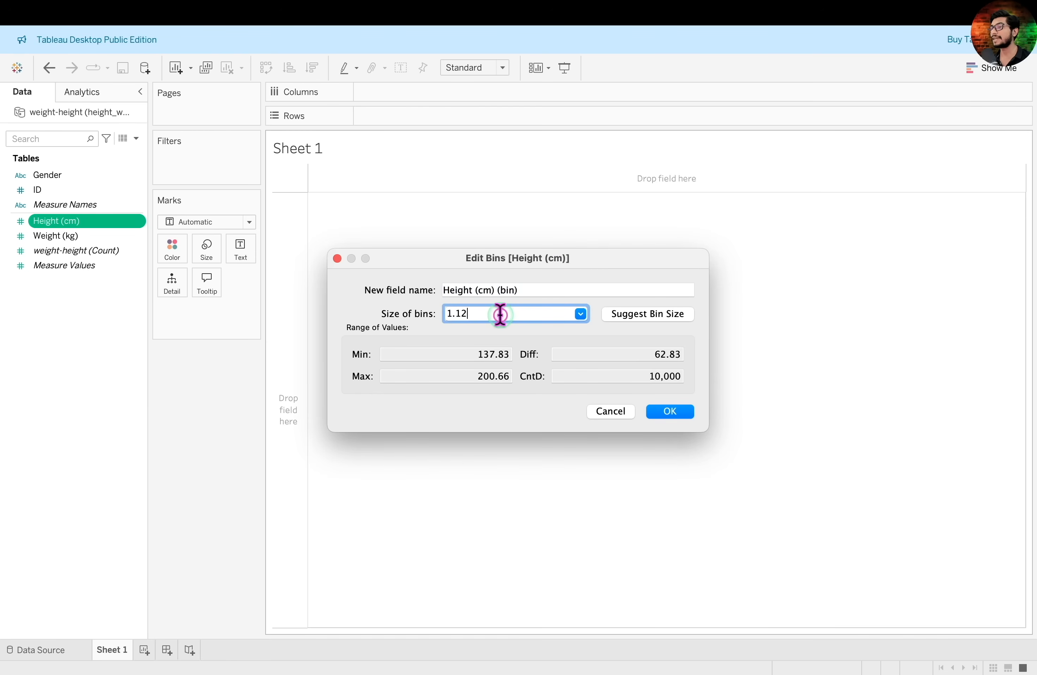
pyautogui.press('BackSpace')
pyautogui.write('5')
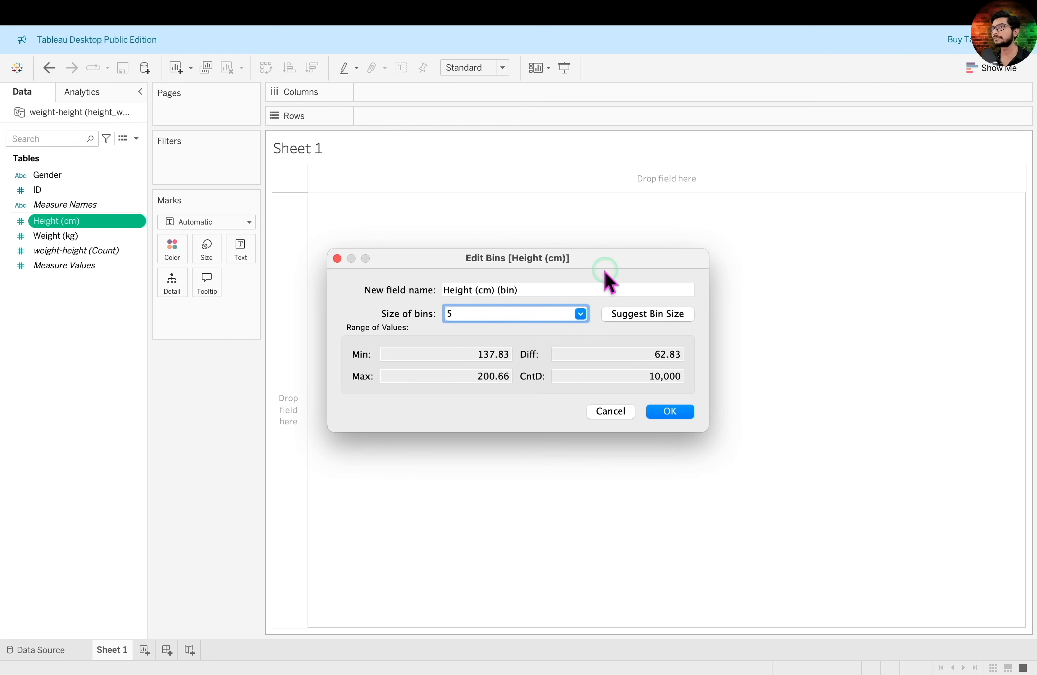
pyautogui.click(545, 293)
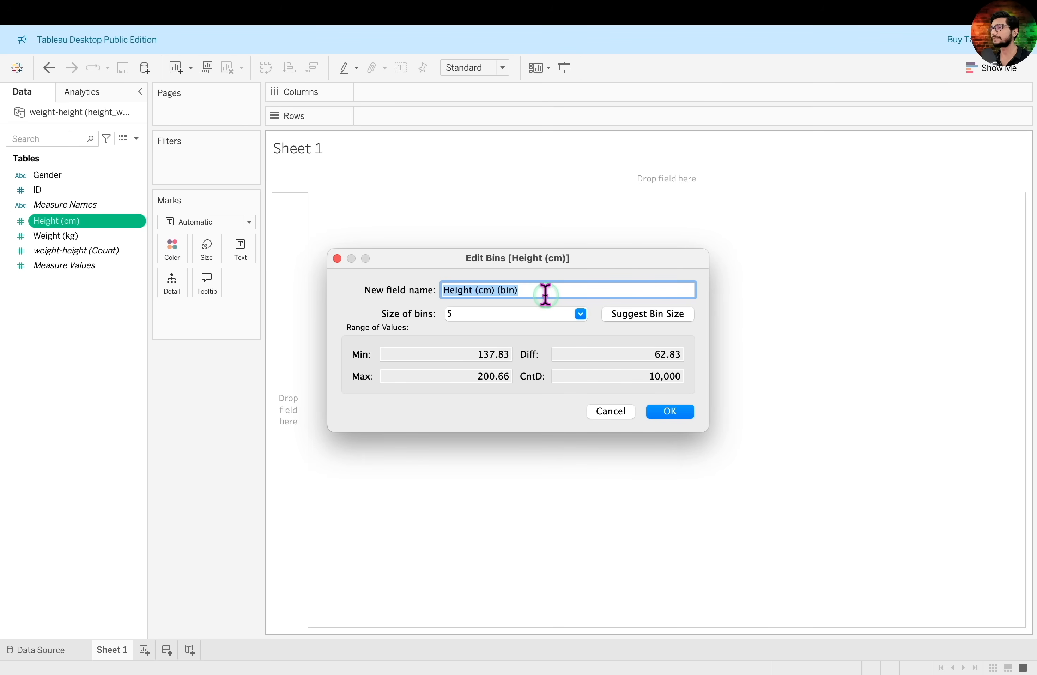
pyautogui.click(671, 412)
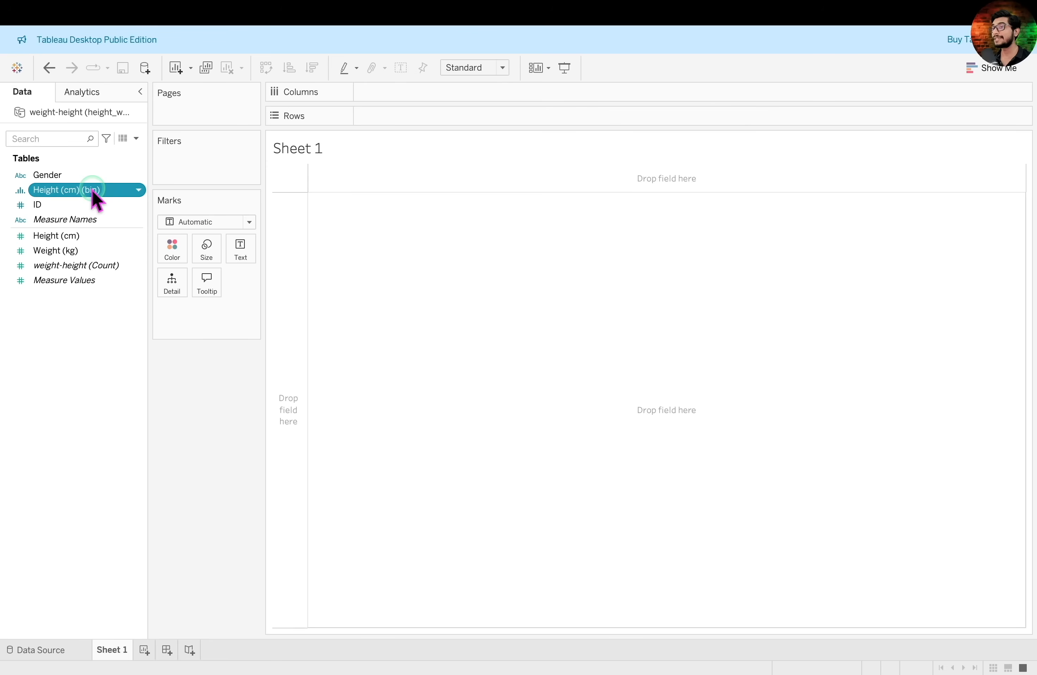
pyautogui.moveTo(92, 190); pyautogui.dragTo(480, 95)
pyautogui.moveTo(266, 160); pyautogui.dragTo(932, 235)
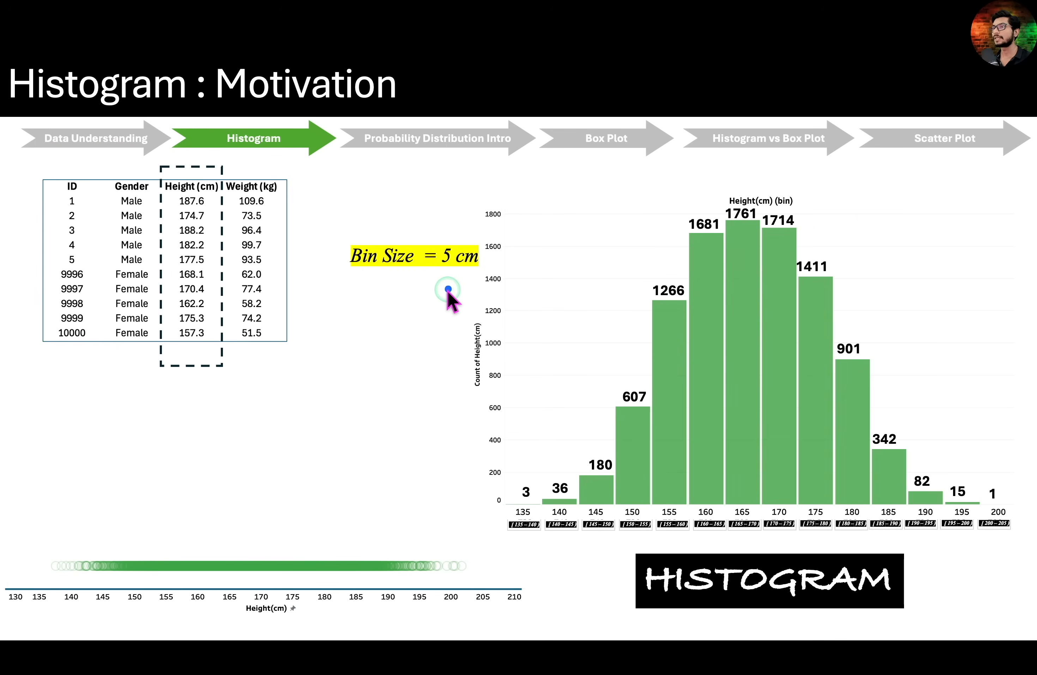
pyautogui.moveTo(446, 290); pyautogui.dragTo(502, 432)
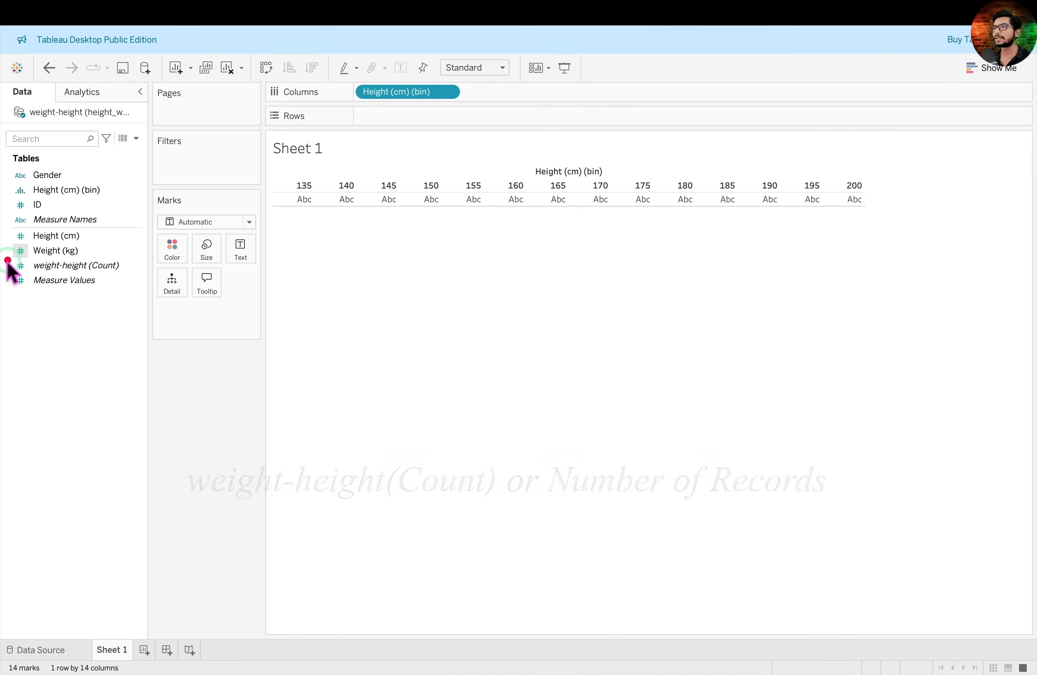
pyautogui.moveTo(7, 258); pyautogui.dragTo(132, 270)
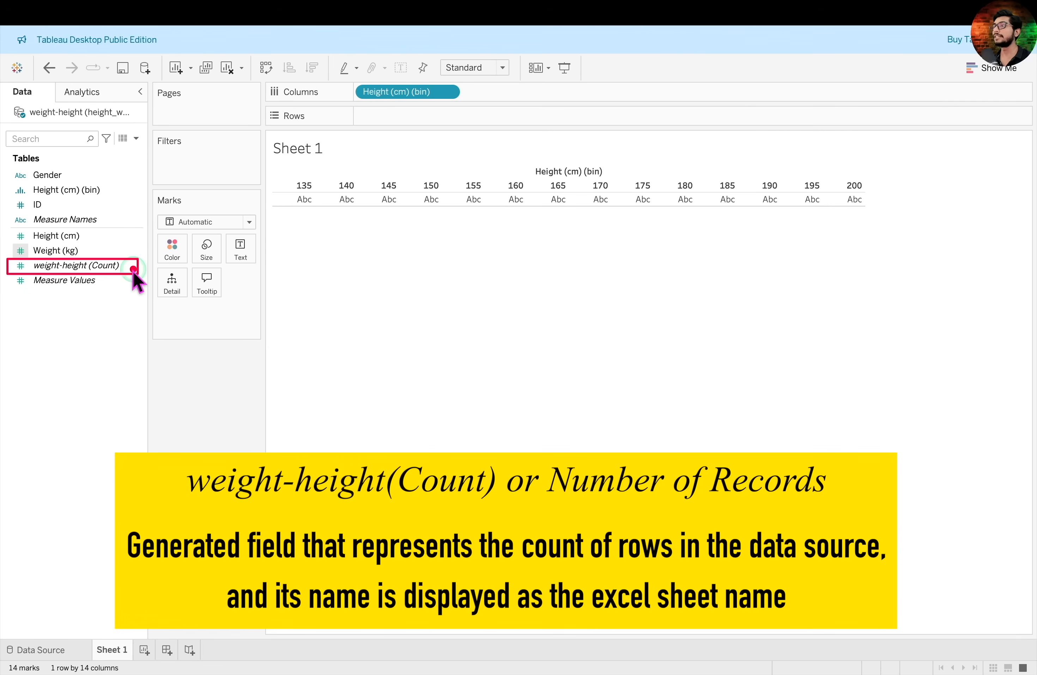
# Place the generated weight-height (Count) field on Rows to plot records per bin, and take it off again
pyautogui.click(104, 268)
pyautogui.click(87, 281)
pyautogui.click(103, 268)
pyautogui.moveTo(105, 271)
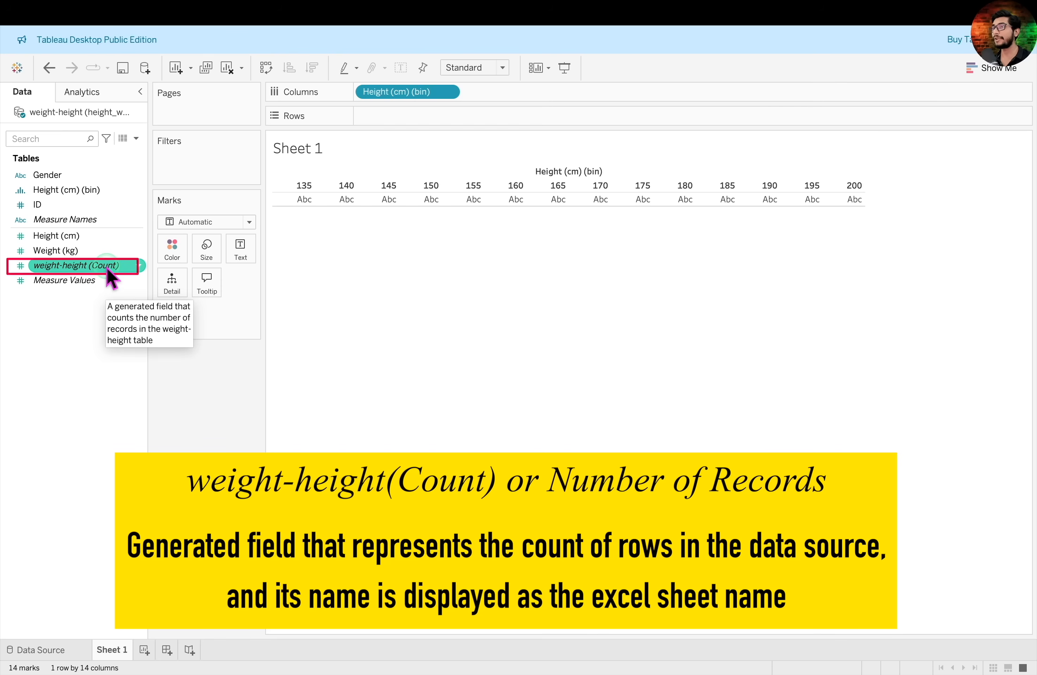
pyautogui.moveTo(110, 271); pyautogui.dragTo(435, 121)
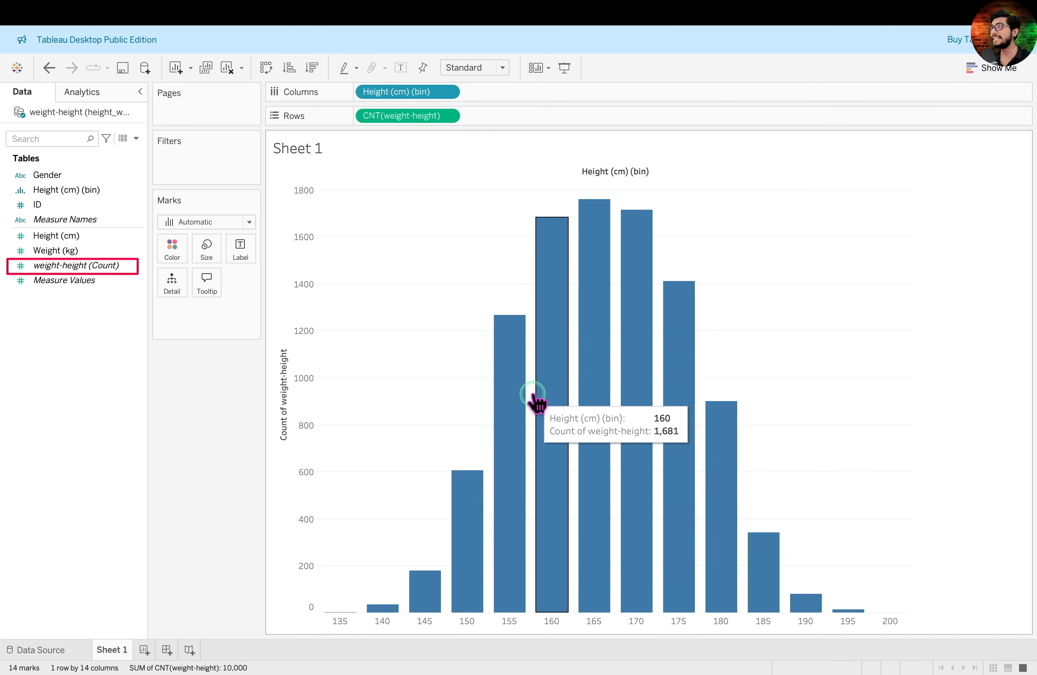
pyautogui.moveTo(557, 553)
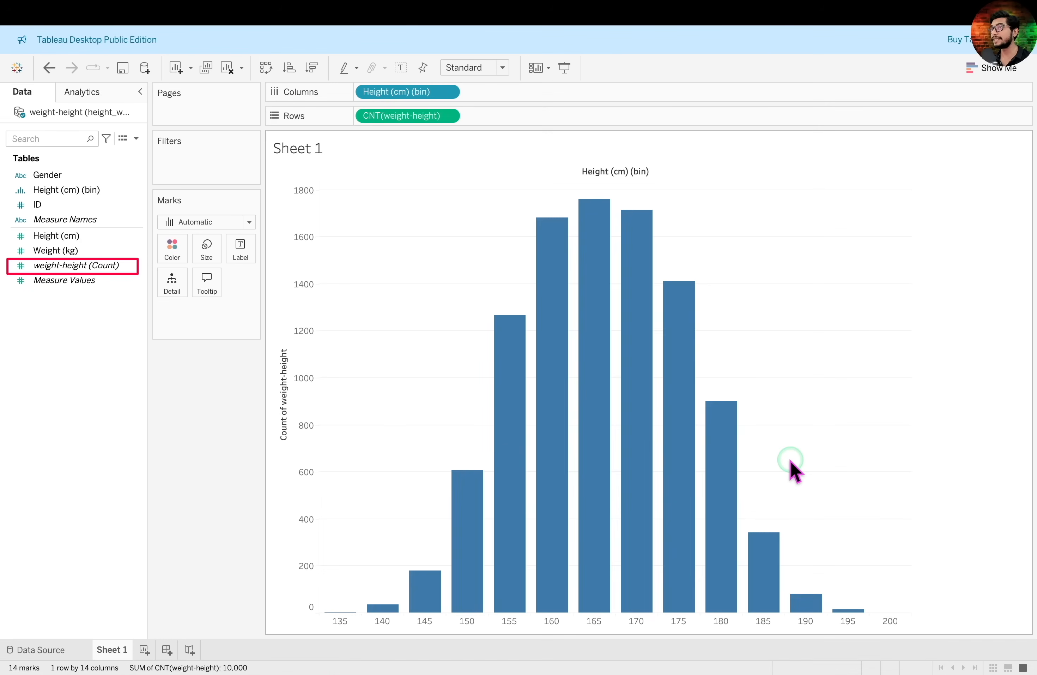
pyautogui.moveTo(421, 121); pyautogui.dragTo(232, 394)
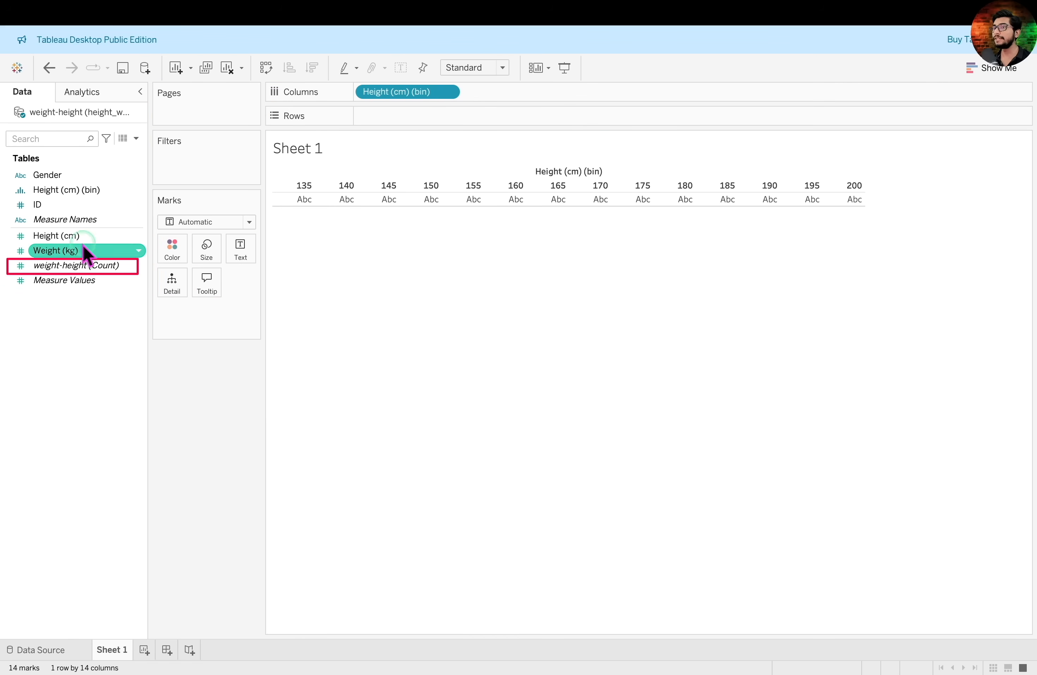
# Place Height (cm) on Rows and set its aggregation to Count
pyautogui.moveTo(68, 235); pyautogui.dragTo(438, 117)
pyautogui.moveTo(341, 104)
pyautogui.mouseDown()
pyautogui.moveTo(393, 128)
pyautogui.moveTo(483, 128)
pyautogui.mouseUp()
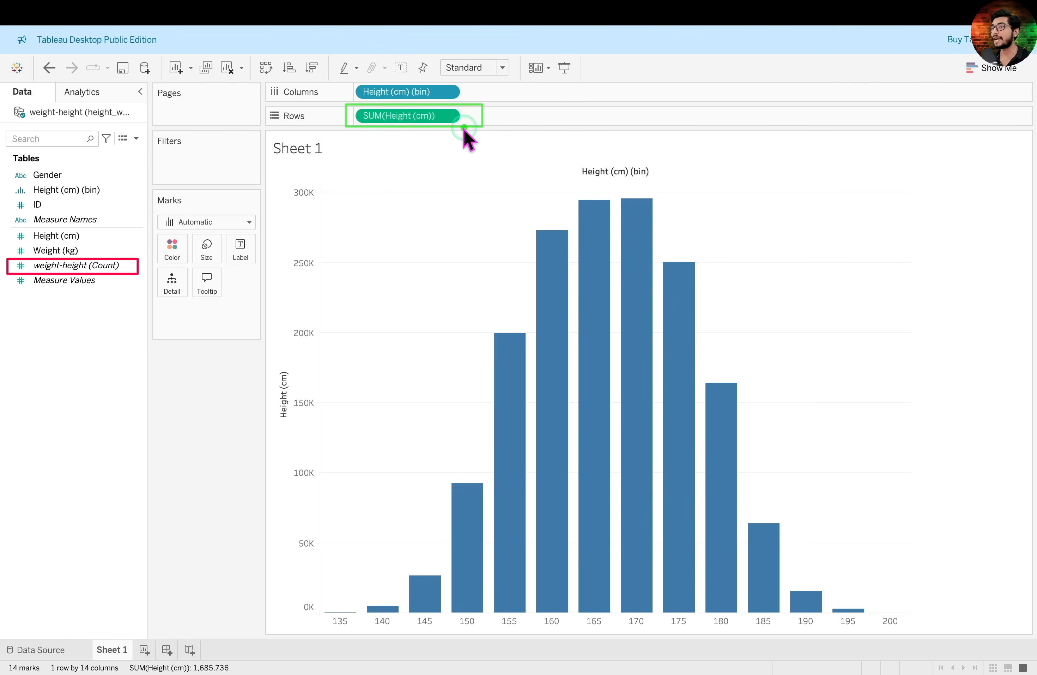
pyautogui.click(448, 116)
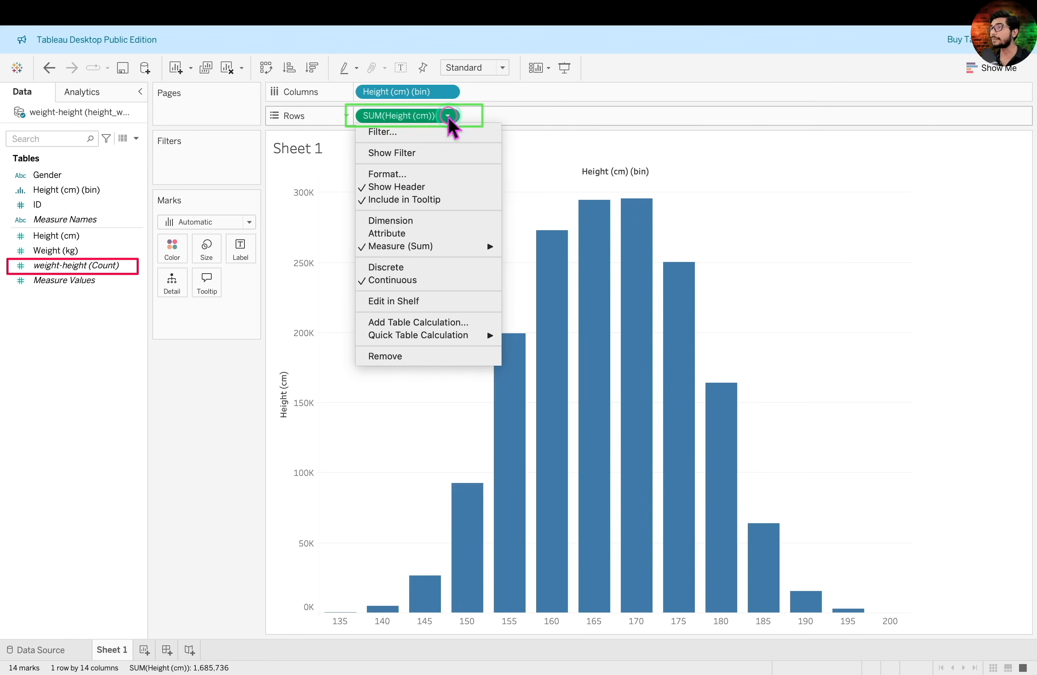
pyautogui.click(478, 245)
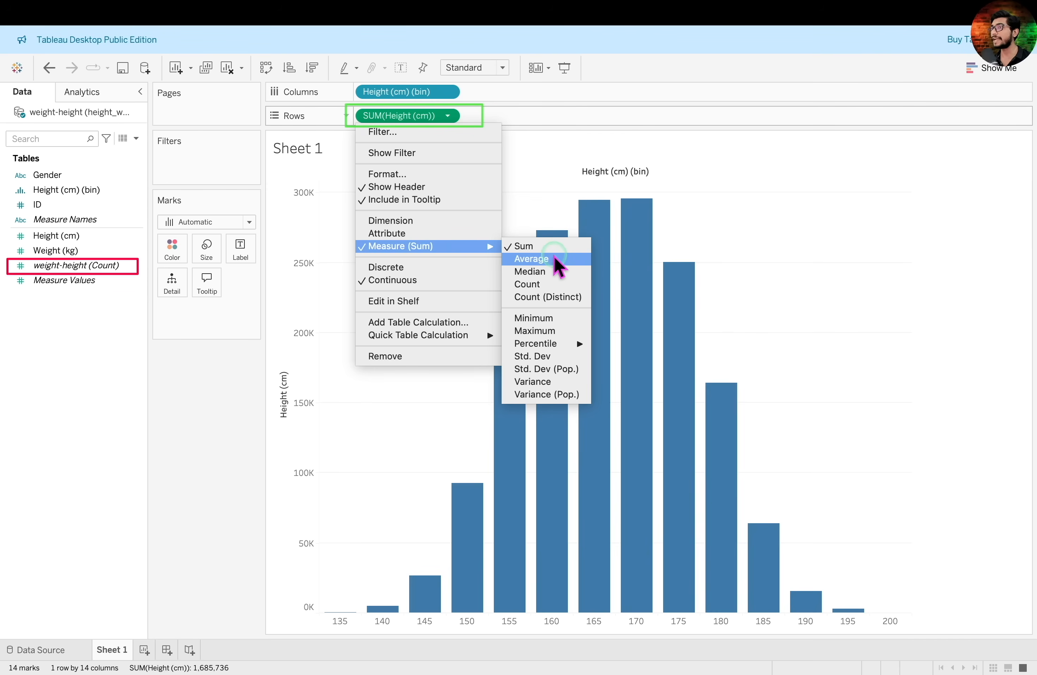
pyautogui.click(548, 276)
pyautogui.click(548, 284)
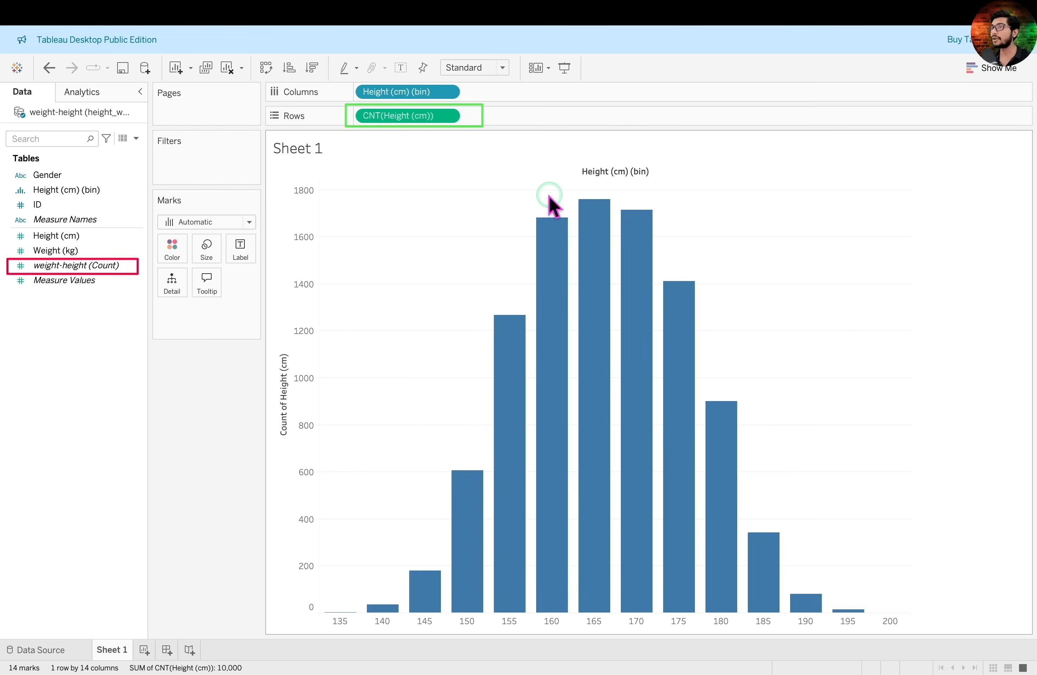
pyautogui.moveTo(522, 312)
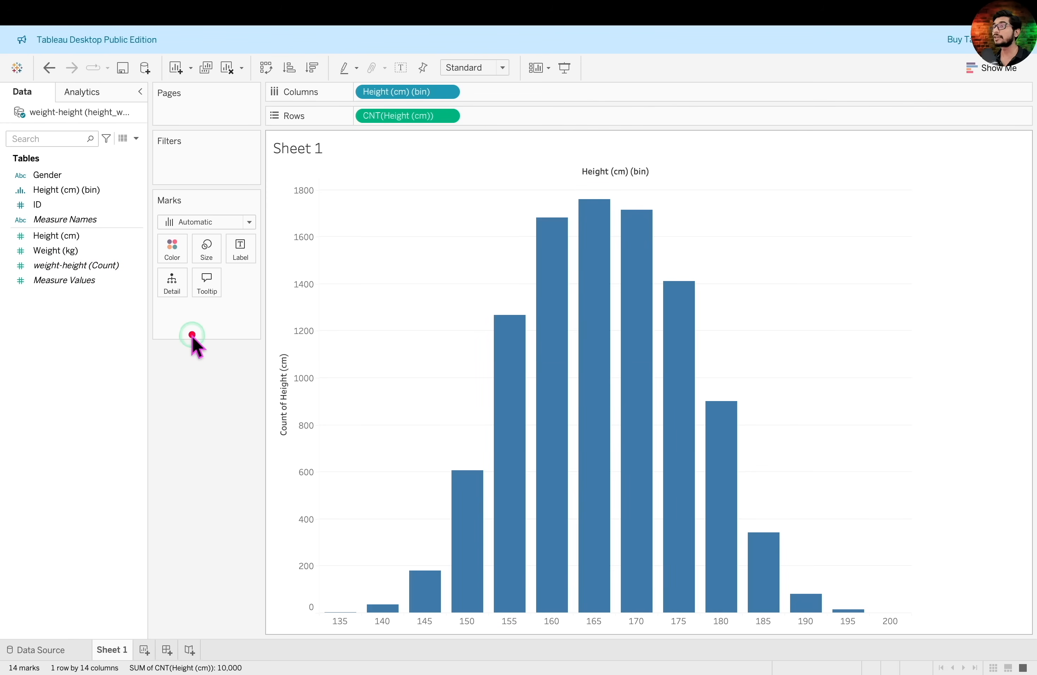
pyautogui.moveTo(123, 270); pyautogui.dragTo(382, 124)
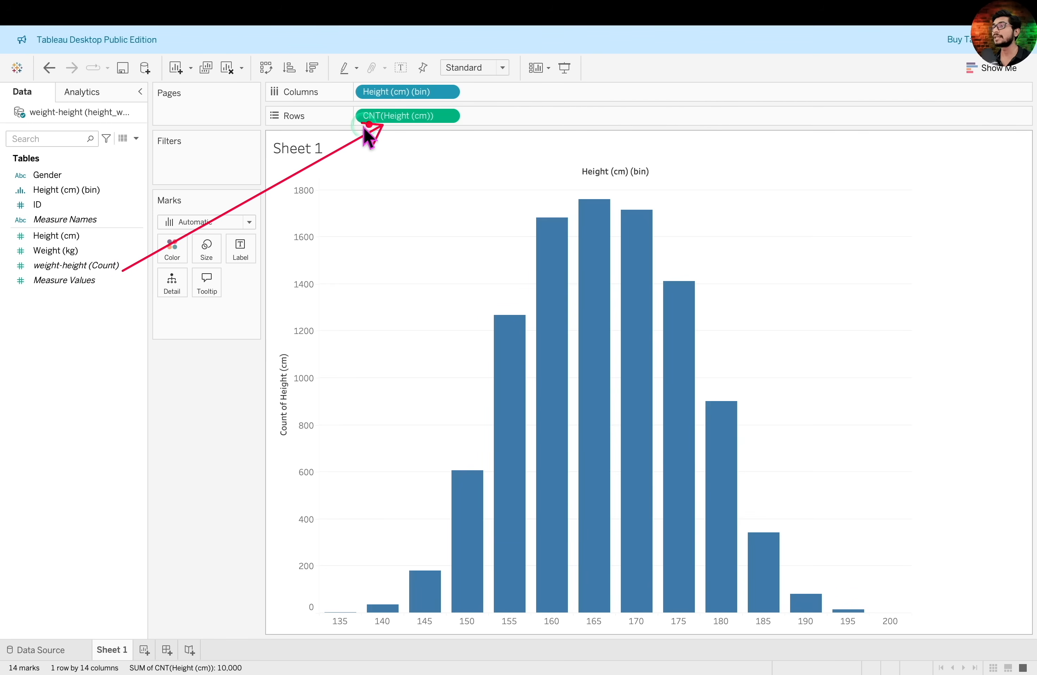
pyautogui.moveTo(91, 237)
pyautogui.mouseDown()
pyautogui.moveTo(196, 217)
pyautogui.moveTo(327, 153)
pyautogui.moveTo(361, 122)
pyautogui.mouseUp()
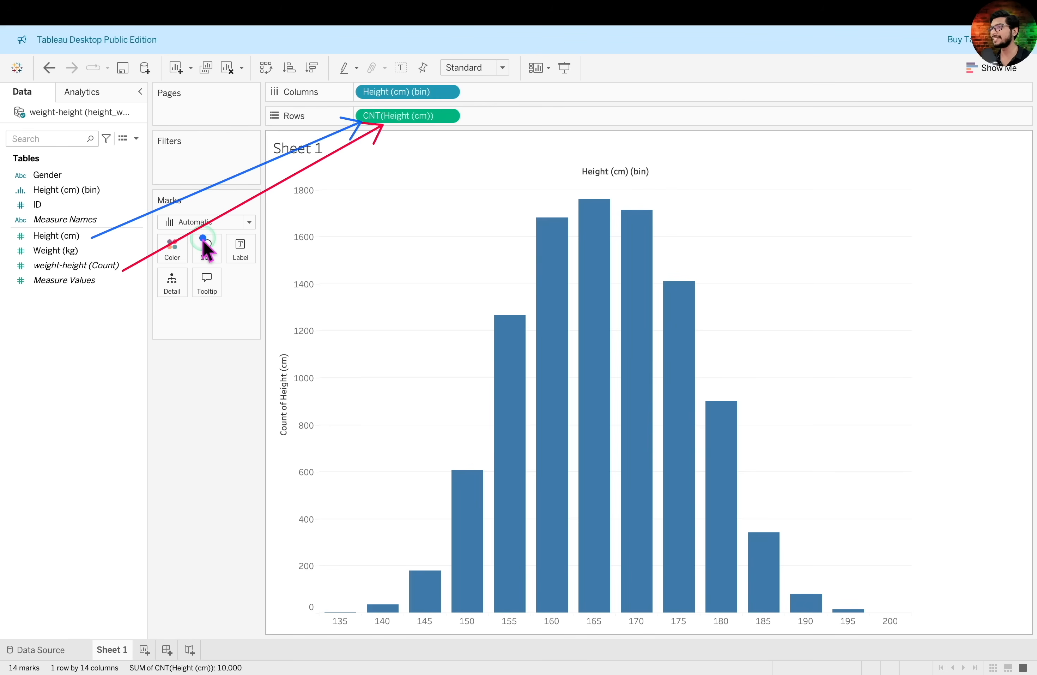
pyautogui.press('Escape')
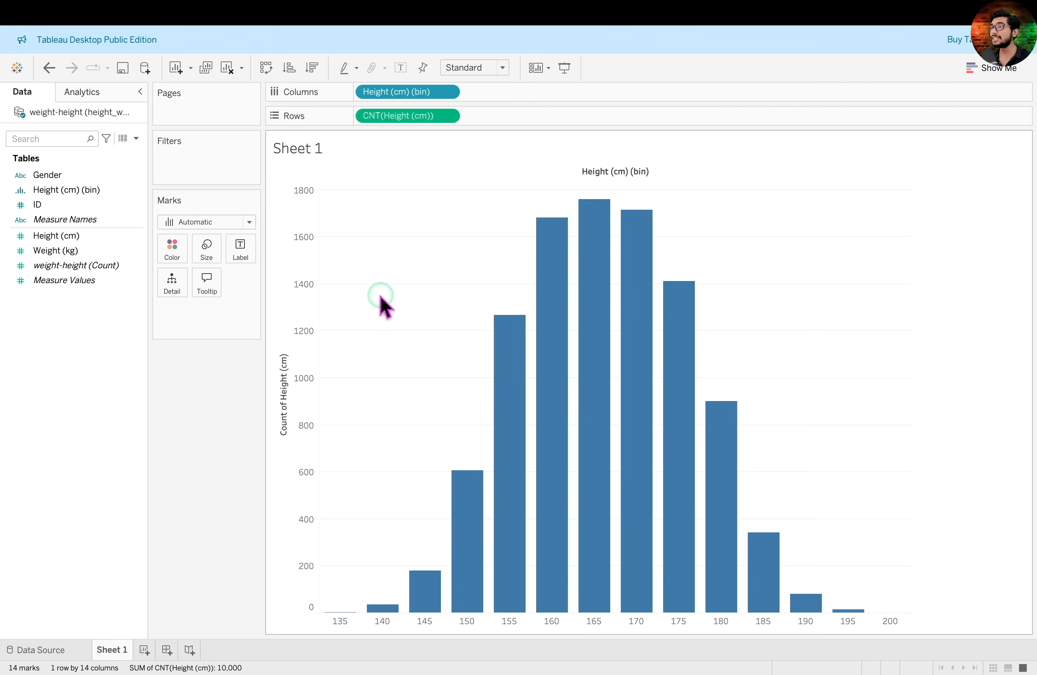
# Label the histogram bars with Height (cm) aggregated as Count
pyautogui.moveTo(97, 236); pyautogui.dragTo(245, 258)
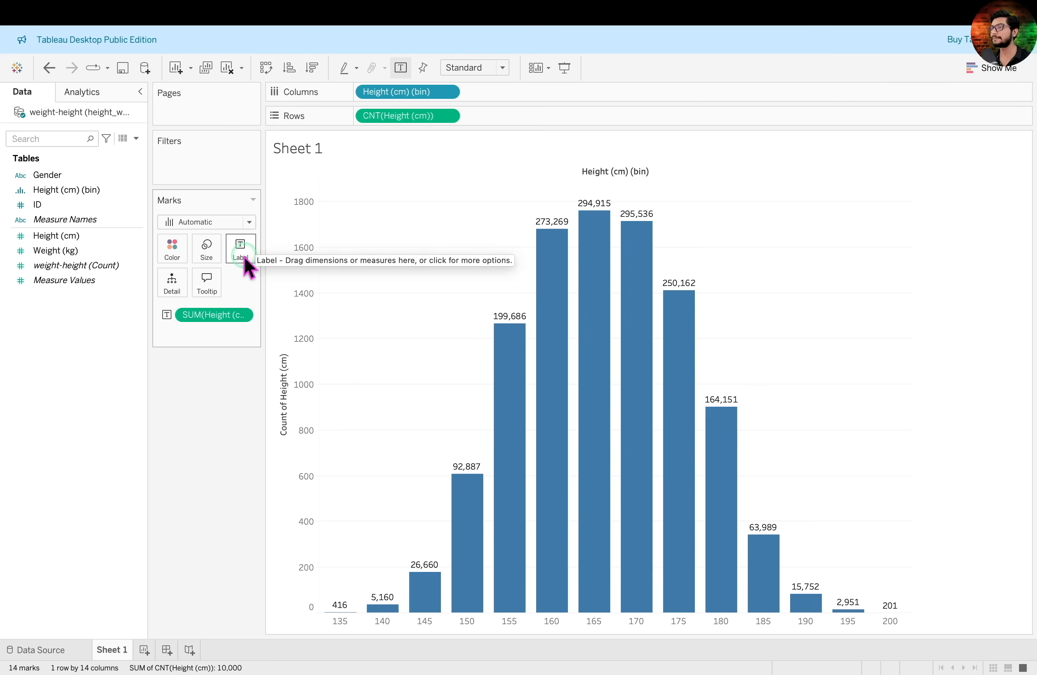
pyautogui.click(241, 315)
pyautogui.moveTo(263, 434)
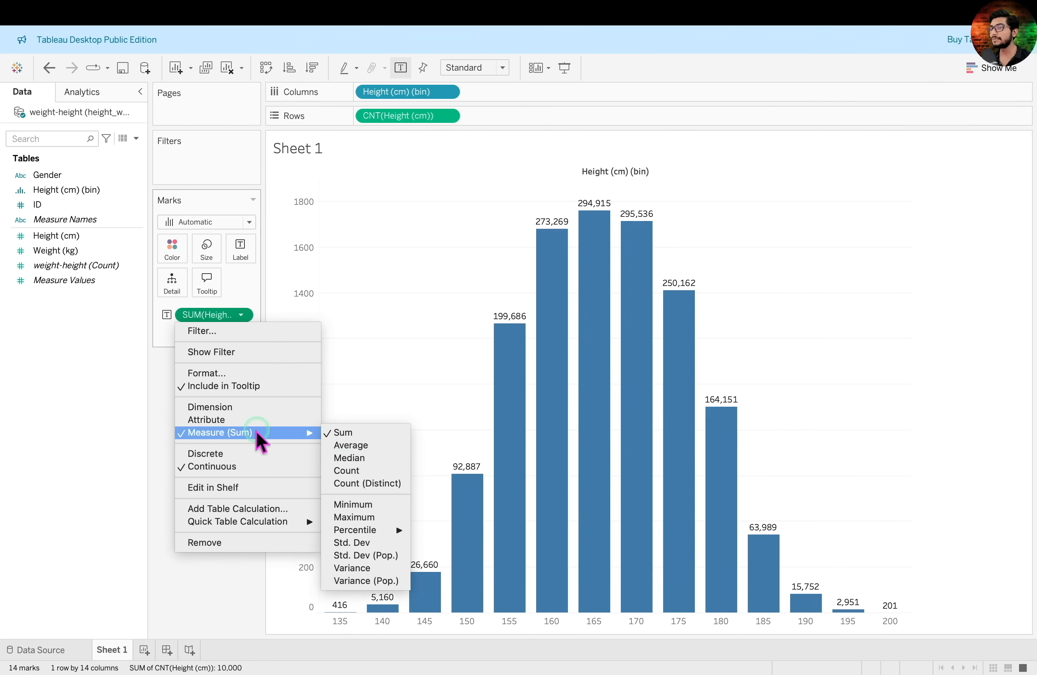
pyautogui.click(351, 470)
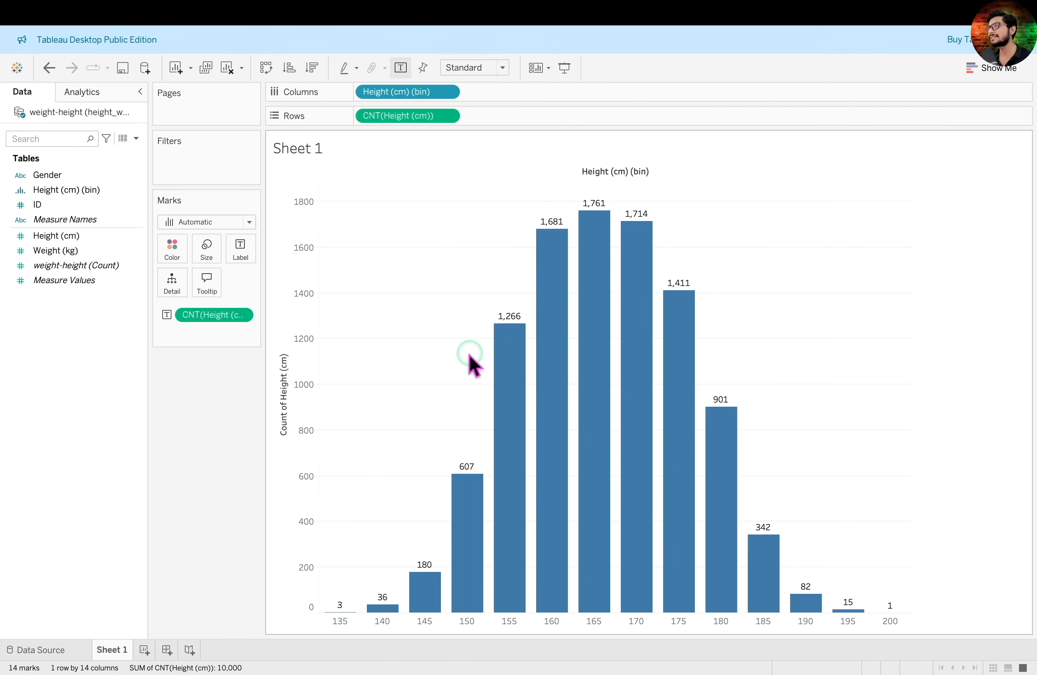
# Increase the mark size so the histogram bars sit almost edge to edge
pyautogui.click(207, 250)
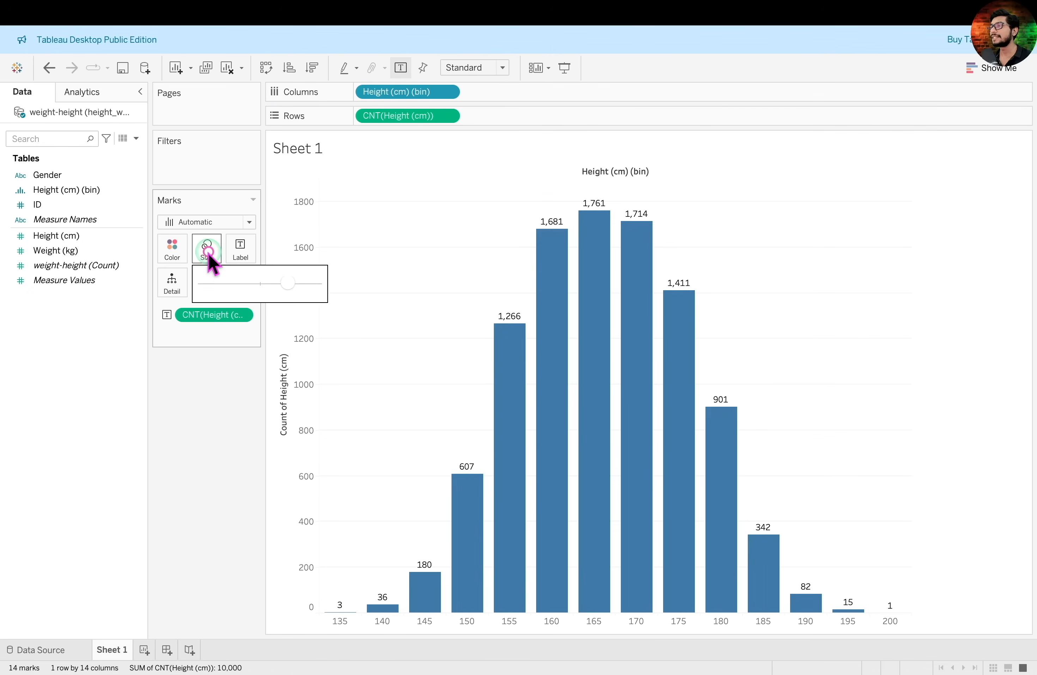
pyautogui.click(290, 284)
pyautogui.moveTo(294, 290); pyautogui.dragTo(313, 289)
# Change the colour of the histogram bars to dark green
pyautogui.click(173, 248)
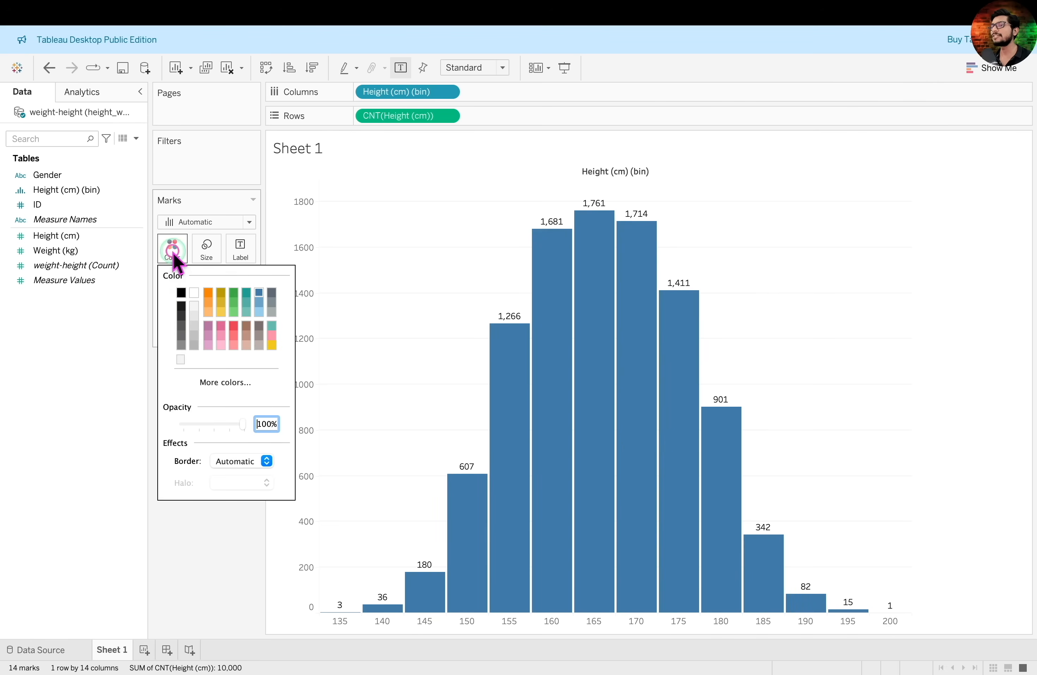
pyautogui.click(233, 293)
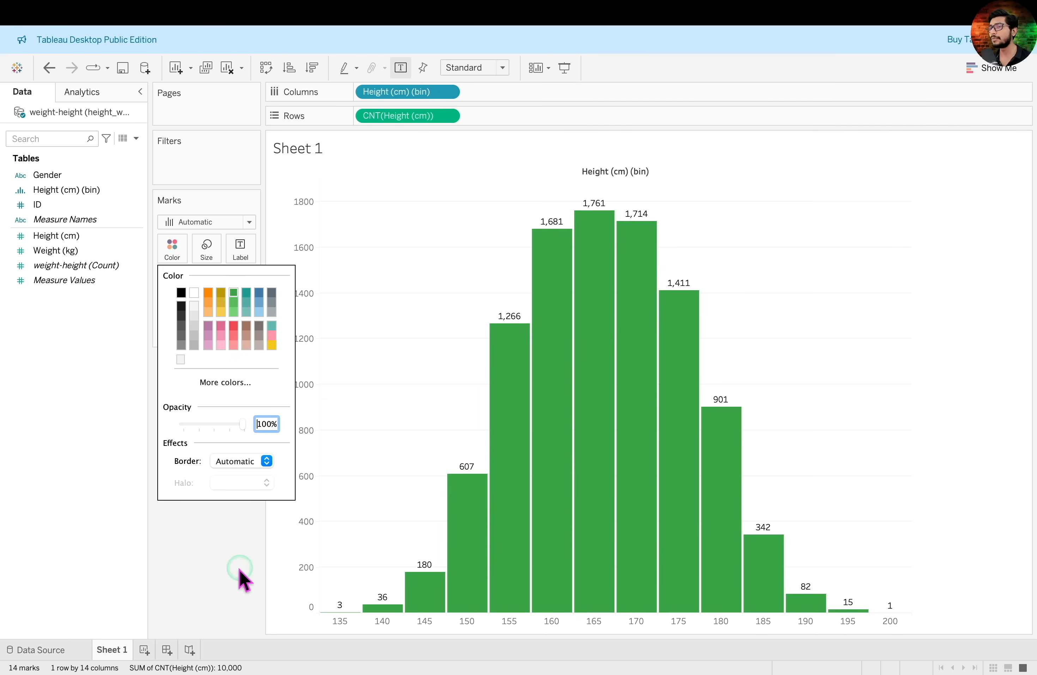
pyautogui.click(229, 543)
pyautogui.click(353, 167)
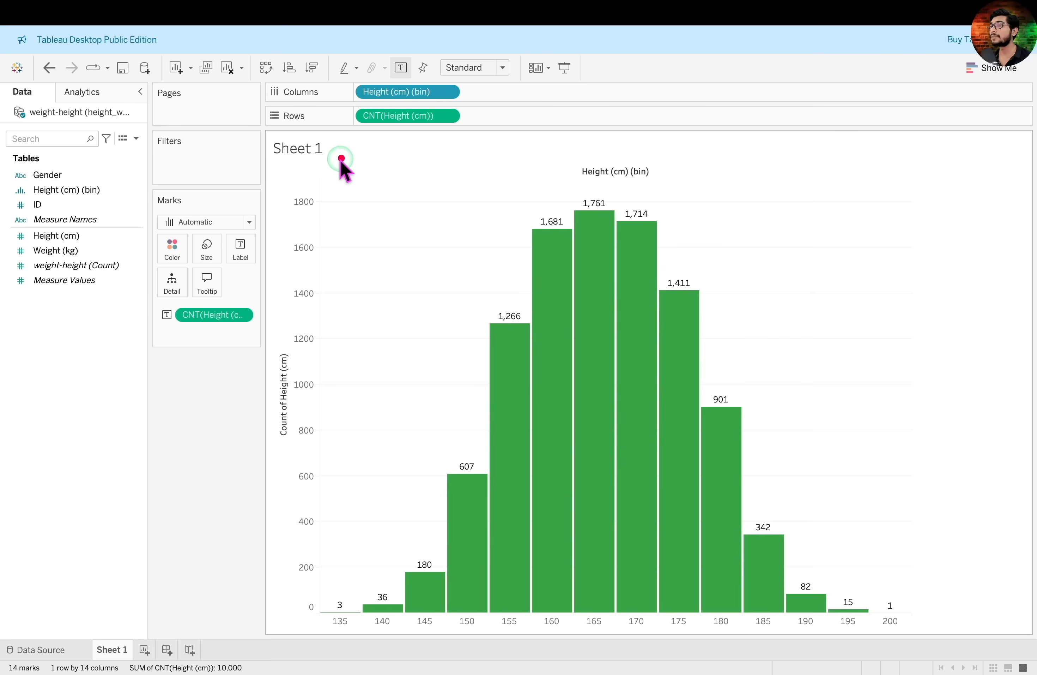
pyautogui.moveTo(253, 132); pyautogui.dragTo(359, 159)
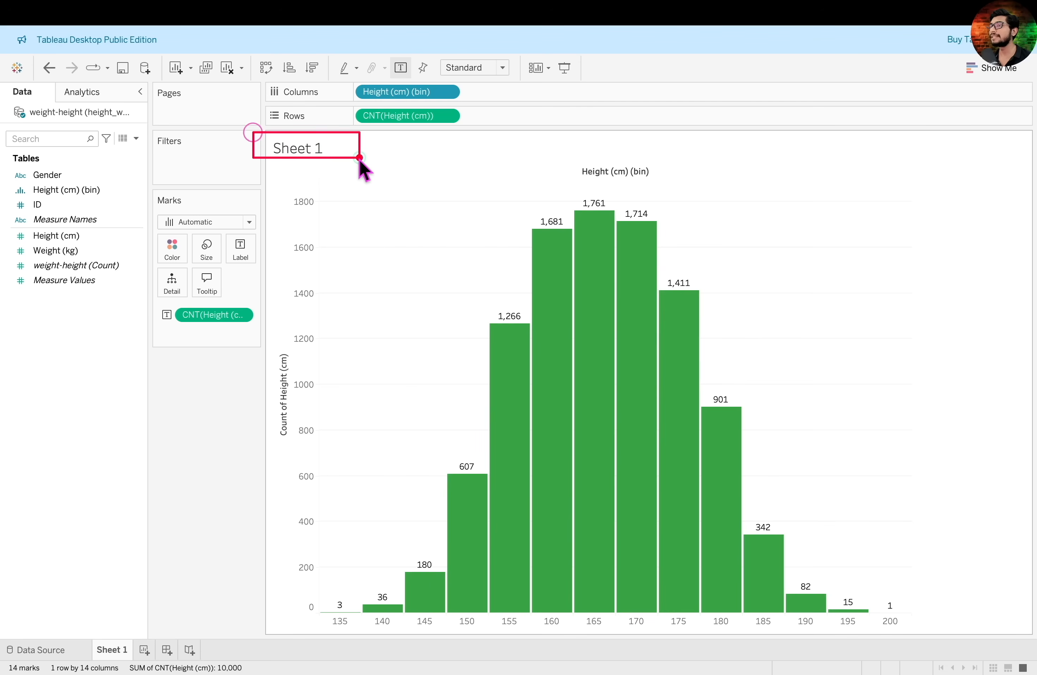
pyautogui.click(517, 174)
pyautogui.moveTo(569, 156)
pyautogui.mouseDown()
pyautogui.moveTo(690, 198)
pyautogui.moveTo(693, 187)
pyautogui.mouseUp()
pyautogui.click(312, 305)
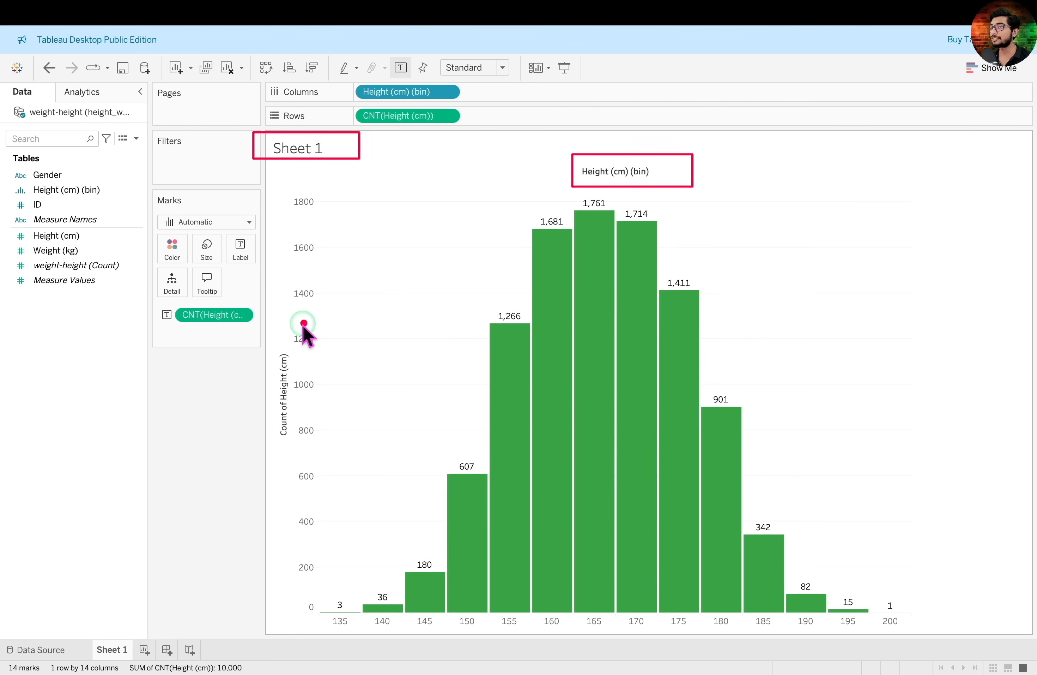
pyautogui.moveTo(263, 341); pyautogui.dragTo(299, 457)
pyautogui.click(285, 463)
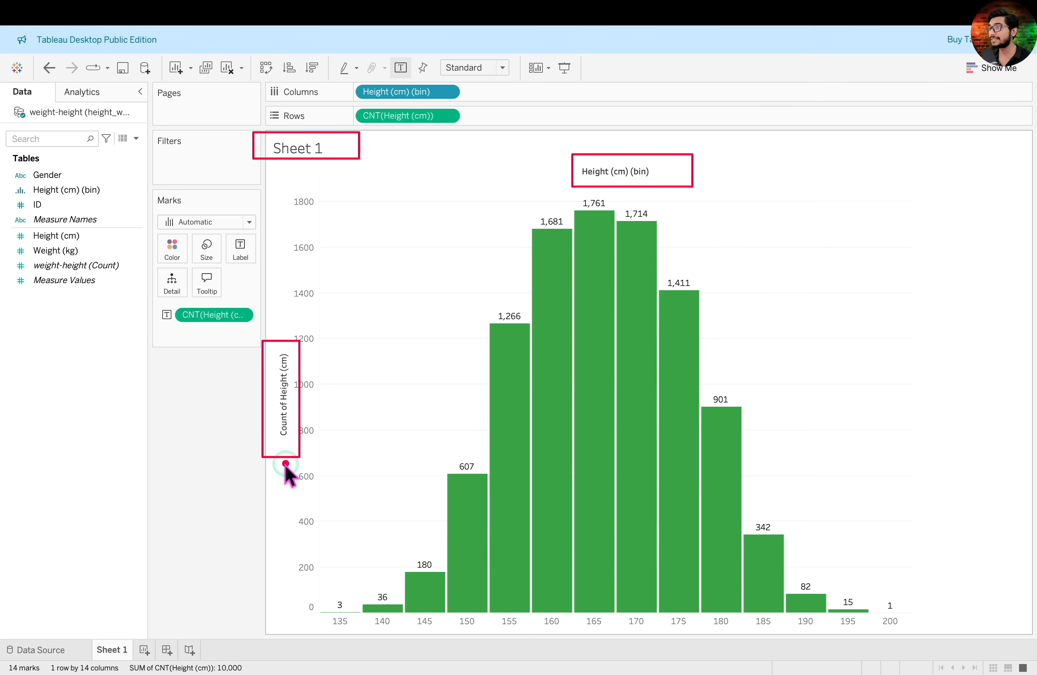
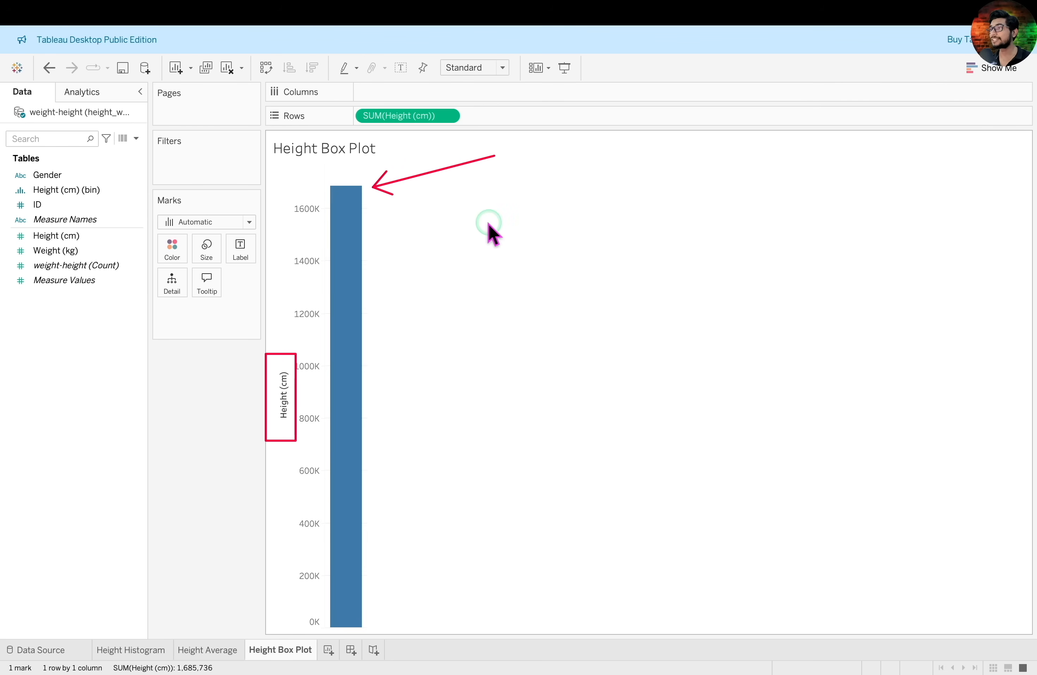
# Turn off Aggregate Measures so that every Height (cm) record is plotted as its own mark
pyautogui.click(385, 12)
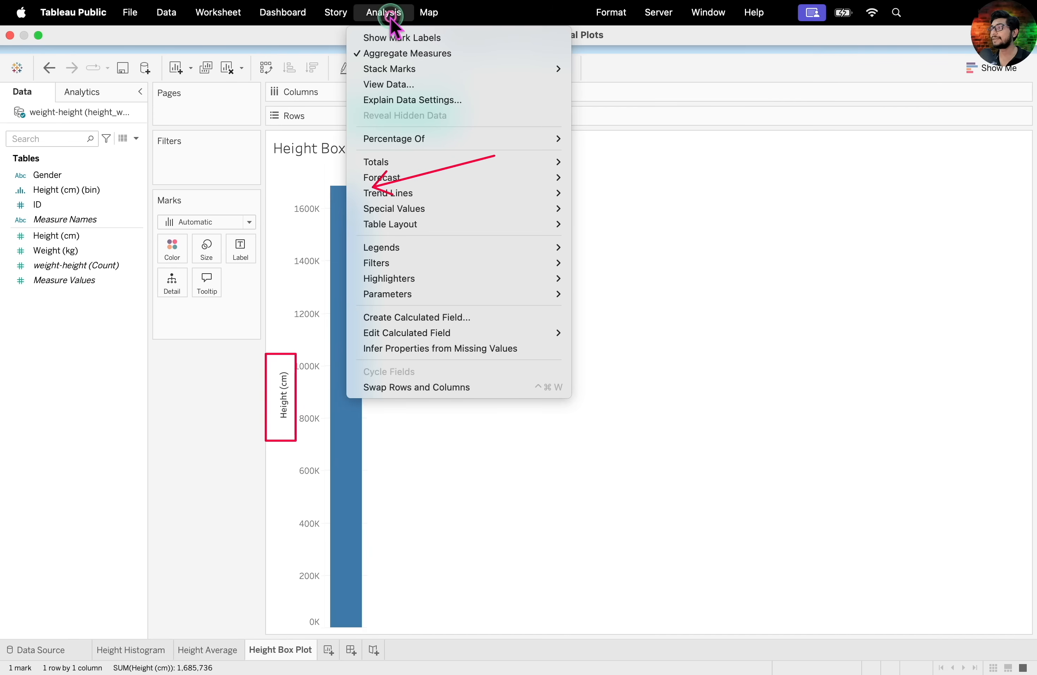
pyautogui.click(461, 53)
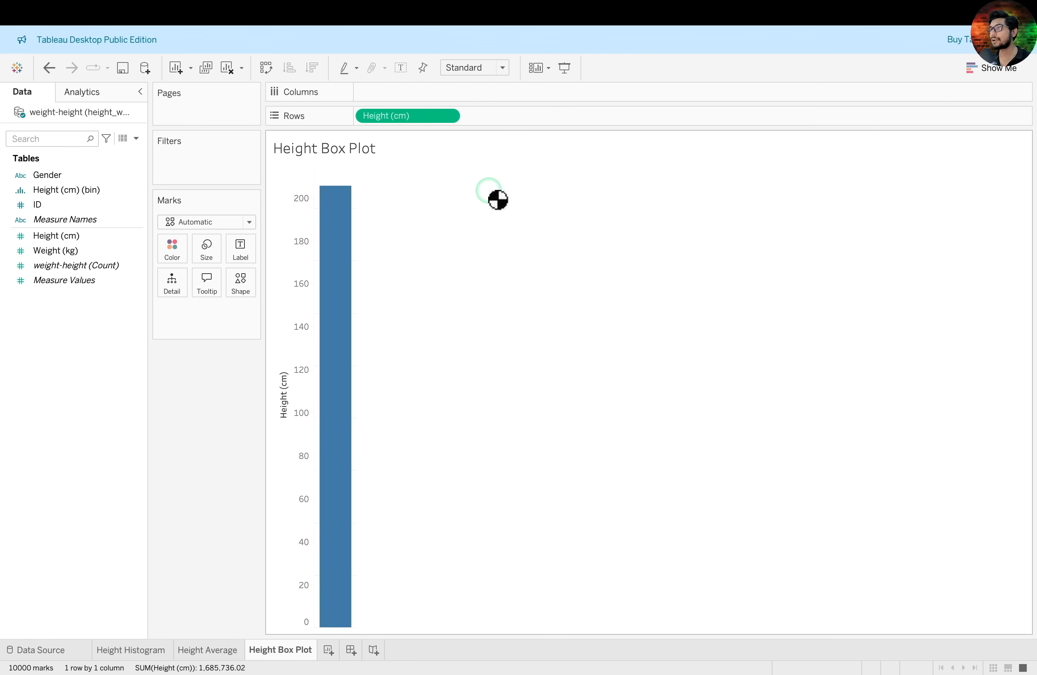
pyautogui.moveTo(337, 195)
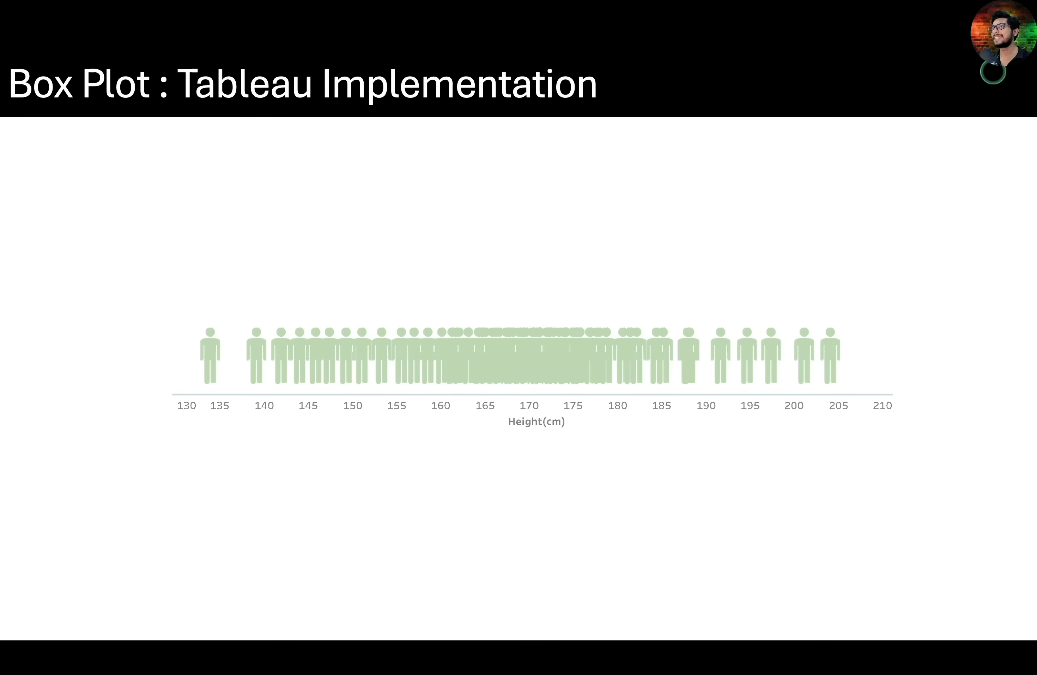
pyautogui.press('Right')
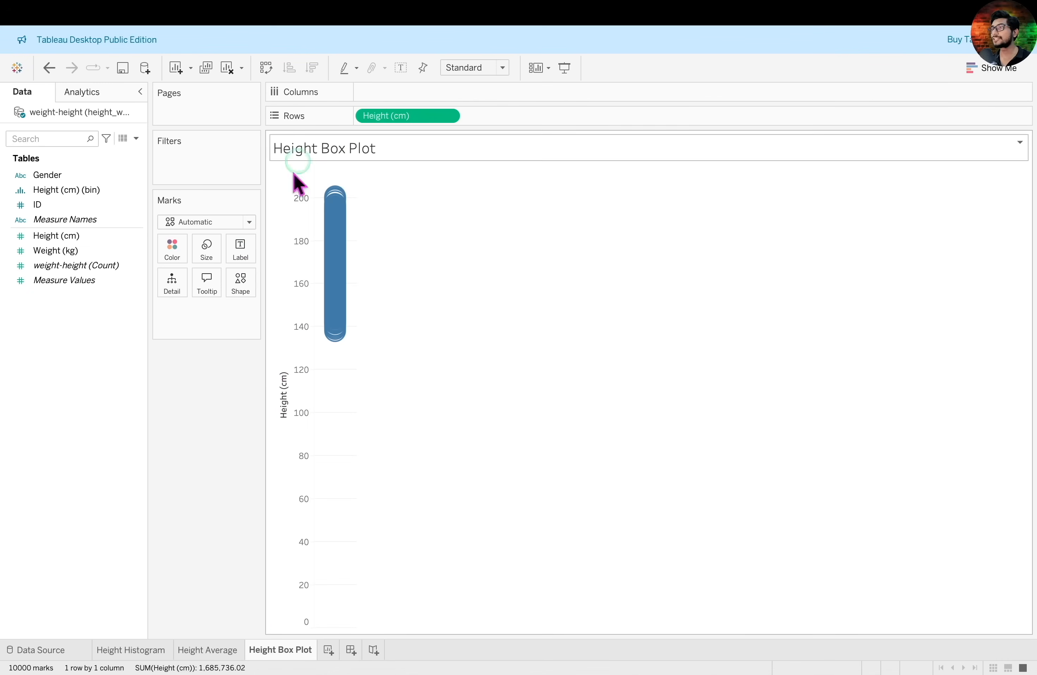
pyautogui.click(520, 205)
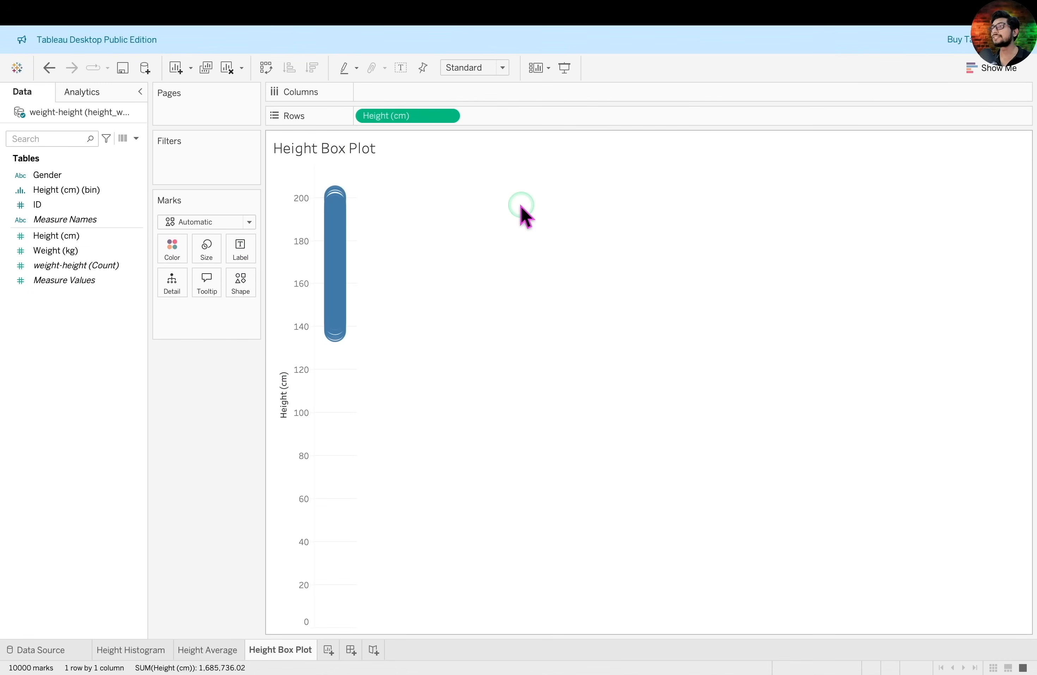
# Convert the Height (cm) marks into a box-and-whisker plot using Show Me
pyautogui.moveTo(737, 206); pyautogui.dragTo(958, 80)
pyautogui.click(994, 71)
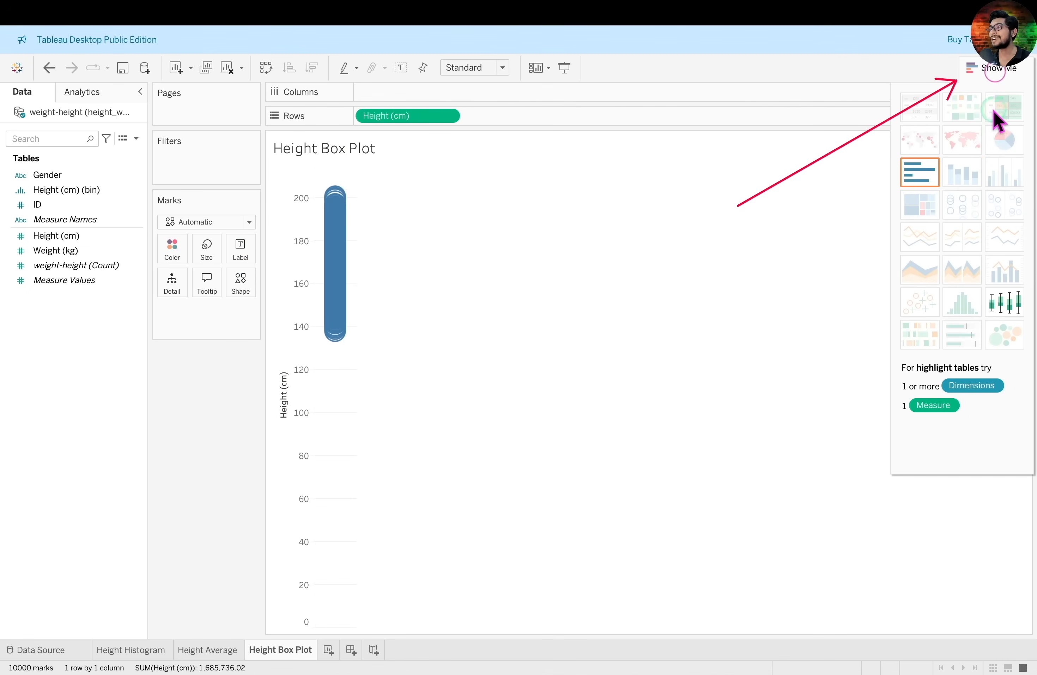
pyautogui.click(1021, 305)
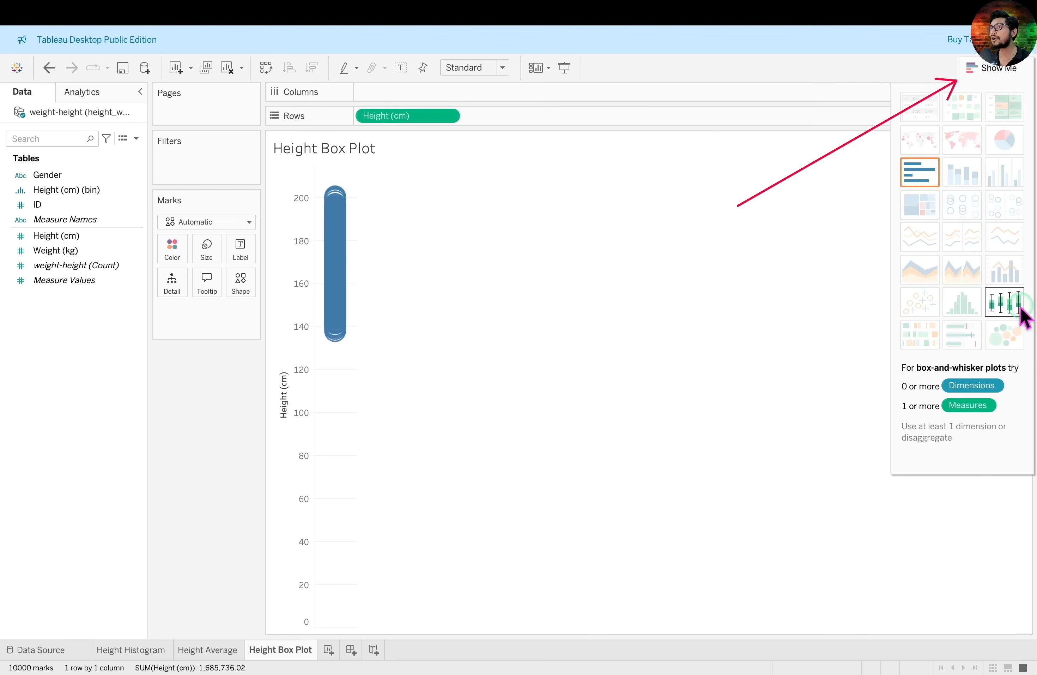
pyautogui.click(1010, 312)
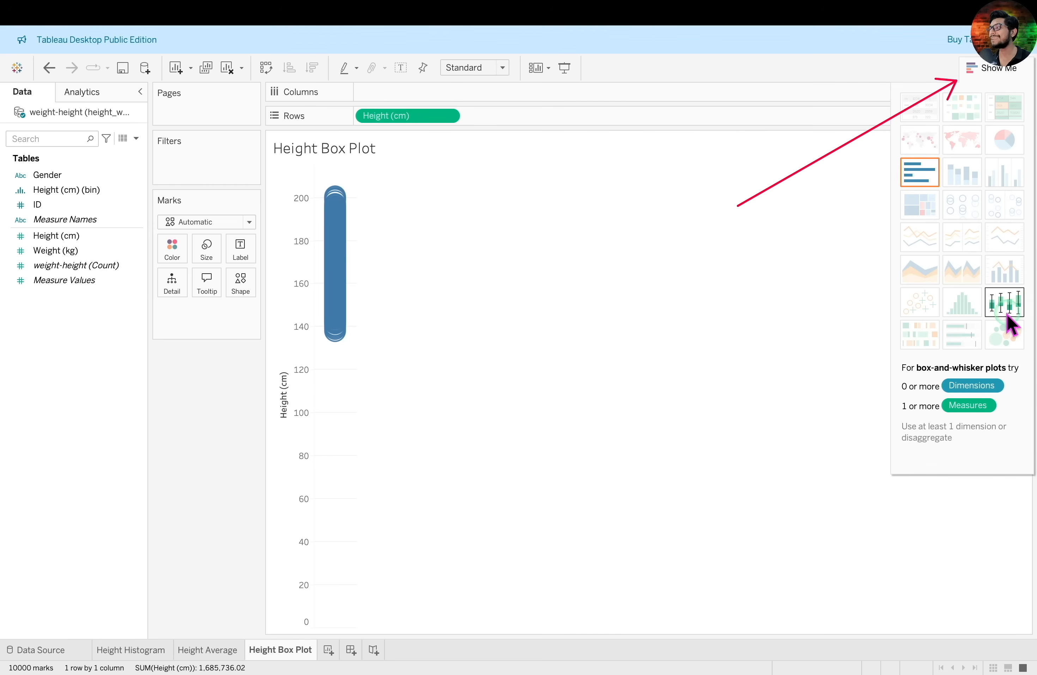
pyautogui.click(1010, 310)
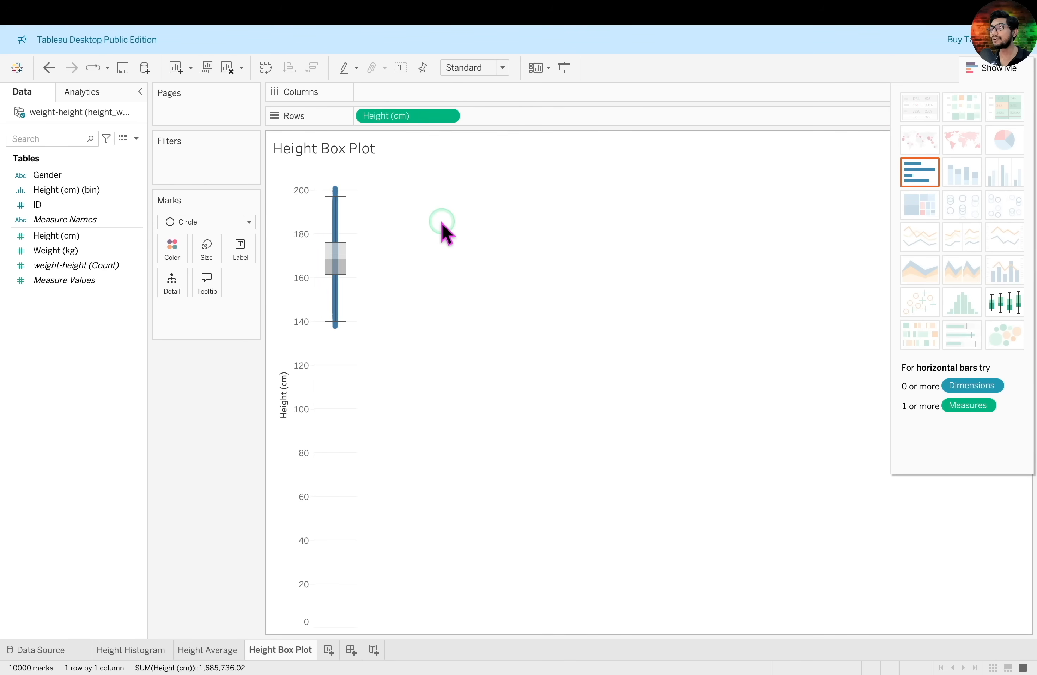
pyautogui.click(990, 69)
pyautogui.click(306, 151)
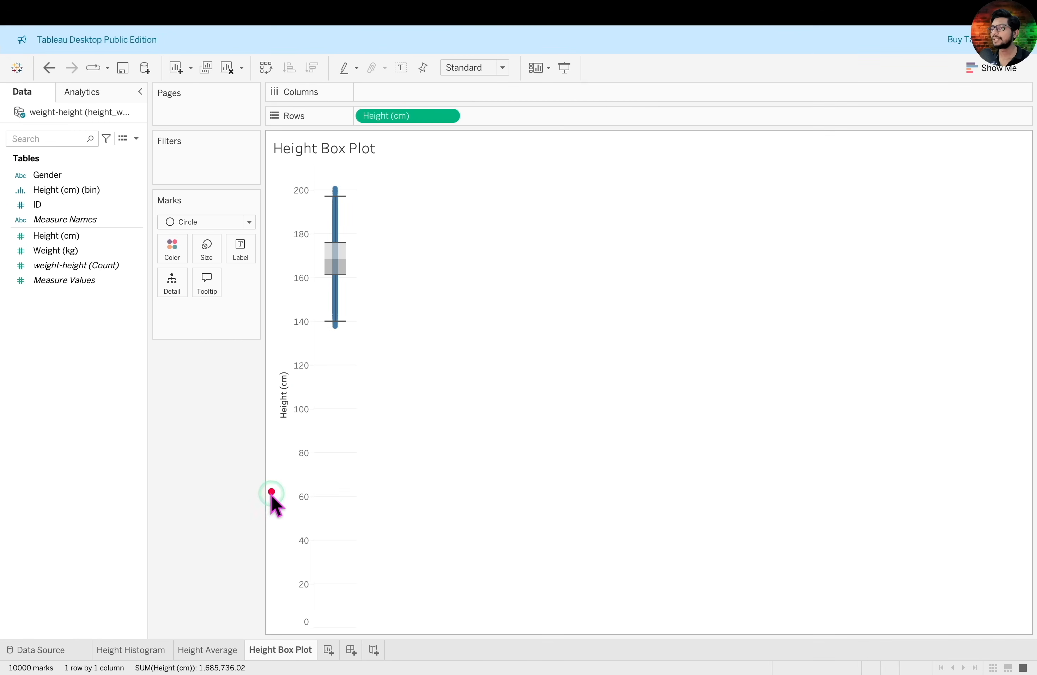
# Swap rows and columns to lay the box plot out horizontally, and fit it to Entire View
pyautogui.moveTo(270, 501); pyautogui.dragTo(272, 261)
pyautogui.moveTo(430, 337); pyautogui.dragTo(891, 343)
pyautogui.click(266, 68)
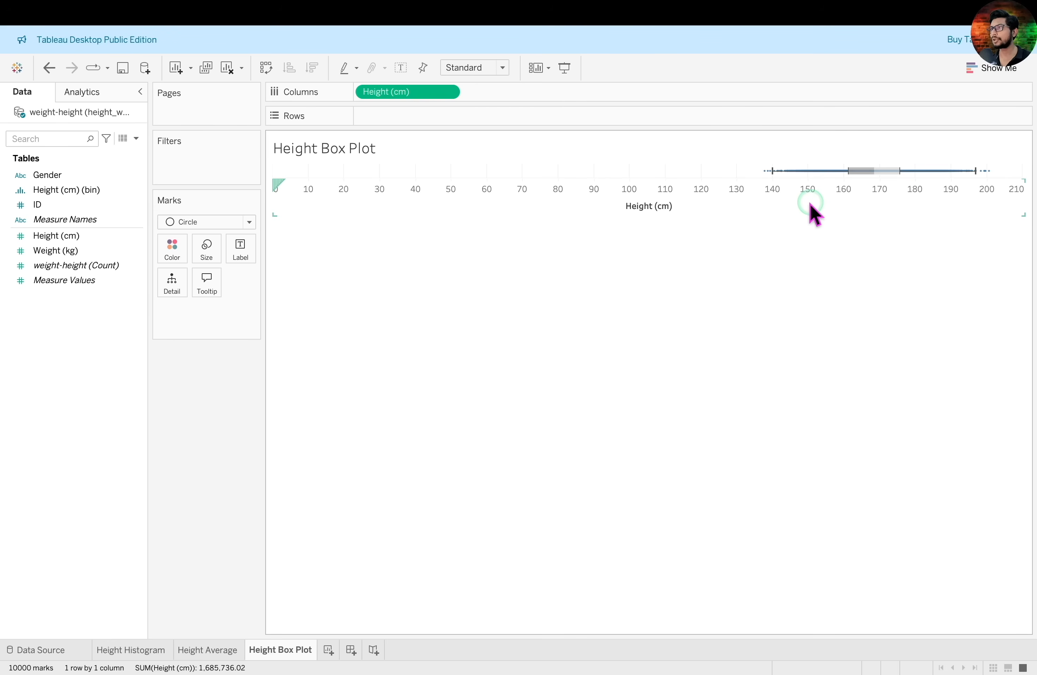
pyautogui.click(502, 67)
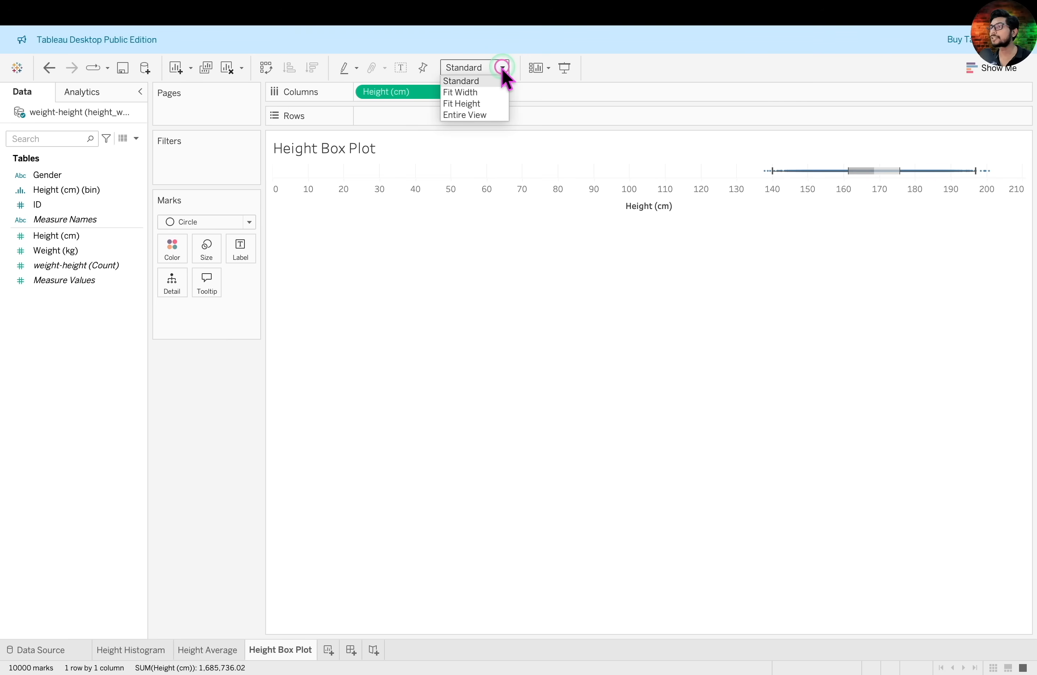
pyautogui.click(490, 112)
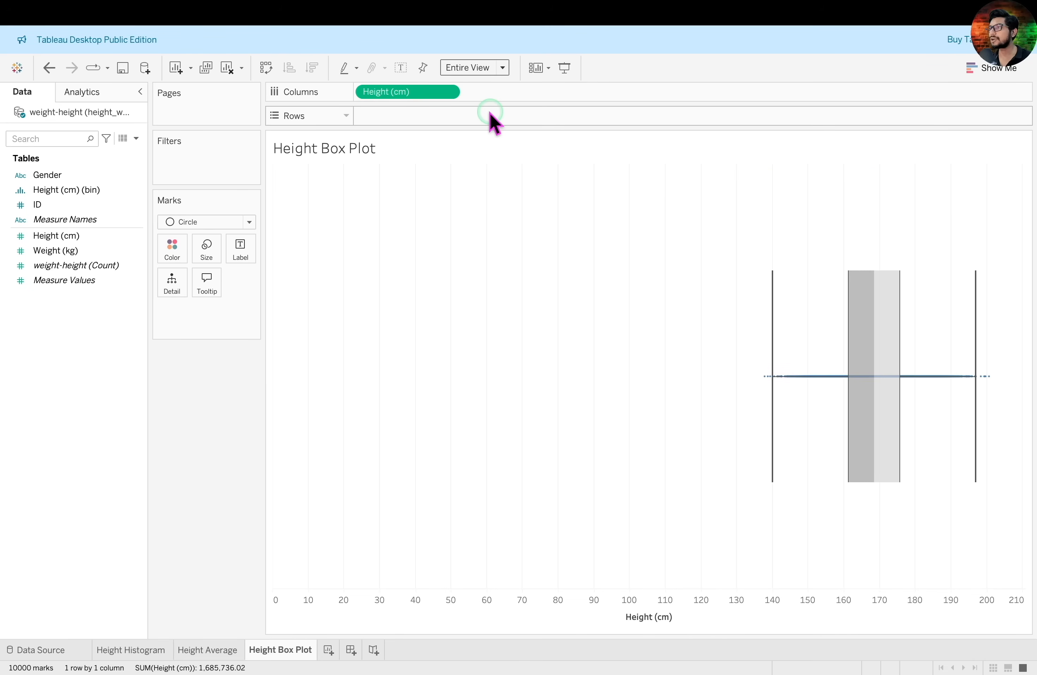
pyautogui.click(281, 162)
pyautogui.moveTo(281, 162)
pyautogui.mouseDown()
pyautogui.moveTo(461, 251)
pyautogui.moveTo(774, 517)
pyautogui.moveTo(765, 568)
pyautogui.mouseUp()
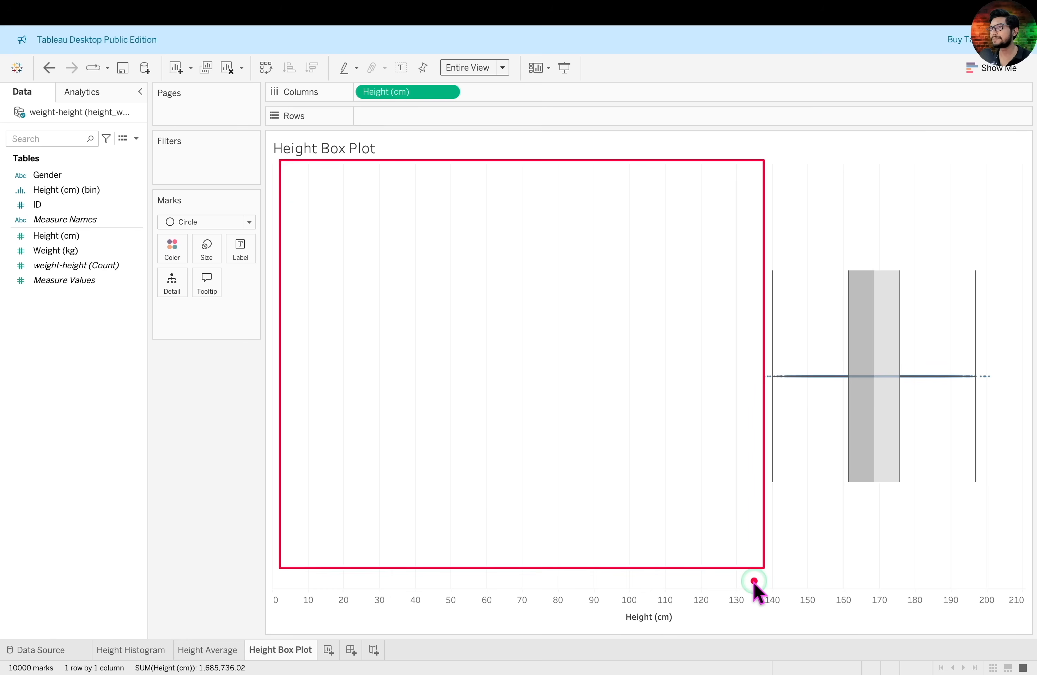
pyautogui.press('Escape')
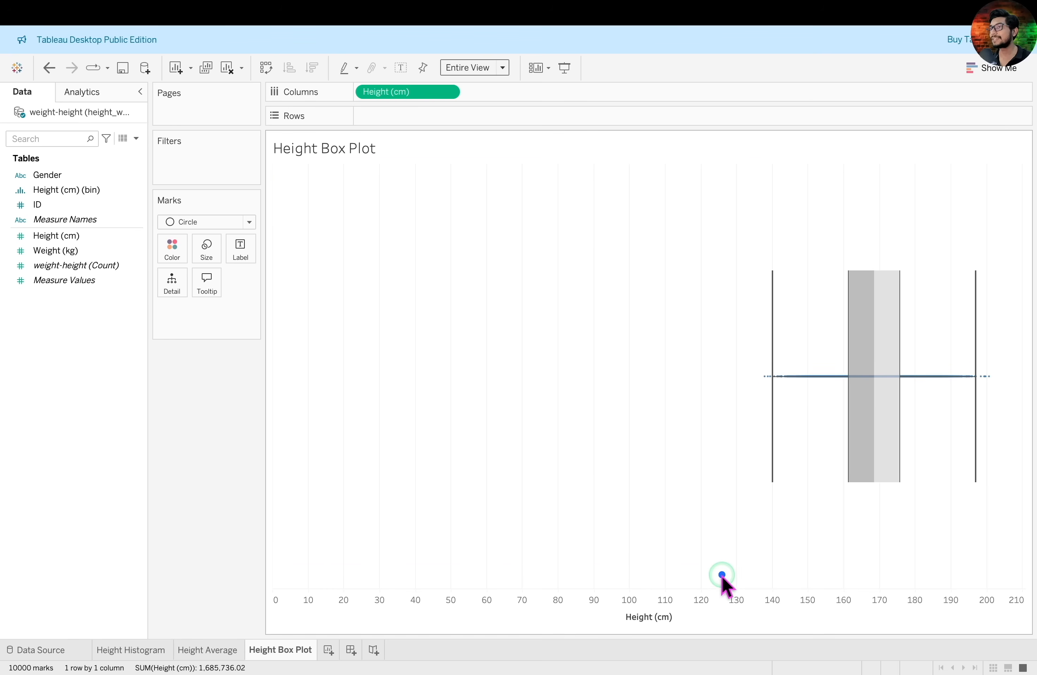
pyautogui.moveTo(720, 567); pyautogui.dragTo(764, 612)
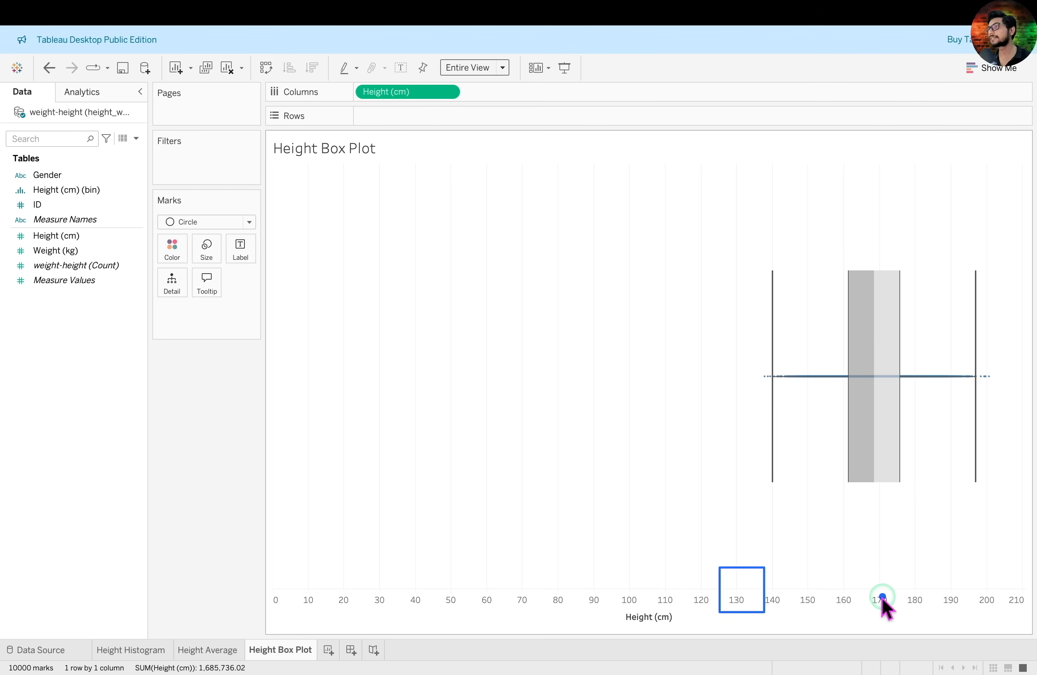
pyautogui.press('Escape')
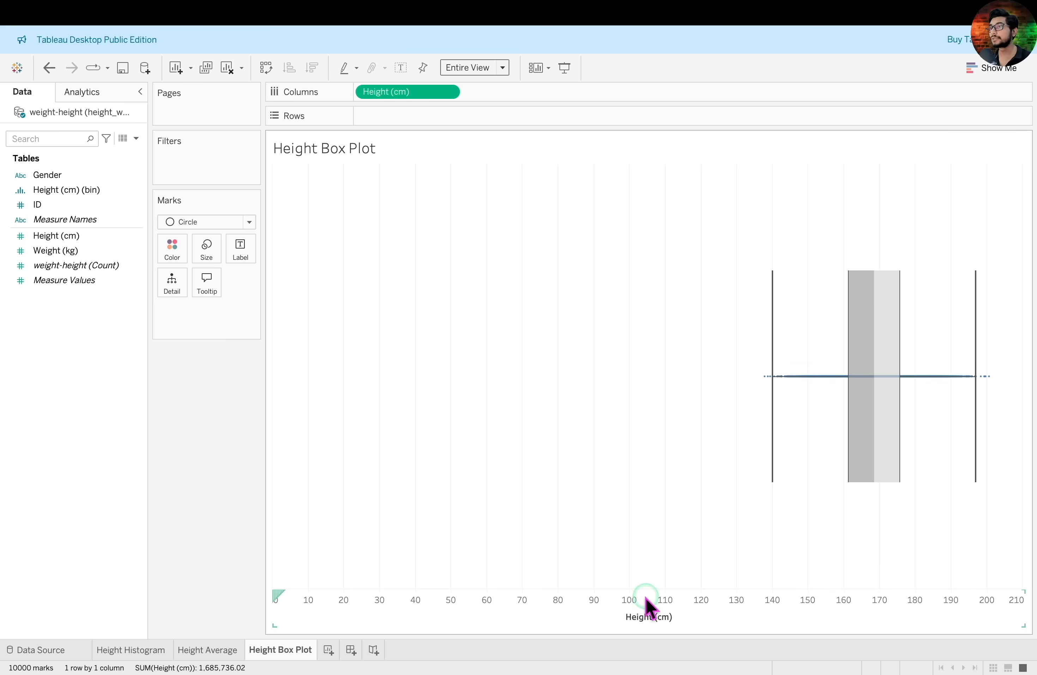
# Give the Height (cm) axis a custom range with a fixed start of 130
pyautogui.rightClick(464, 609)
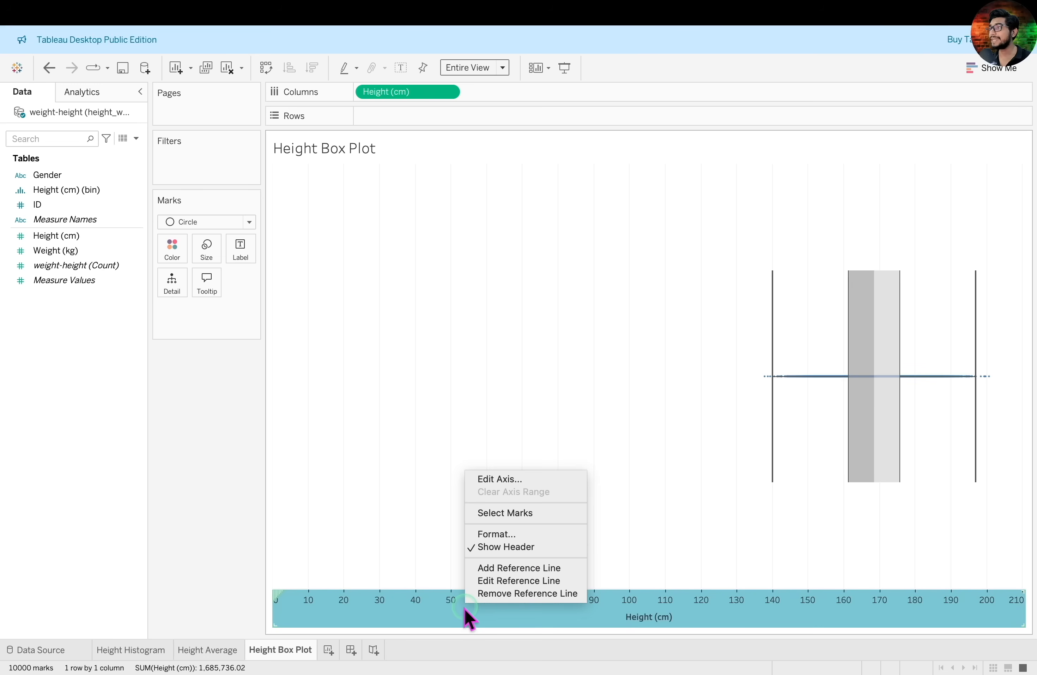
pyautogui.click(529, 478)
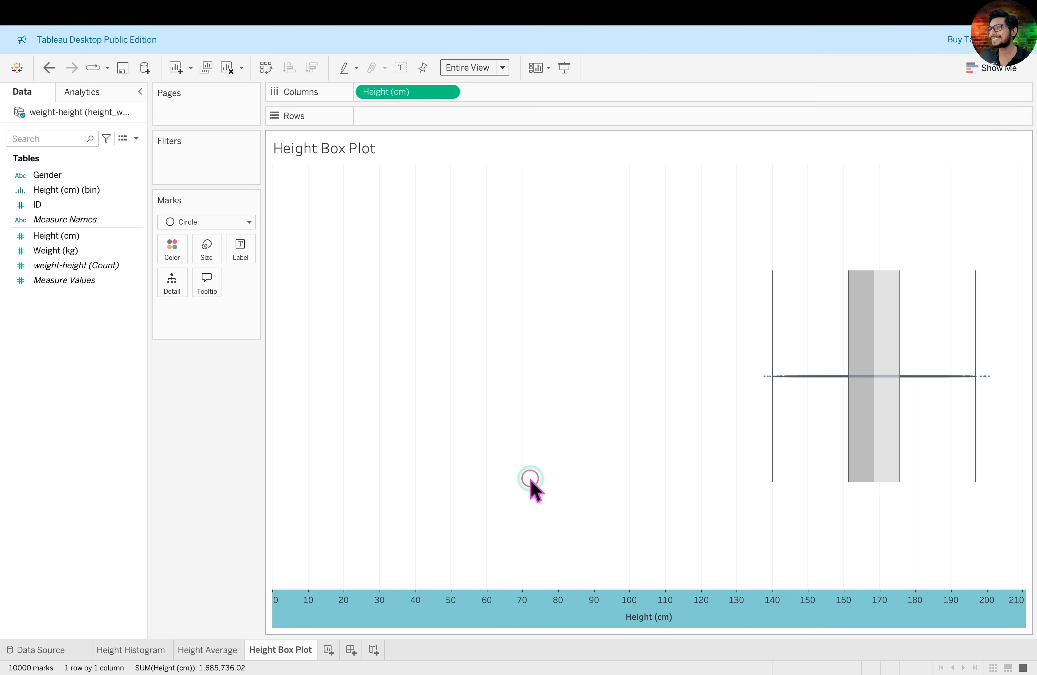
pyautogui.moveTo(363, 192)
pyautogui.mouseDown()
pyautogui.moveTo(447, 206)
pyautogui.moveTo(671, 286)
pyautogui.moveTo(685, 331)
pyautogui.mouseUp()
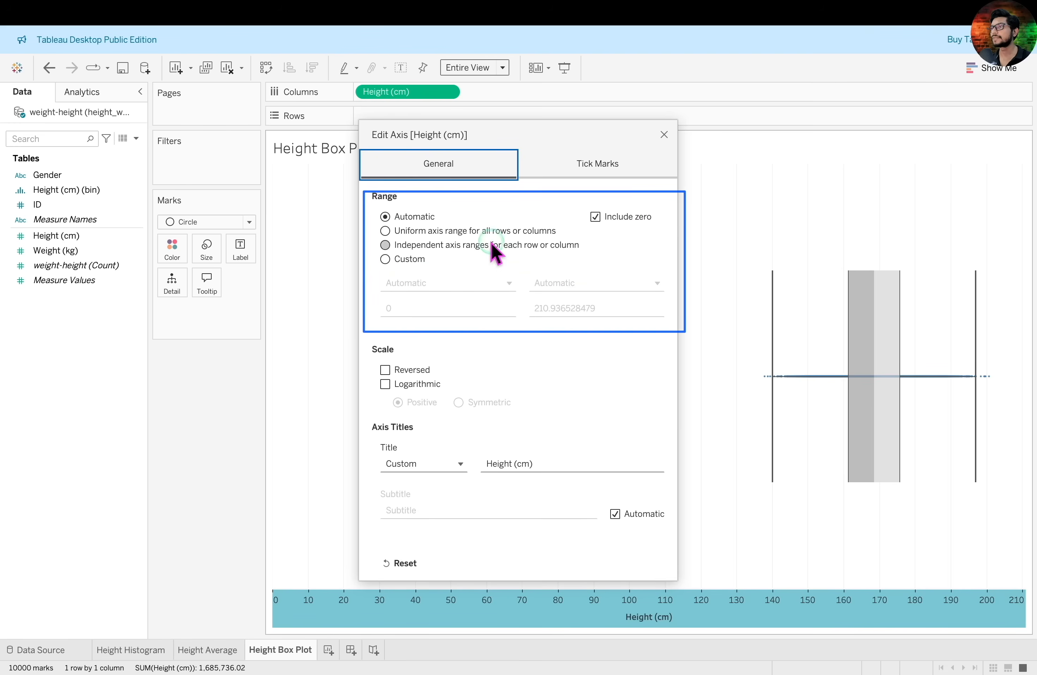
pyautogui.click(394, 261)
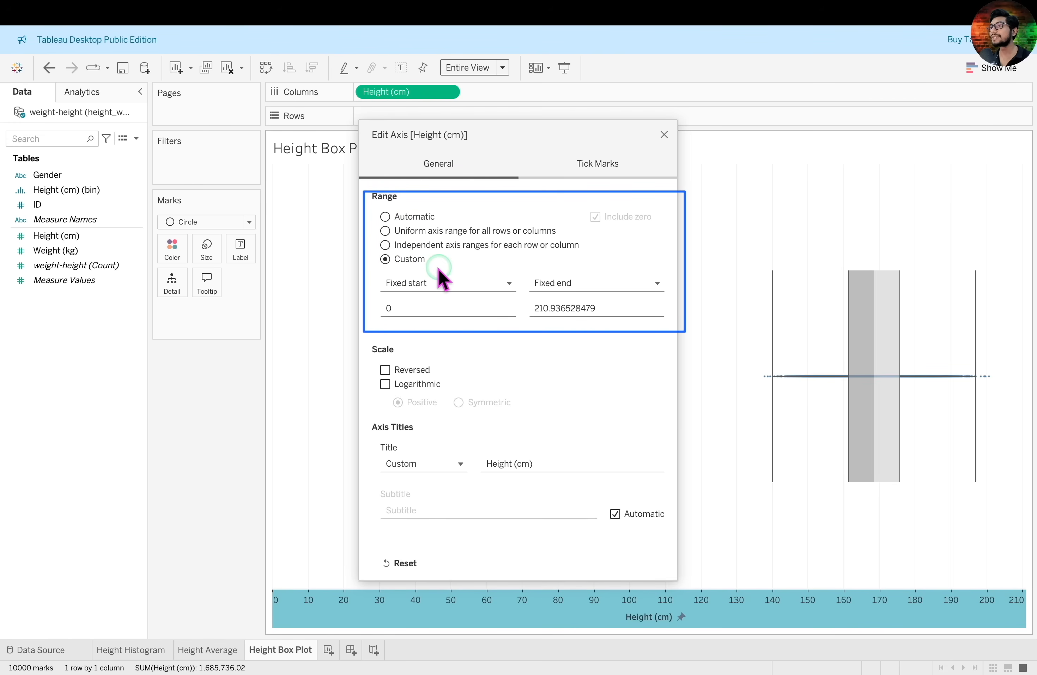
pyautogui.click(446, 307)
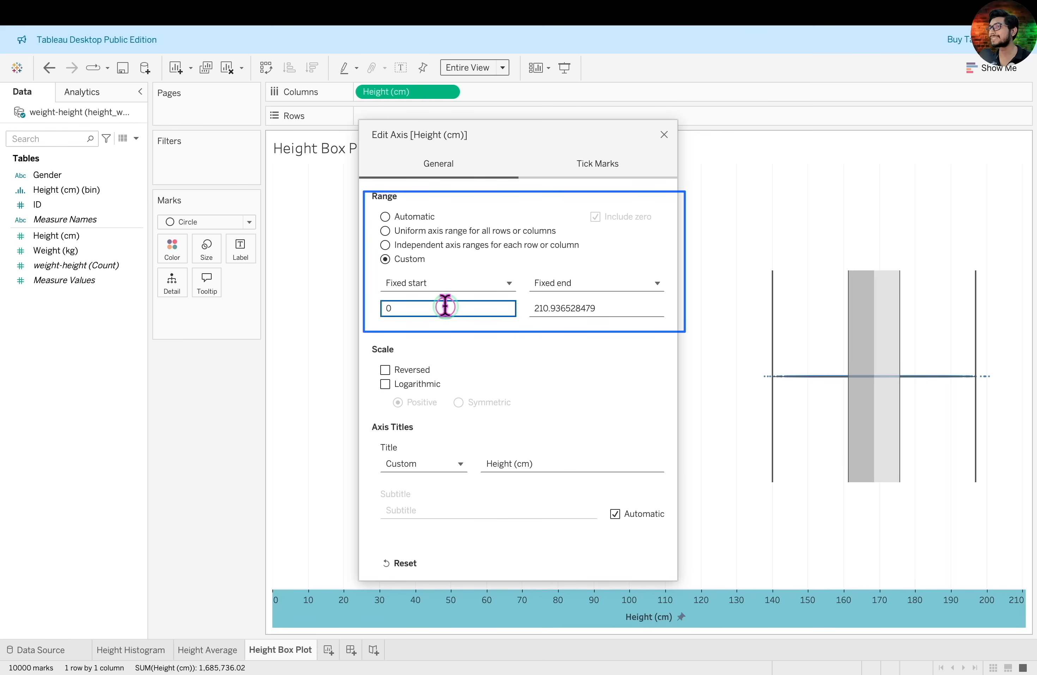
pyautogui.press('BackSpace')
pyautogui.write('130')
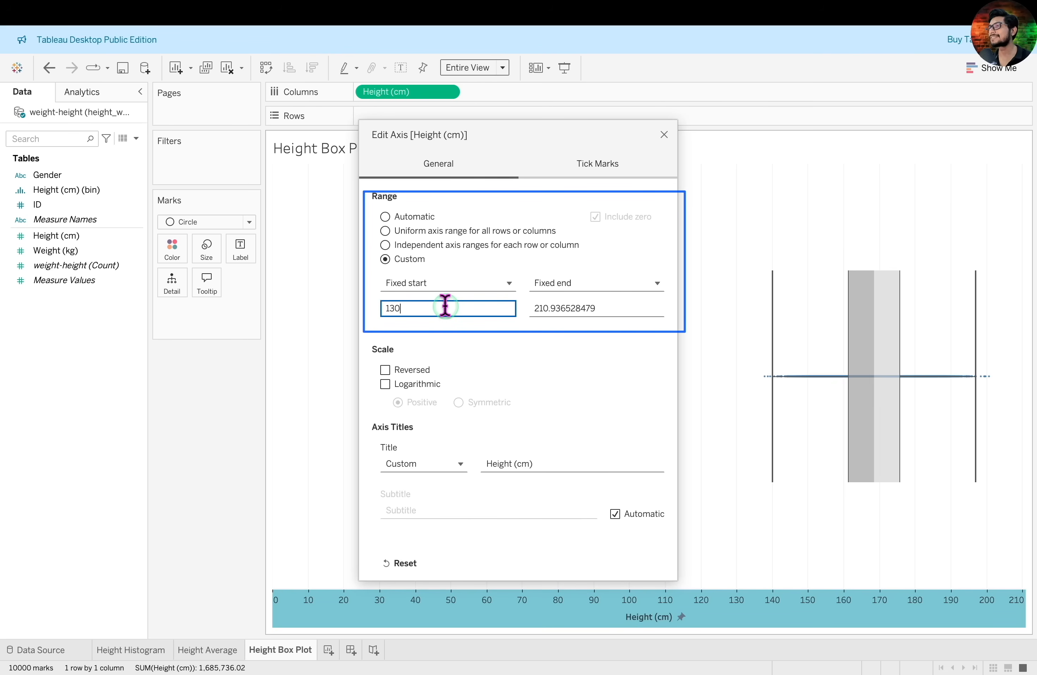
pyautogui.click(664, 135)
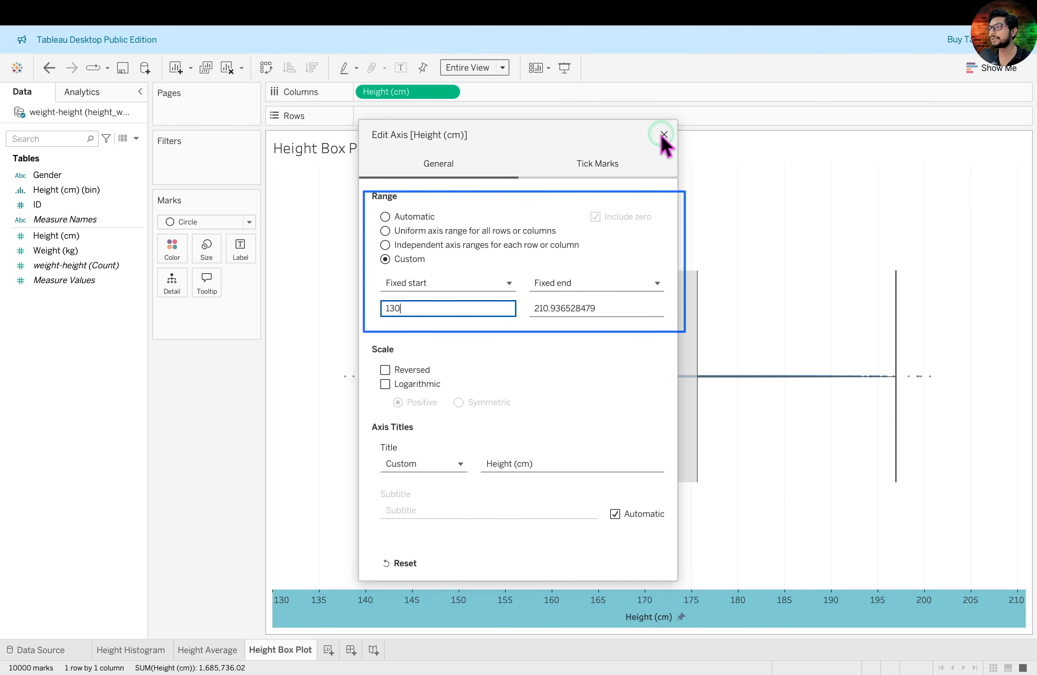
pyautogui.click(726, 222)
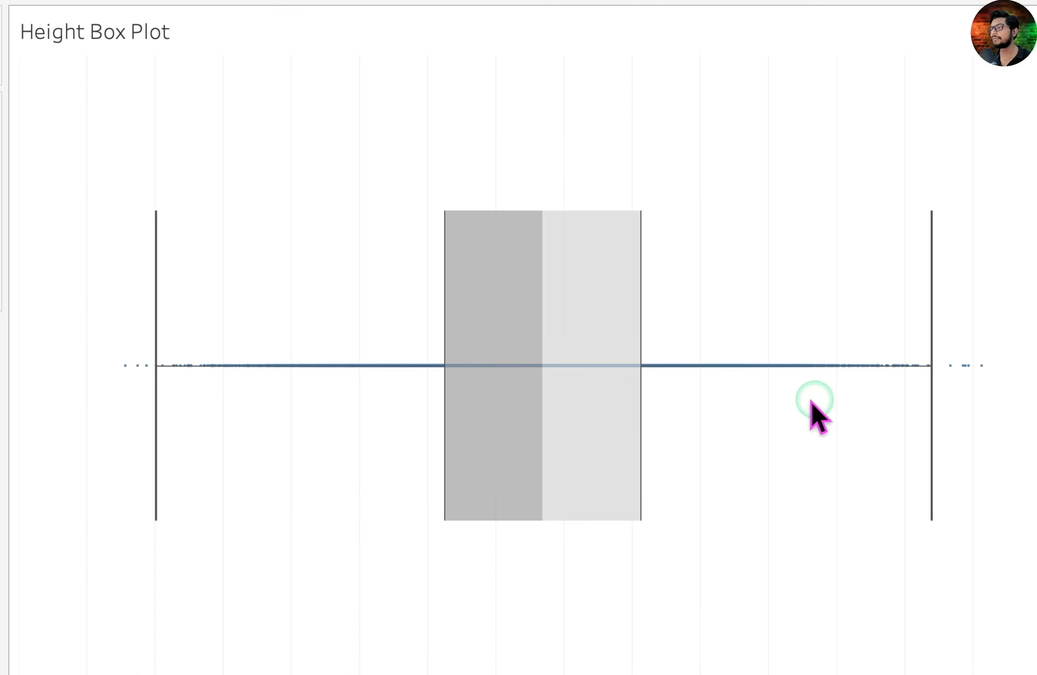
# Remove the grid lines from the whole box plot sheet by setting them to None
pyautogui.moveTo(701, 408)
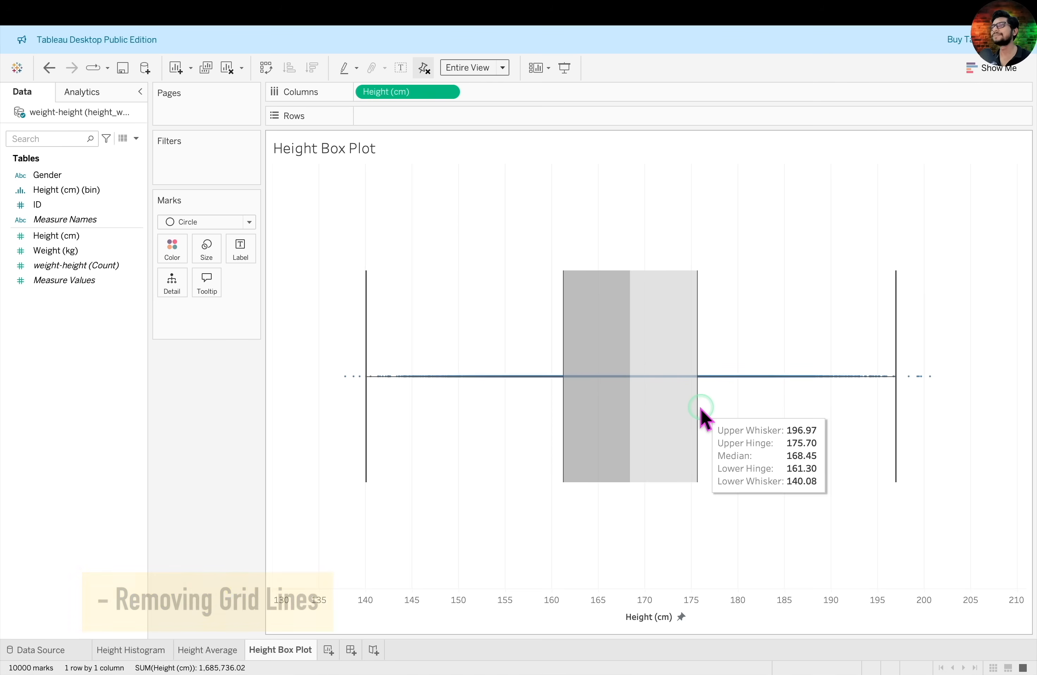
pyautogui.rightClick(760, 261)
pyautogui.click(784, 303)
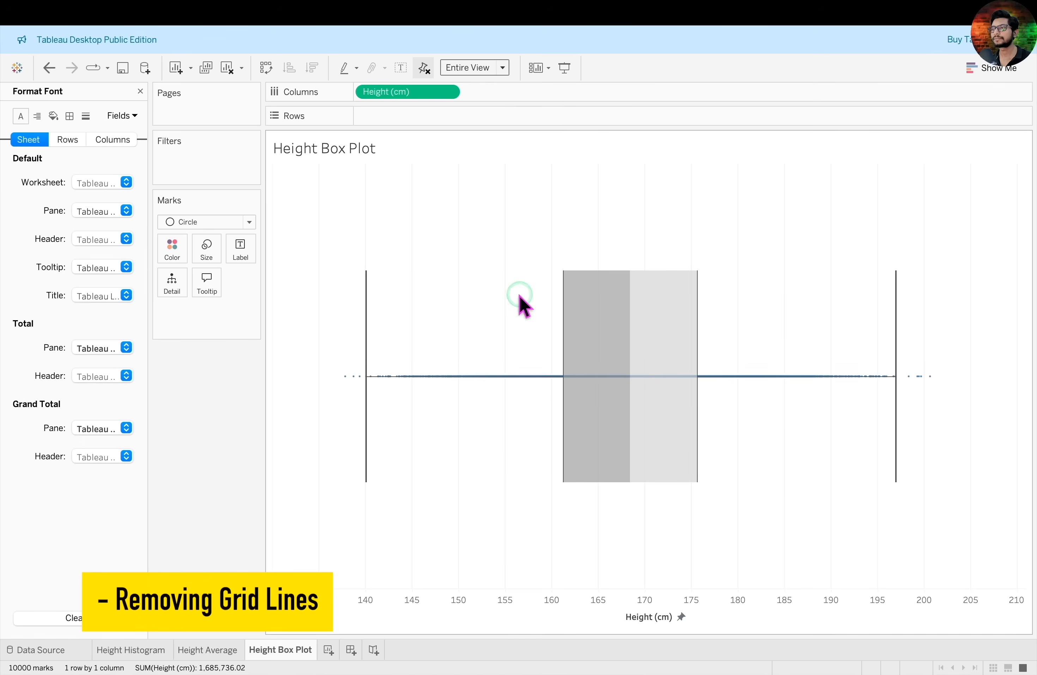
pyautogui.click(85, 116)
pyautogui.click(127, 181)
pyautogui.click(124, 192)
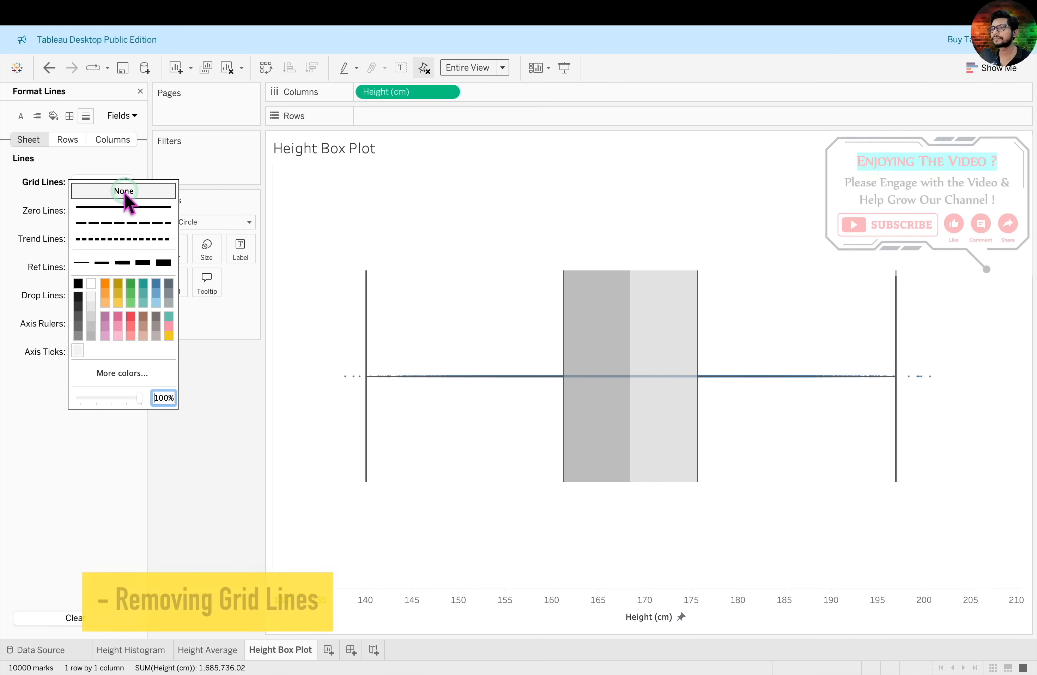
pyautogui.click(18, 198)
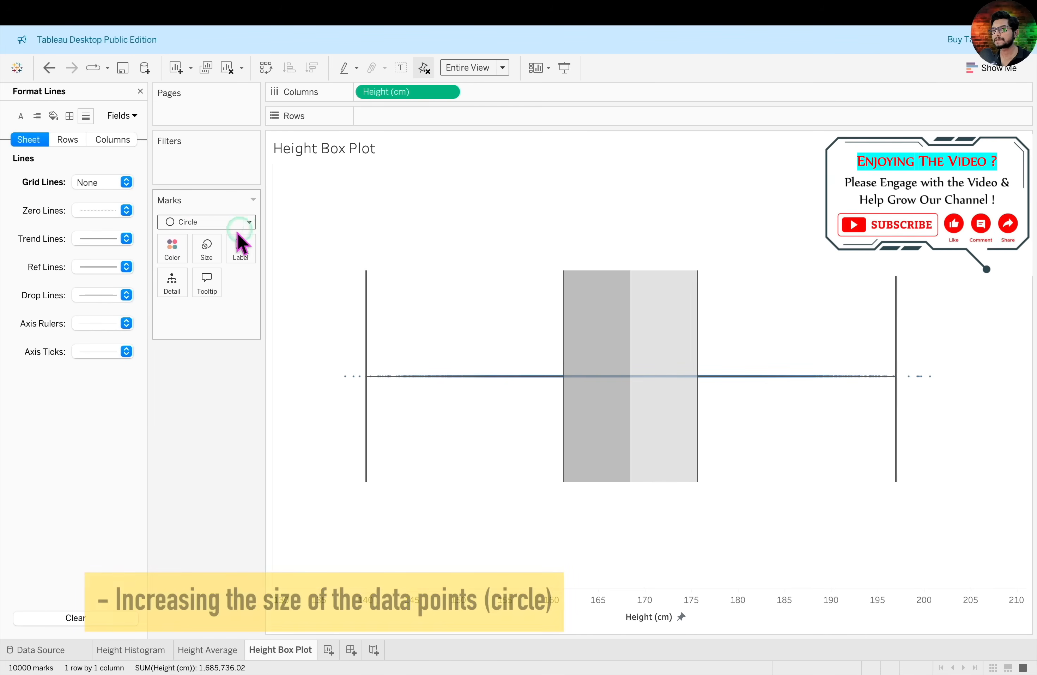
# Increase the size of the circle marks so the individual data points on the box plot stand out
pyautogui.click(204, 249)
pyautogui.moveTo(216, 274); pyautogui.dragTo(240, 277)
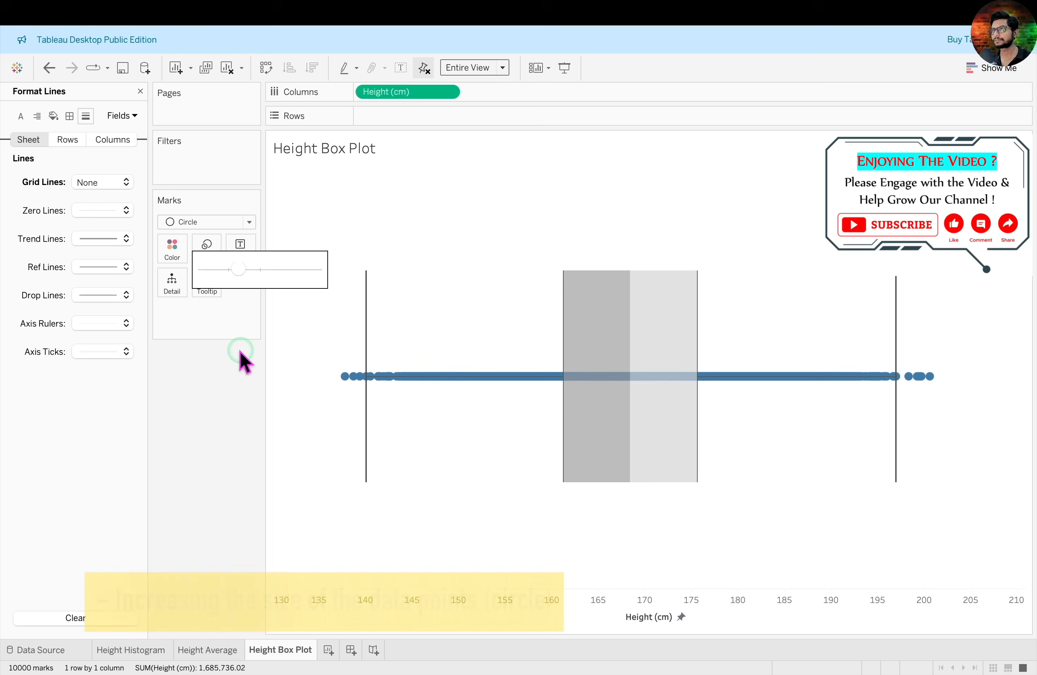
pyautogui.click(225, 353)
# Change the circle marks to teal and set their opacity to 12%
pyautogui.click(173, 248)
pyautogui.click(246, 279)
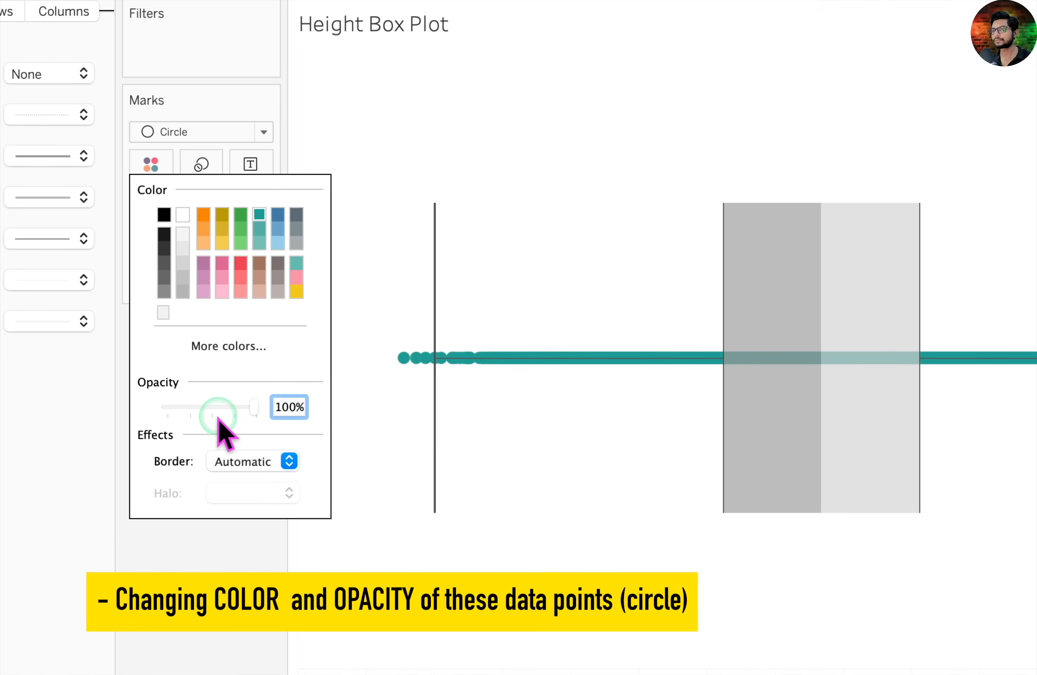
pyautogui.doubleClick(267, 408)
pyautogui.press('BackSpace')
pyautogui.write('12')
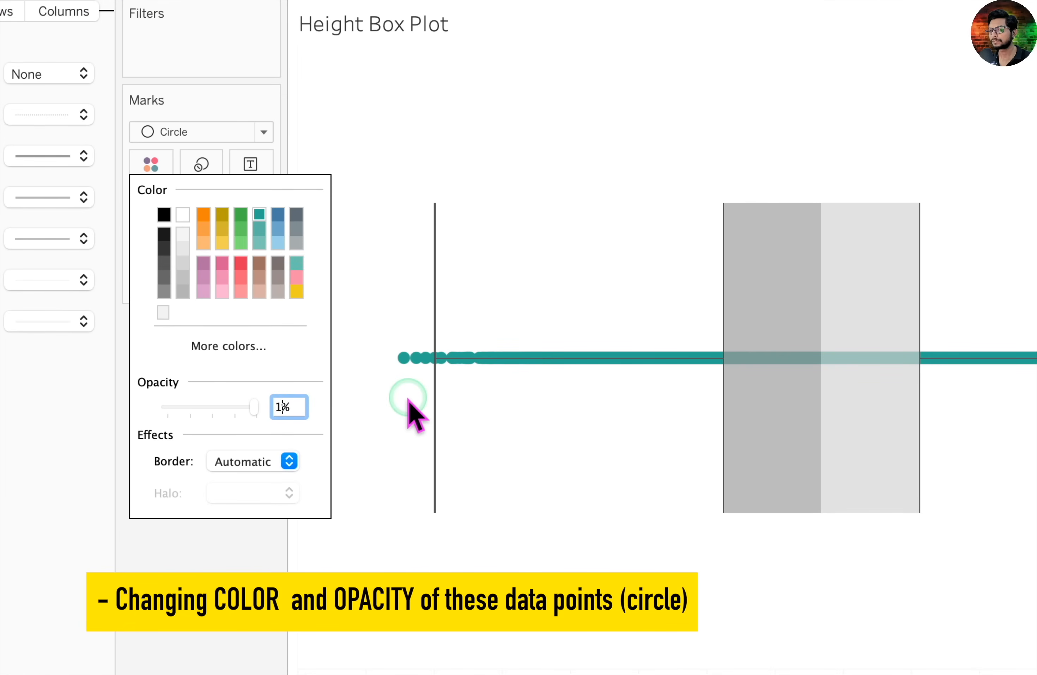
pyautogui.click(243, 551)
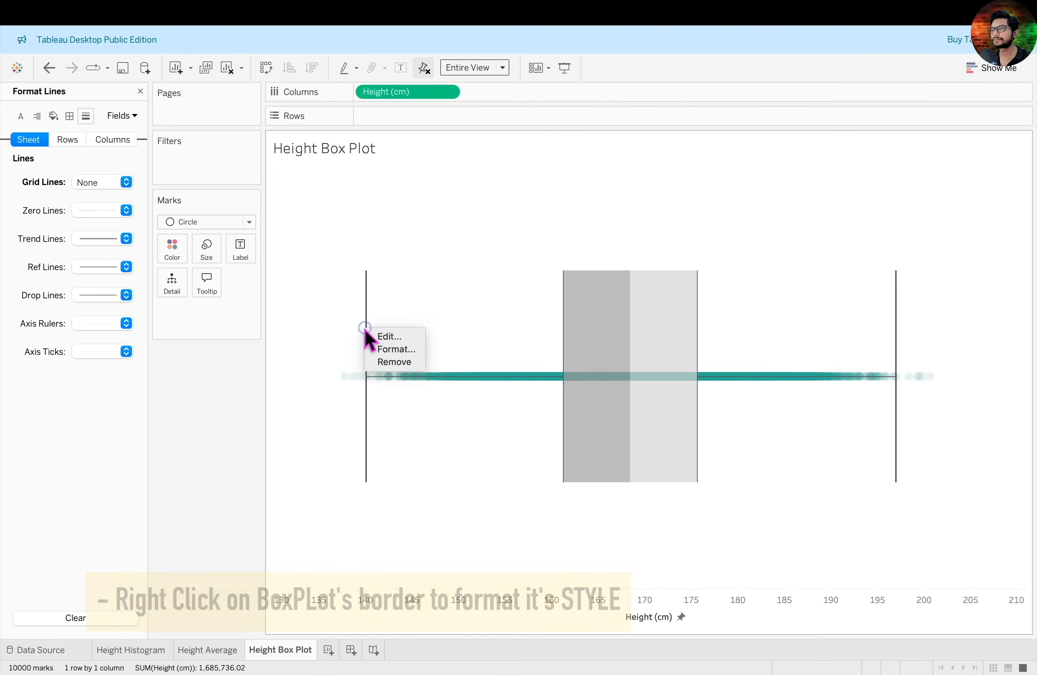
# Set the height box plot's style to Classic with Dual Fill
pyautogui.rightClick(369, 336)
pyautogui.click(384, 343)
pyautogui.click(126, 139)
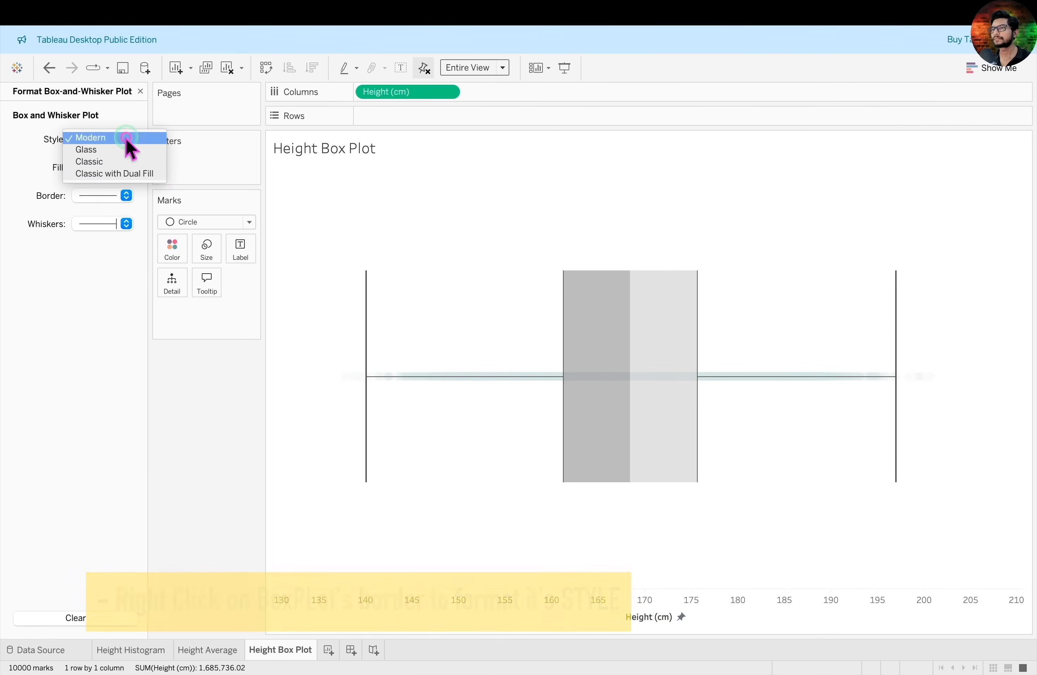
pyautogui.click(155, 172)
pyautogui.click(313, 308)
# Give the box plot a light green two-tone fill and set its opacity to 40%
pyautogui.click(118, 167)
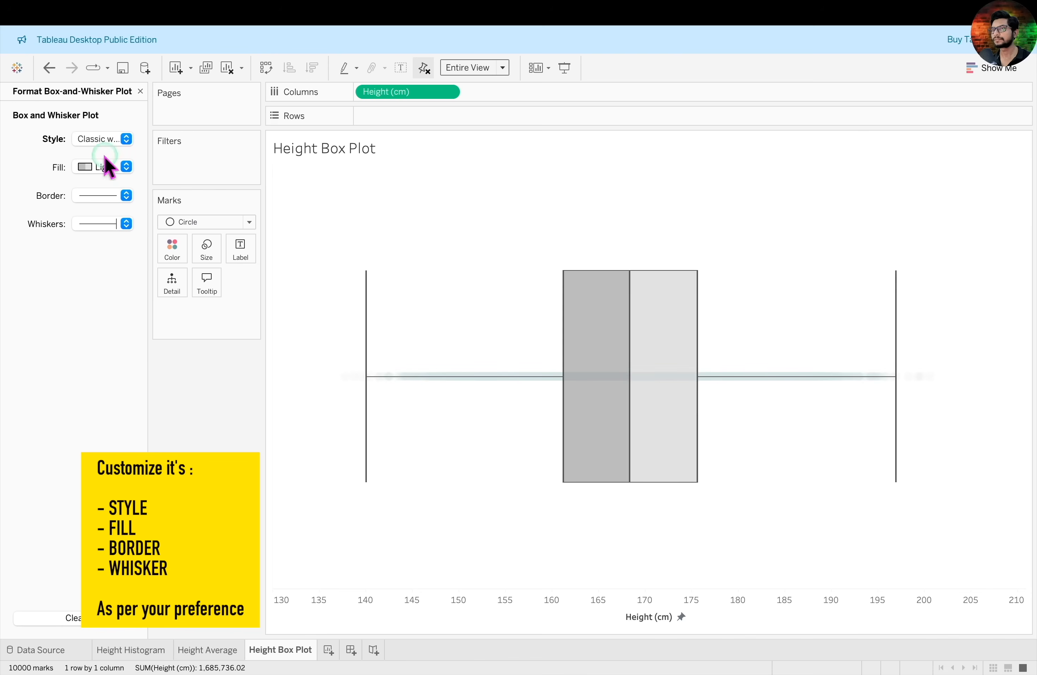
pyautogui.click(88, 202)
pyautogui.click(165, 239)
pyautogui.press('BackSpace')
pyautogui.press('BackSpace')
pyautogui.write('40')
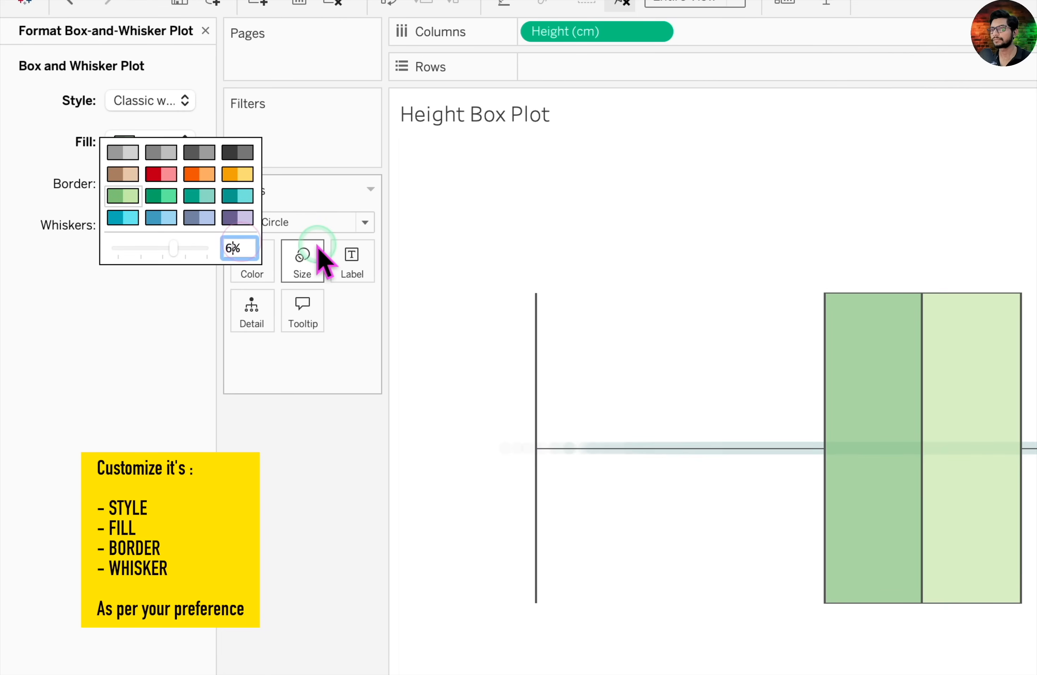
pyautogui.click(271, 454)
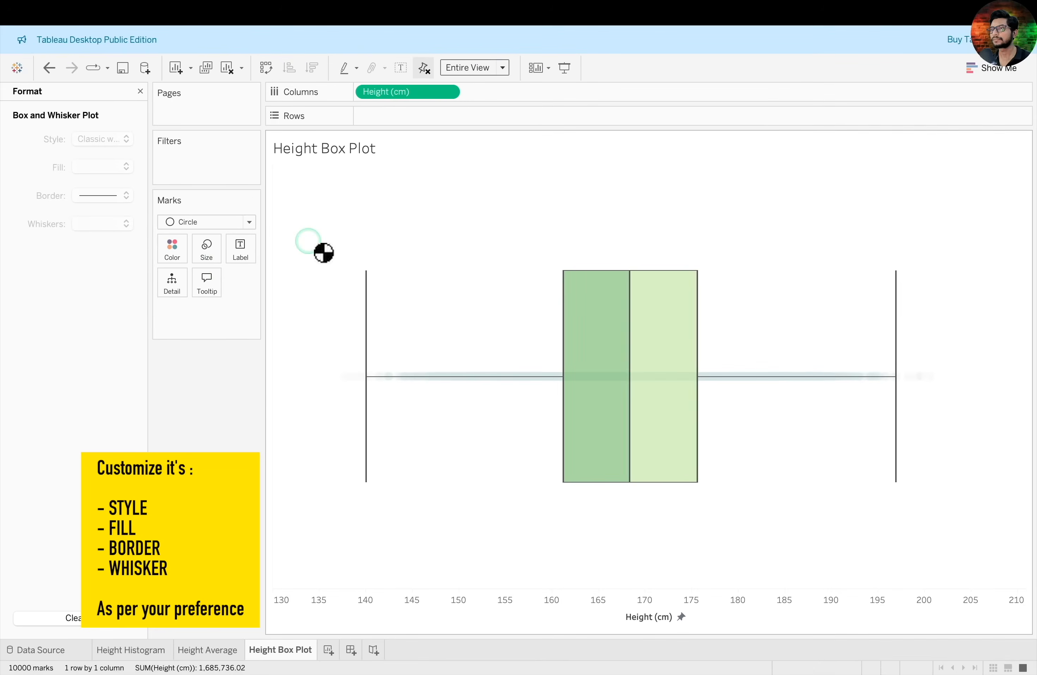
# Make the box plot's border black with the medium line thickness
pyautogui.click(366, 307)
pyautogui.click(126, 195)
pyautogui.click(122, 206)
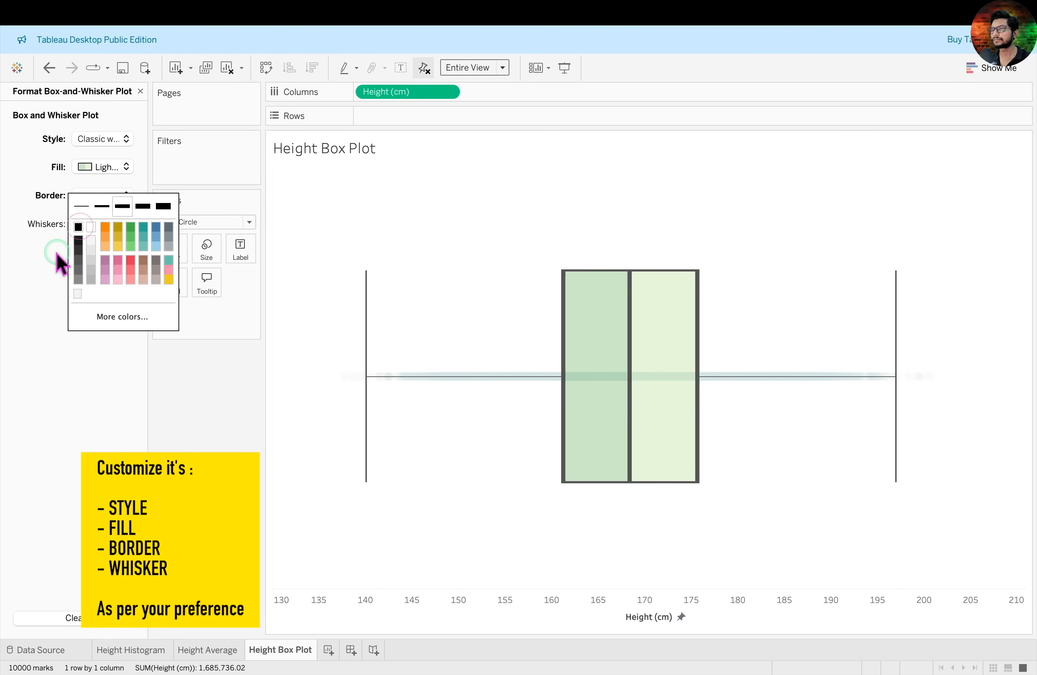
pyautogui.click(53, 261)
# Make the whiskers black with the medium line thickness, and close the box-and-whisker formatting
pyautogui.click(126, 223)
pyautogui.click(123, 258)
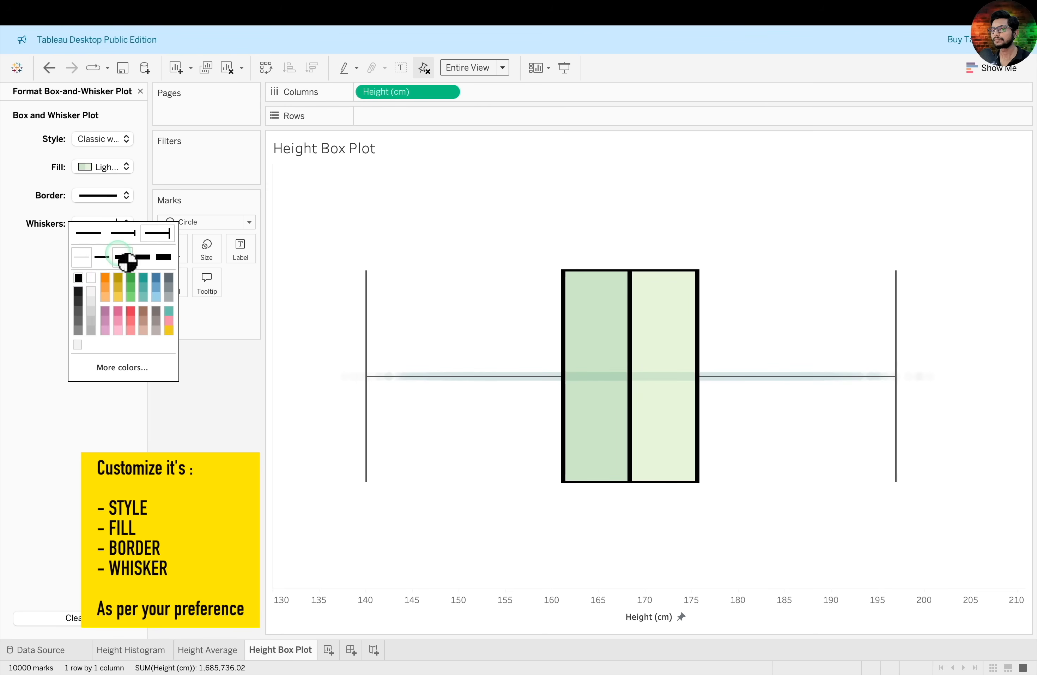
pyautogui.click(43, 289)
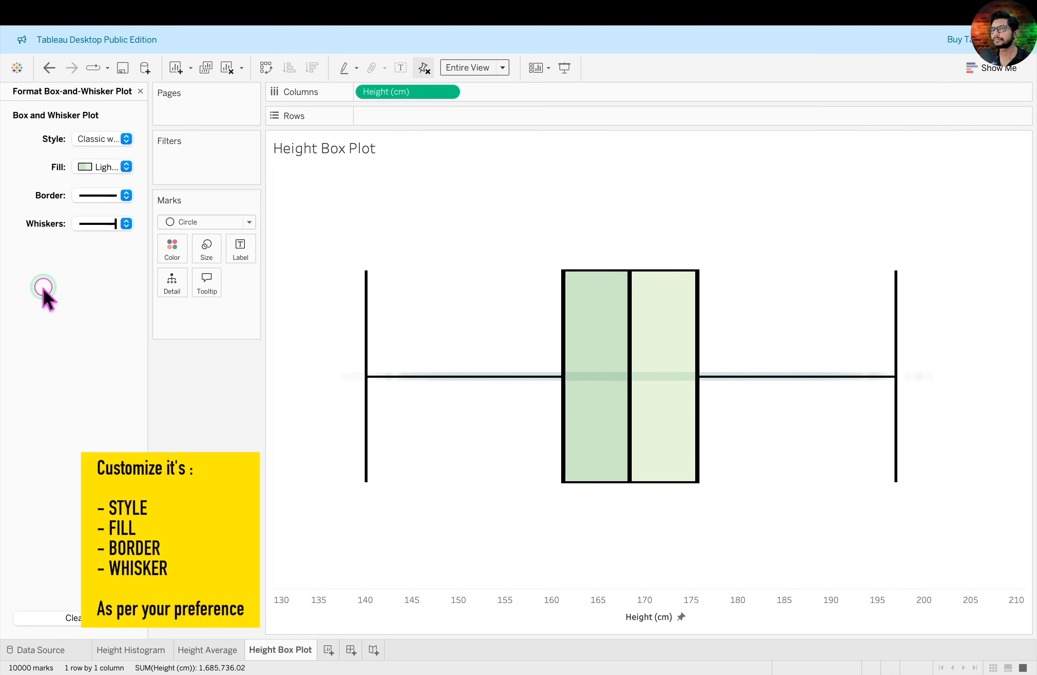
pyautogui.click(140, 91)
pyautogui.click(523, 229)
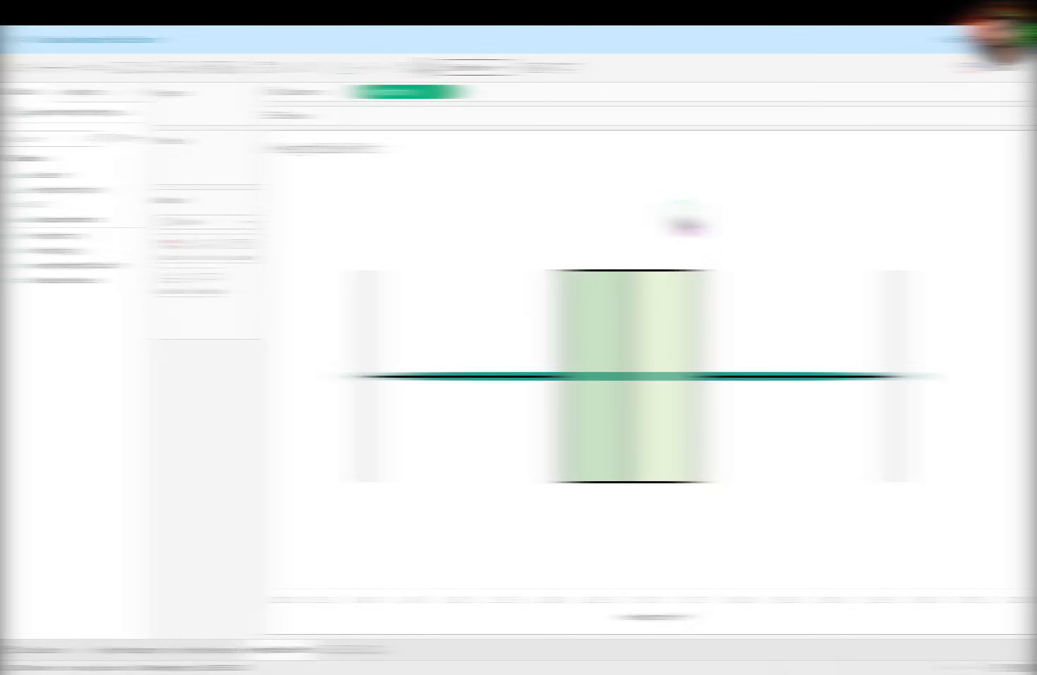
# Check the heights of the points beyond the whiskers, and add ID to the marks' detail so each point identifies its record
pyautogui.moveTo(699, 281)
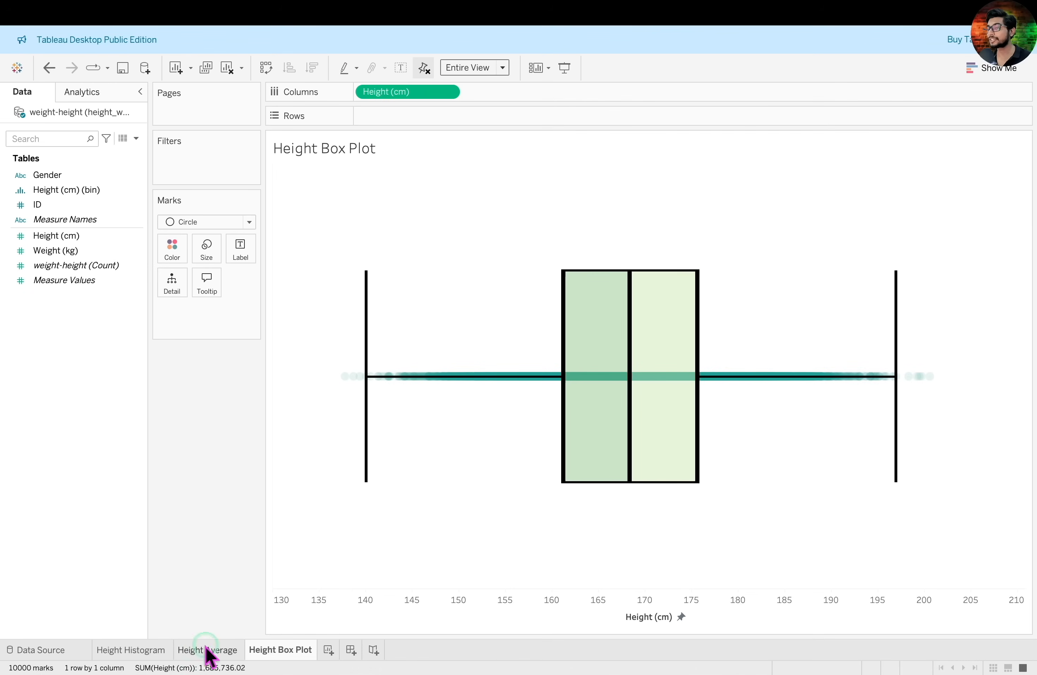
pyautogui.click(153, 650)
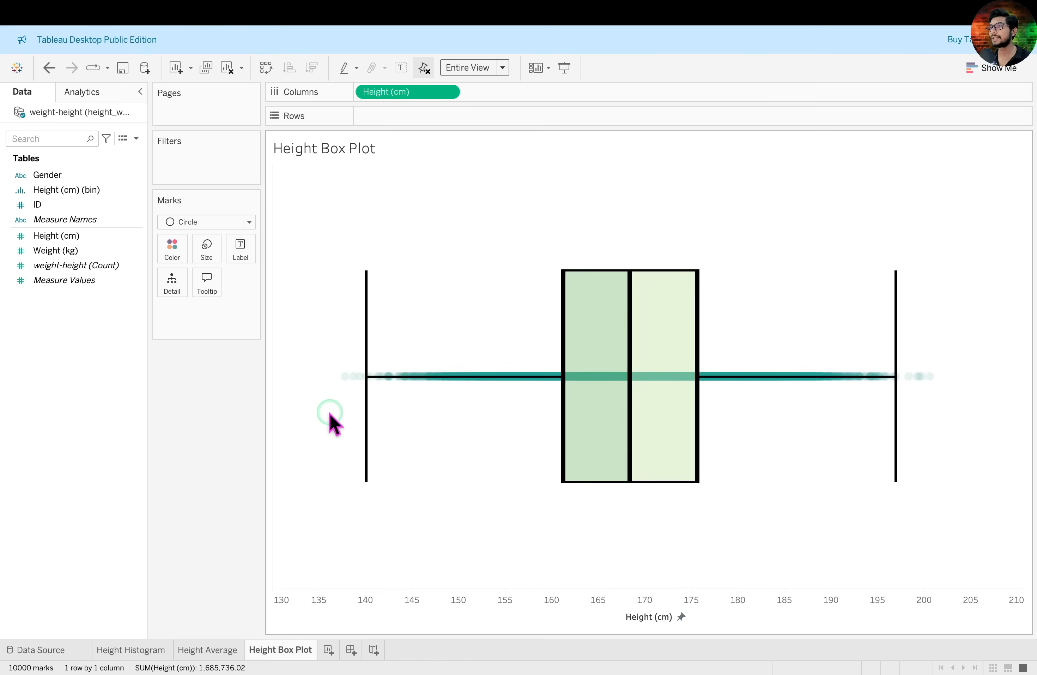
pyautogui.moveTo(344, 379)
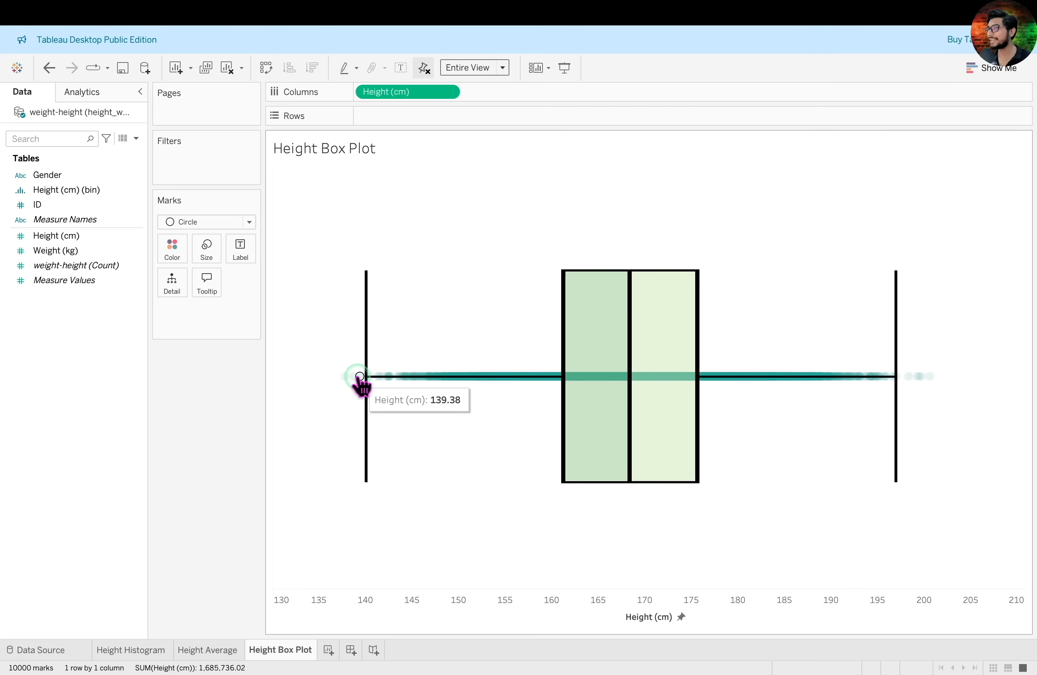
pyautogui.moveTo(911, 379)
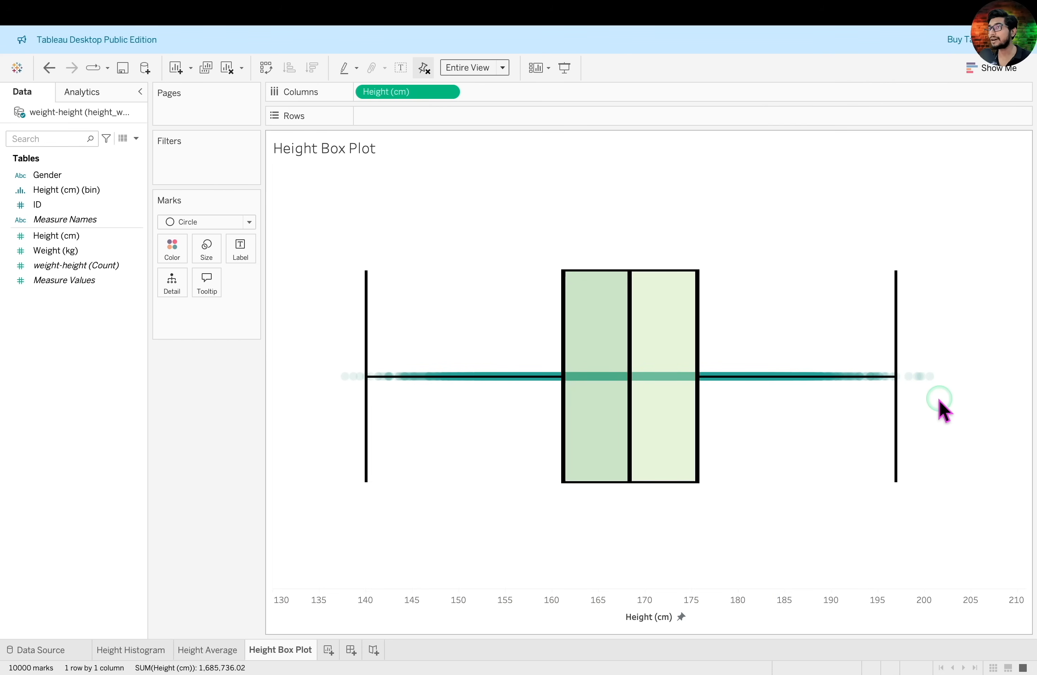
pyautogui.moveTo(84, 460); pyautogui.dragTo(168, 303)
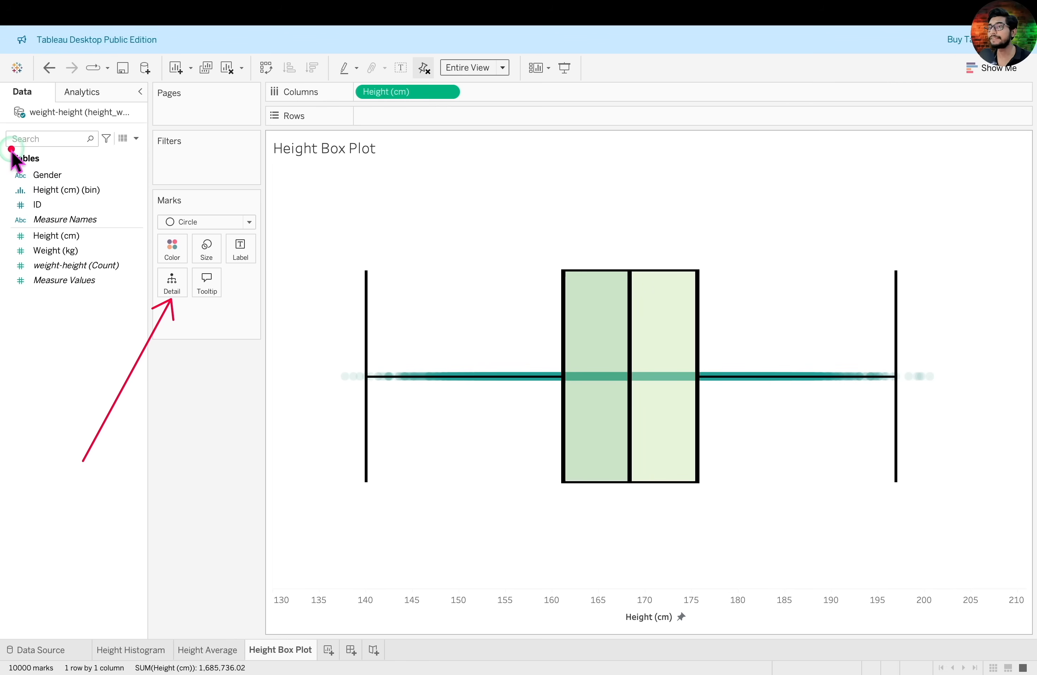
pyautogui.moveTo(9, 196)
pyautogui.mouseDown()
pyautogui.moveTo(66, 213)
pyautogui.moveTo(48, 201)
pyautogui.moveTo(174, 291)
pyautogui.mouseUp()
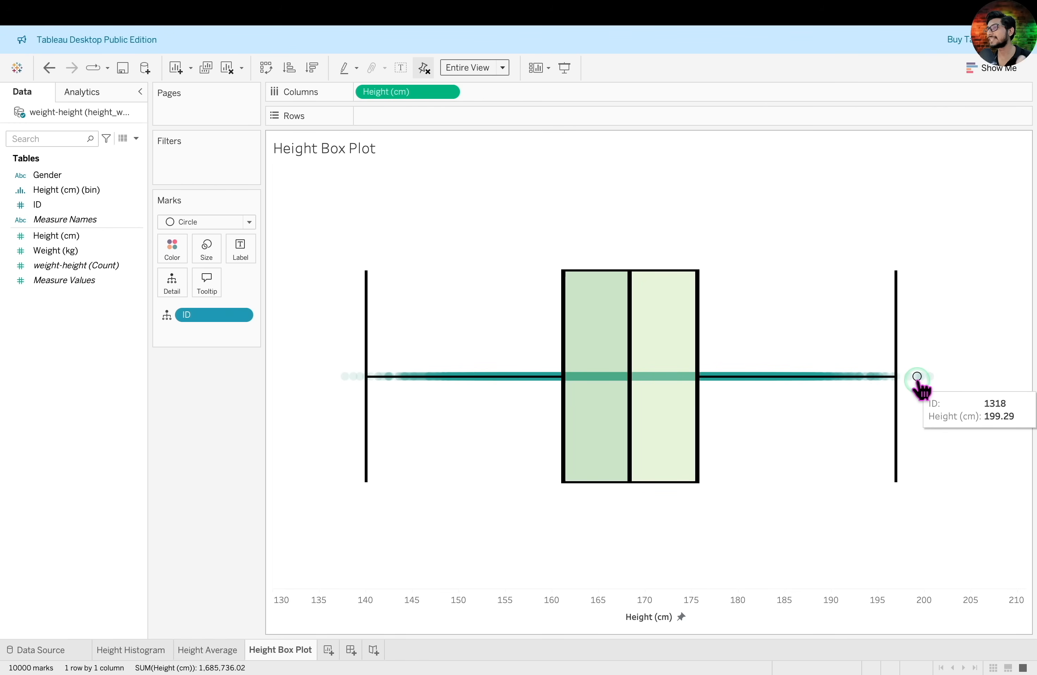
# Examine the outliers beyond both whiskers, and compare the box plot with the Height Histogram sheet
pyautogui.moveTo(317, 354); pyautogui.dragTo(368, 403)
pyautogui.moveTo(901, 350); pyautogui.dragTo(966, 419)
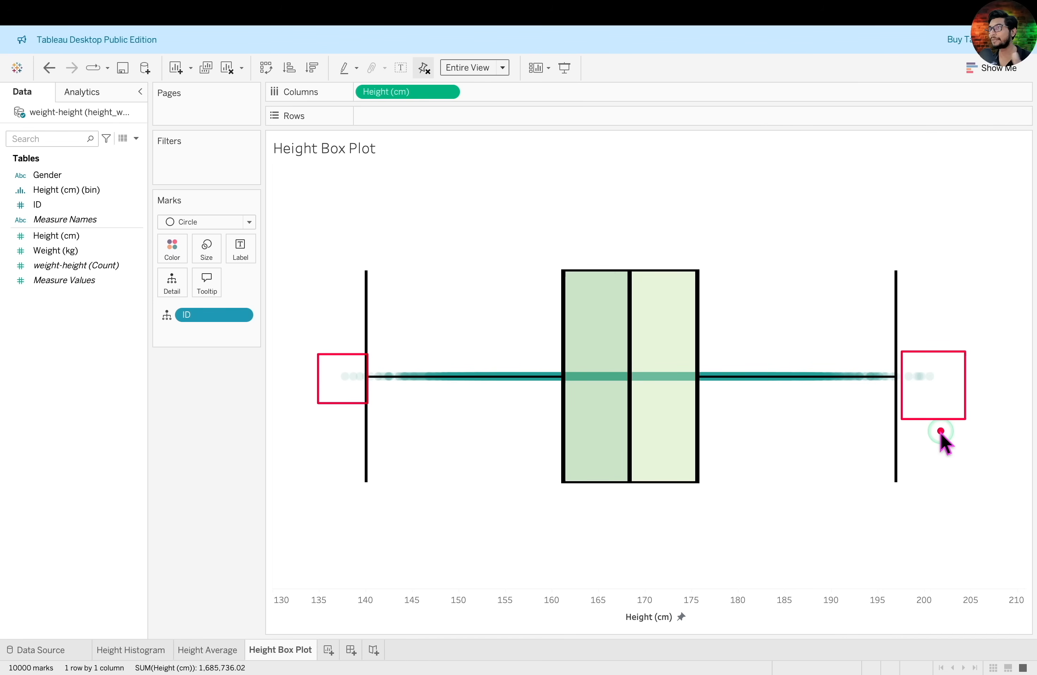
pyautogui.press('Escape')
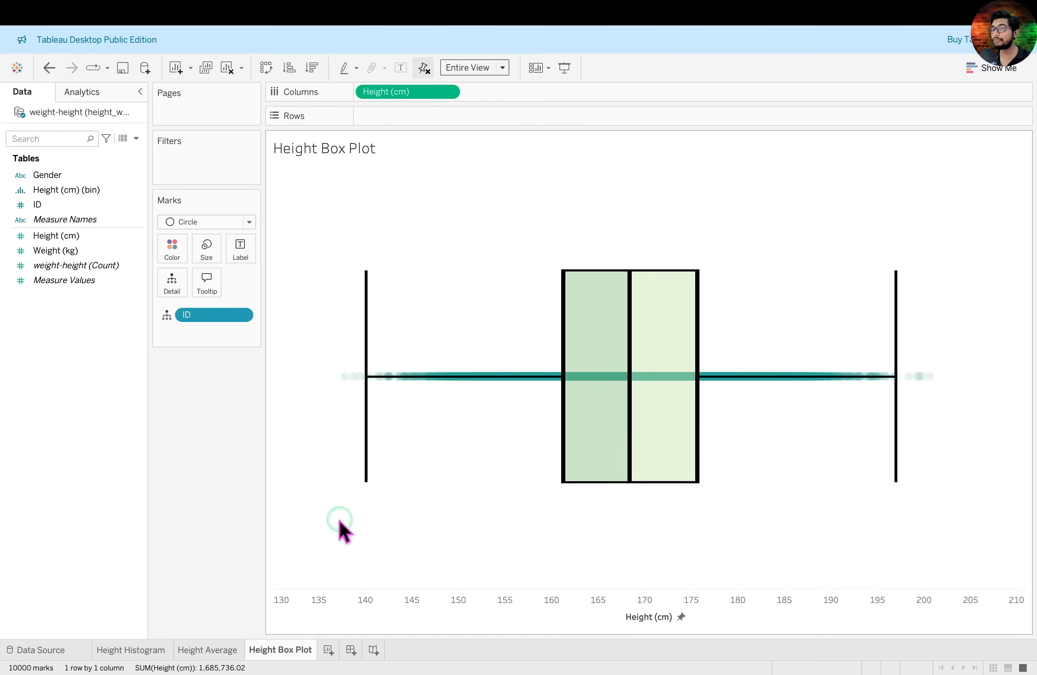
pyautogui.click(131, 648)
pyautogui.click(265, 650)
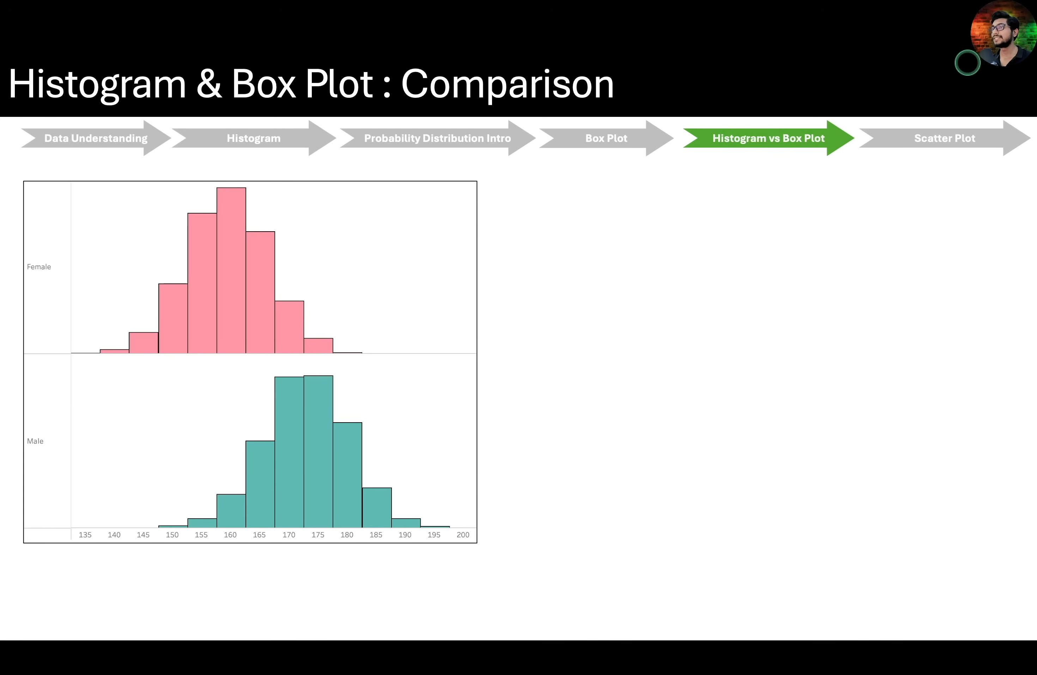
pyautogui.press('Right')
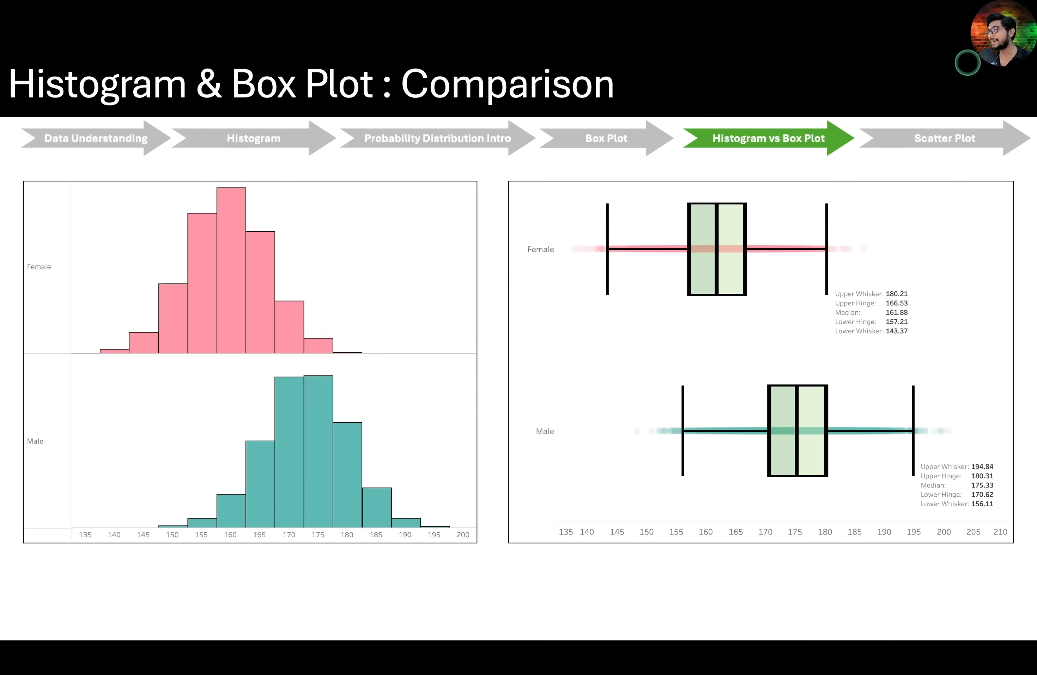
pyautogui.moveTo(356, 577)
pyautogui.mouseDown()
pyautogui.moveTo(366, 553)
pyautogui.moveTo(542, 581)
pyautogui.moveTo(562, 550)
pyautogui.mouseUp()
pyautogui.moveTo(547, 554); pyautogui.dragTo(562, 566)
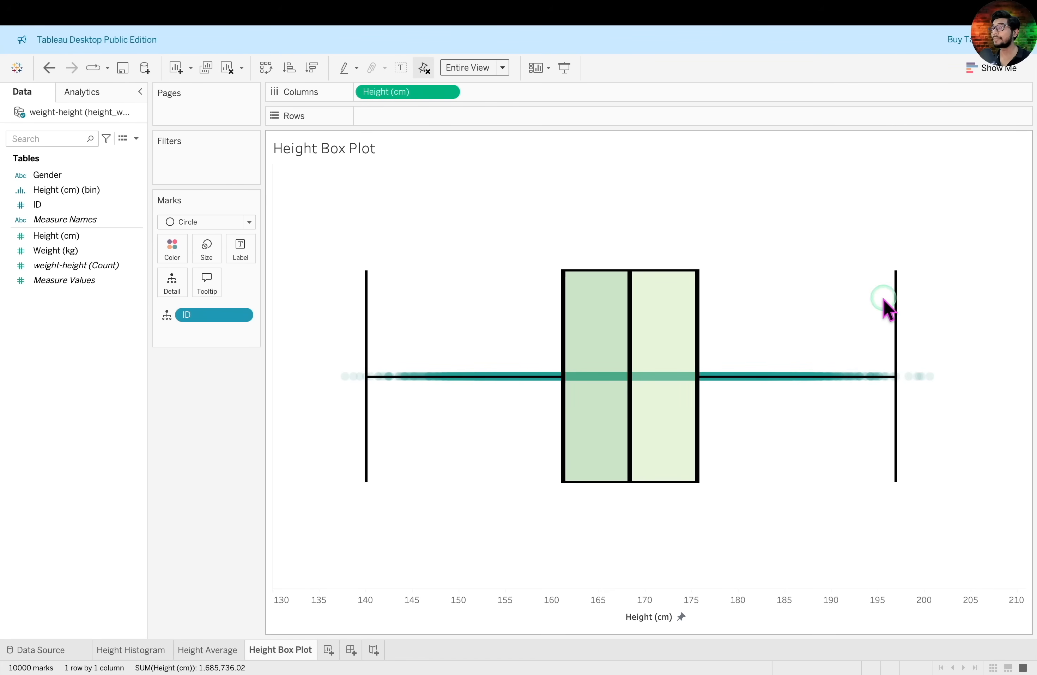
# Create a worksheet named Gender Height Histograms with Height (cm) (bin) on the columns and Height (cm) on the rows
pyautogui.click(328, 650)
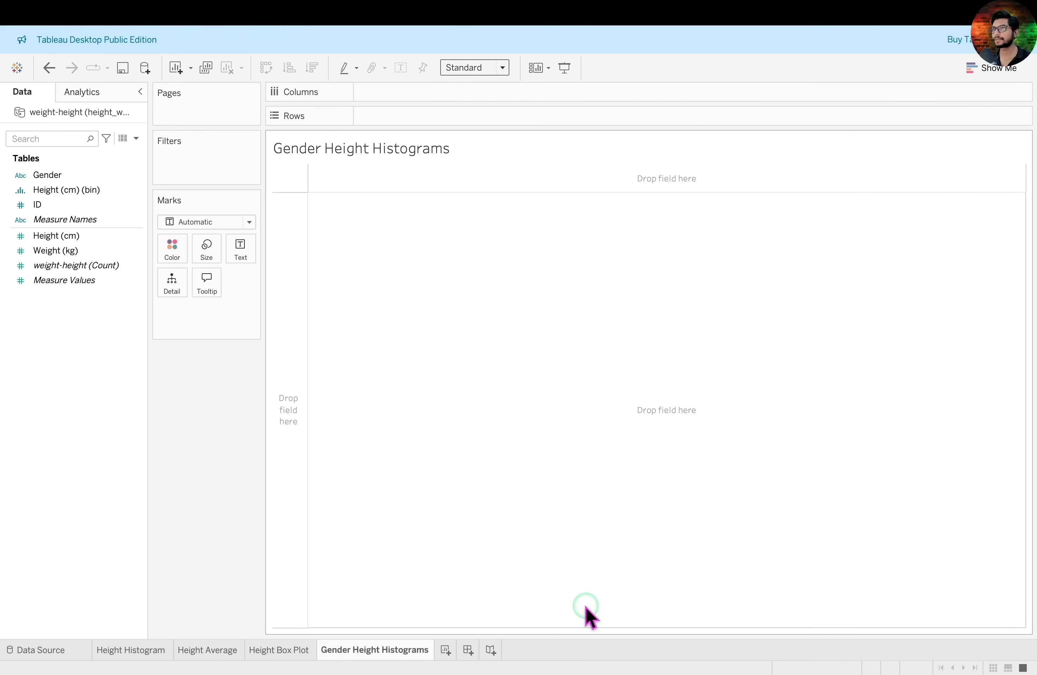
pyautogui.click(105, 193)
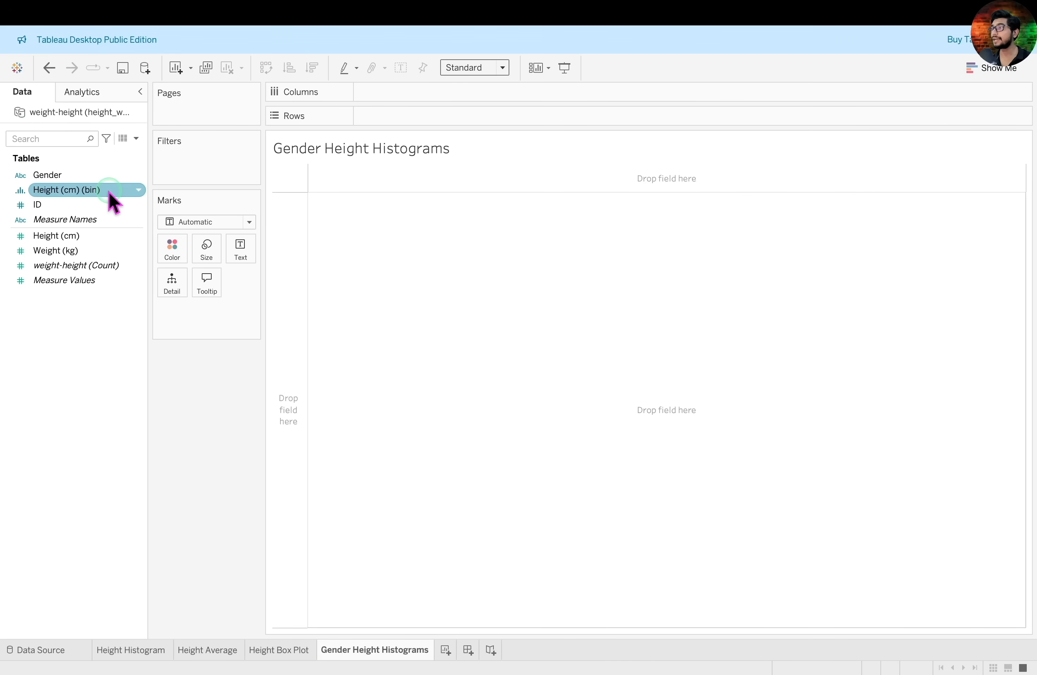
pyautogui.moveTo(109, 193); pyautogui.dragTo(489, 99)
pyautogui.moveTo(112, 237); pyautogui.dragTo(444, 118)
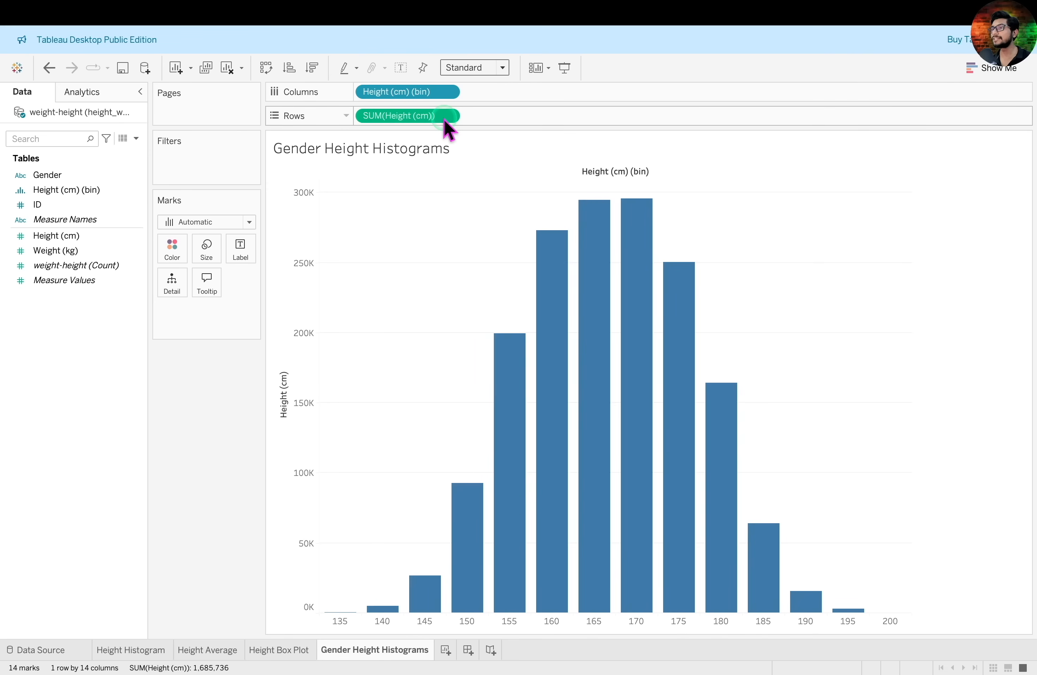
# Change the aggregation of Height (cm) on the rows to Count
pyautogui.click(450, 115)
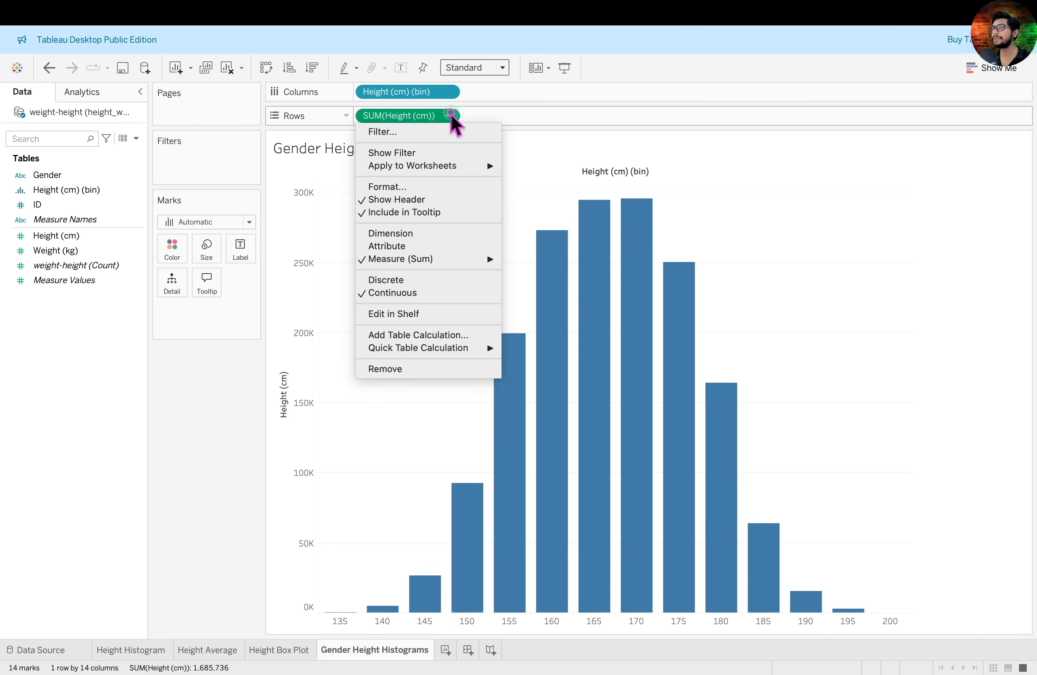
pyautogui.click(479, 260)
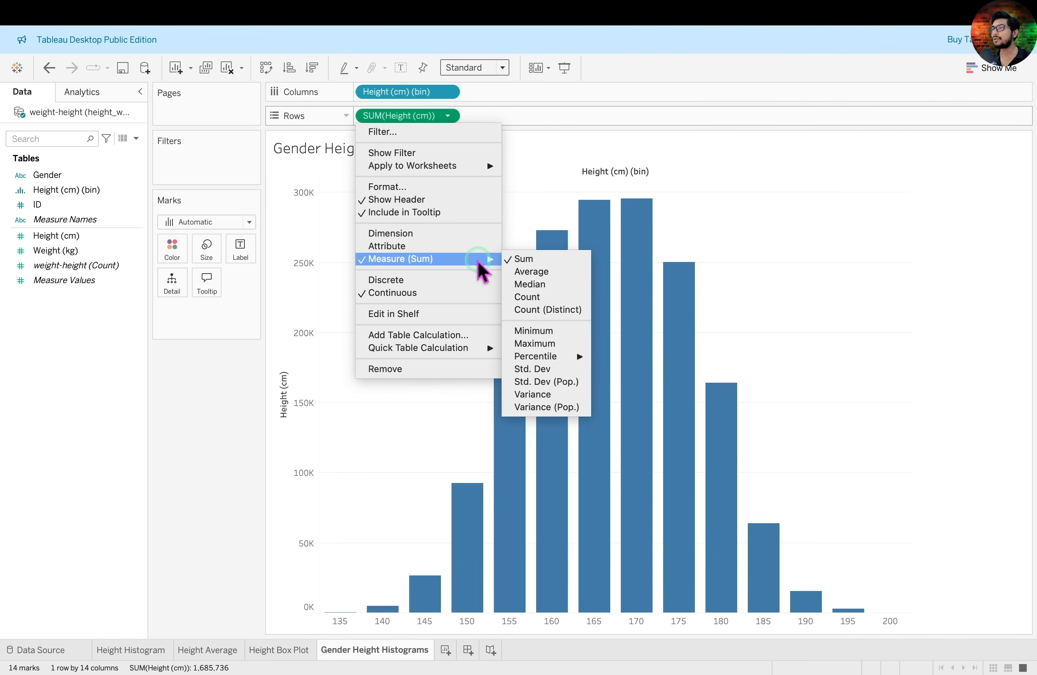
pyautogui.click(543, 296)
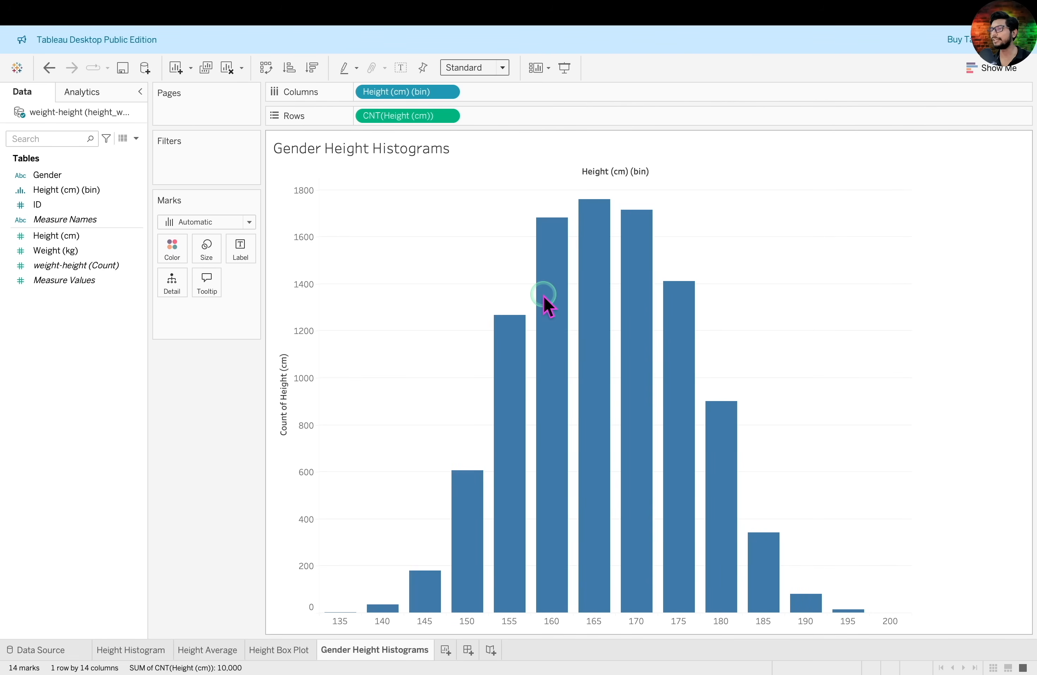
# Widen the histogram bars so they nearly touch, and split the chart by gender with Gender on the rows
pyautogui.click(213, 263)
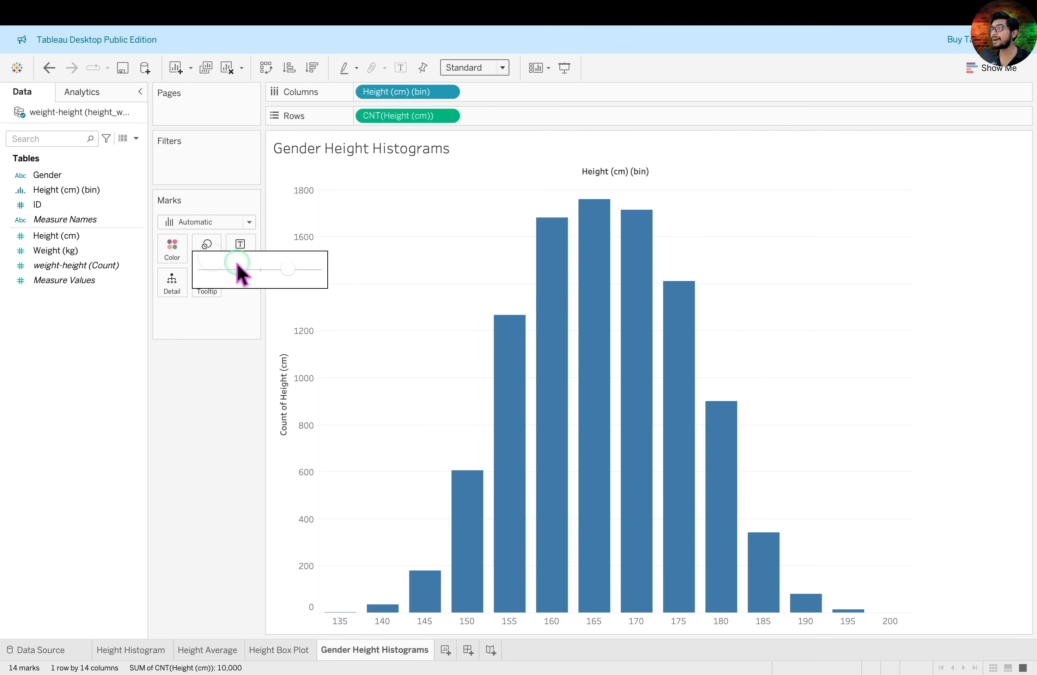
pyautogui.moveTo(288, 268); pyautogui.dragTo(307, 270)
pyautogui.click(81, 176)
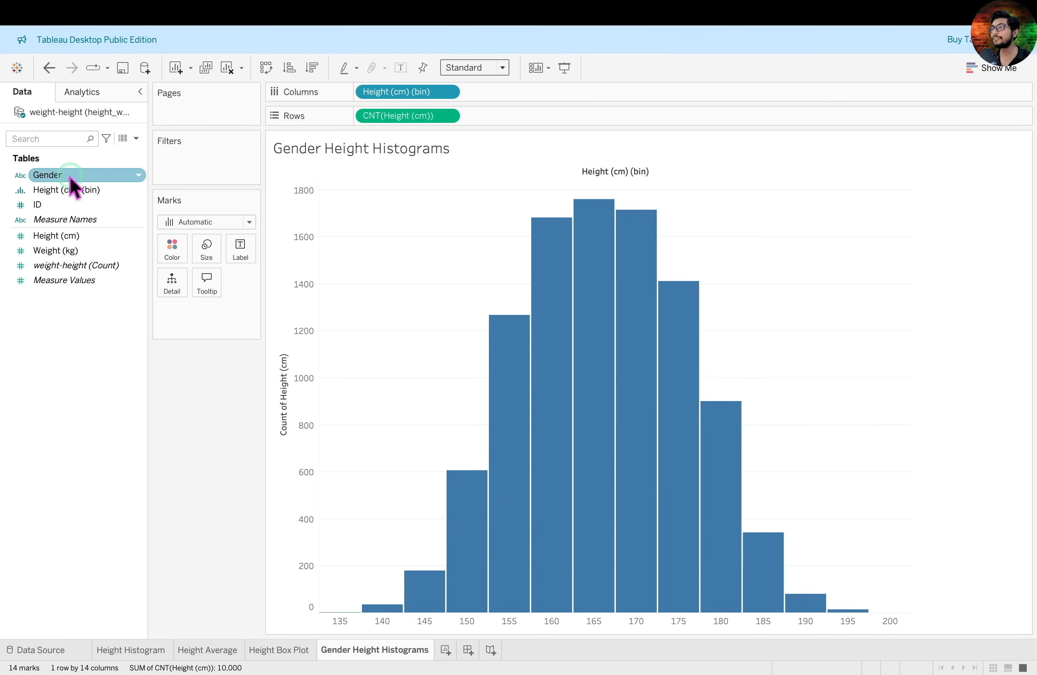
pyautogui.moveTo(71, 180); pyautogui.dragTo(610, 126)
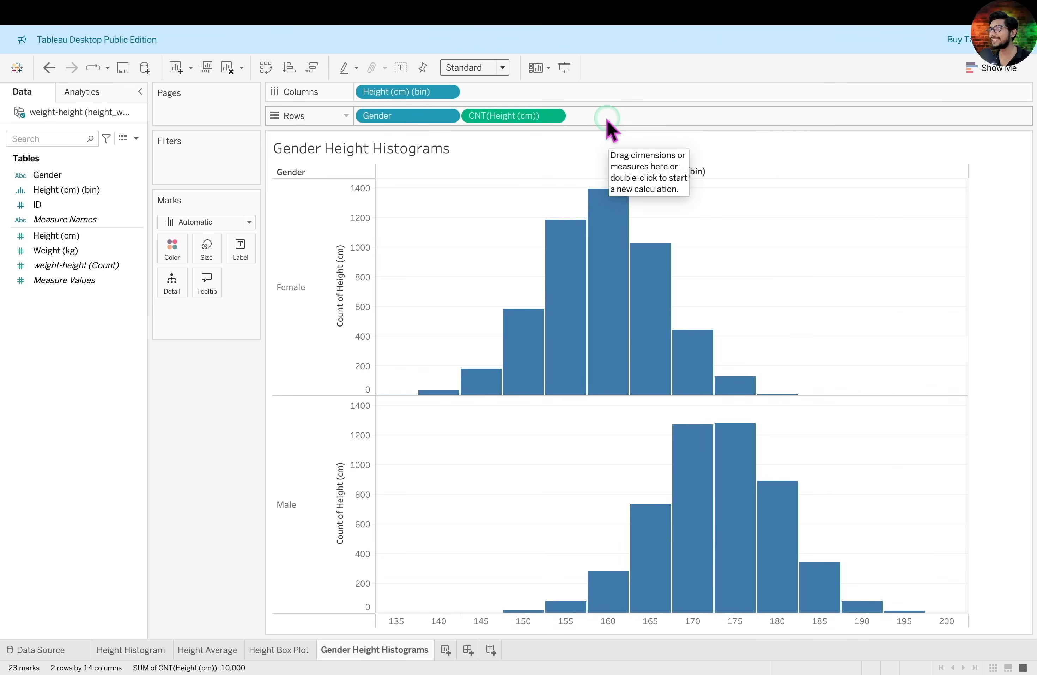
pyautogui.moveTo(267, 265); pyautogui.dragTo(343, 311)
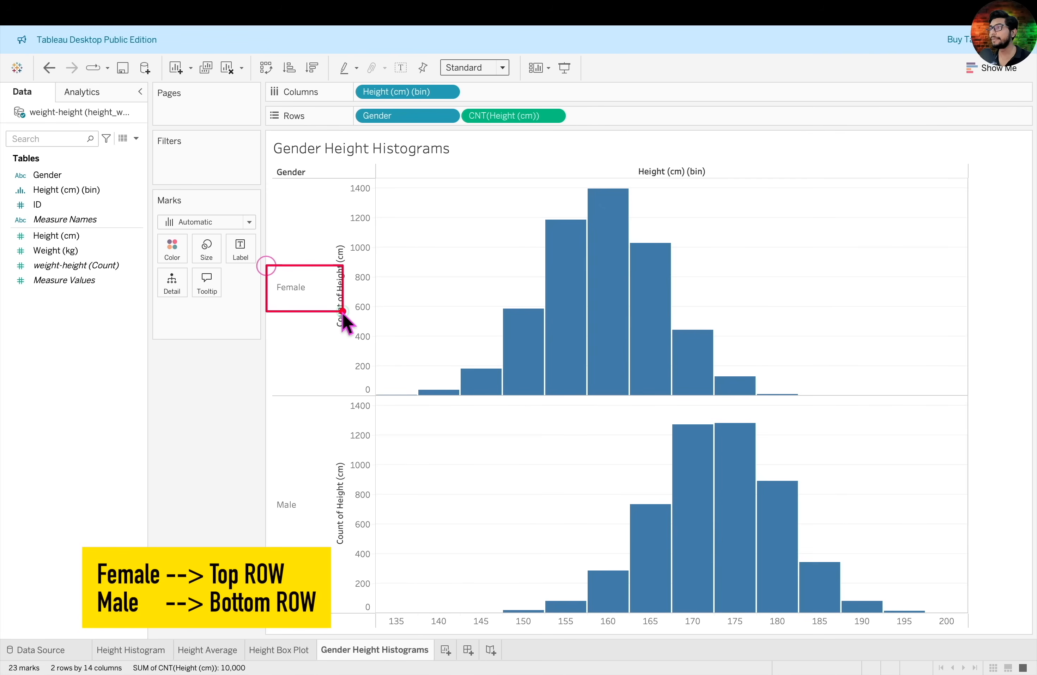
pyautogui.moveTo(265, 481); pyautogui.dragTo(324, 537)
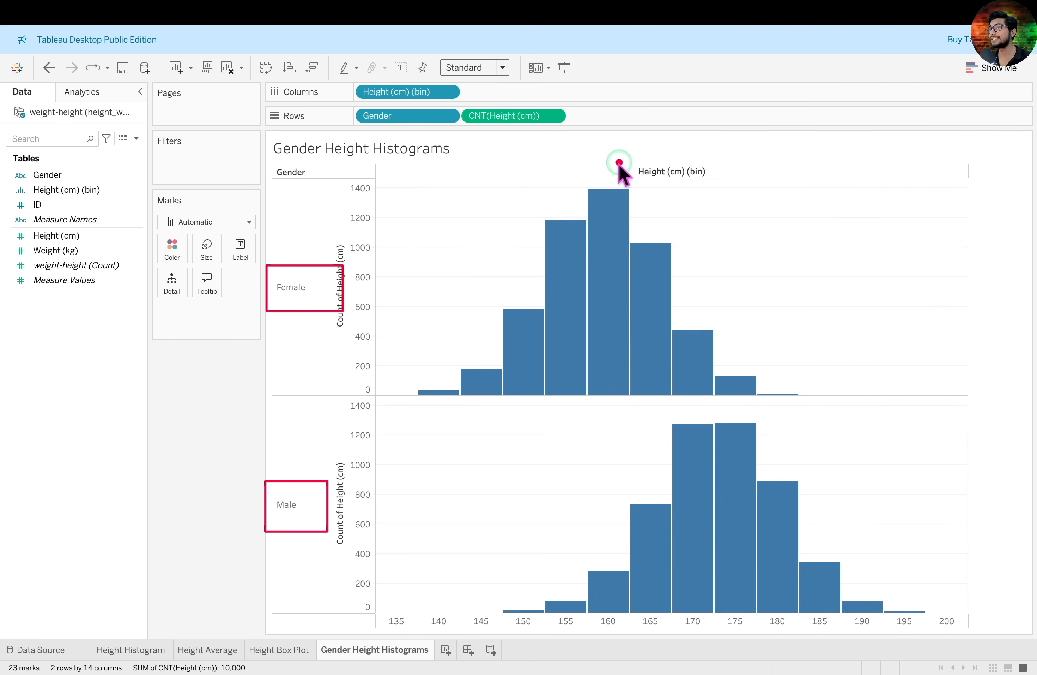
pyautogui.moveTo(734, 557); pyautogui.dragTo(729, 647)
pyautogui.moveTo(606, 166); pyautogui.dragTo(603, 430)
pyautogui.click(592, 439)
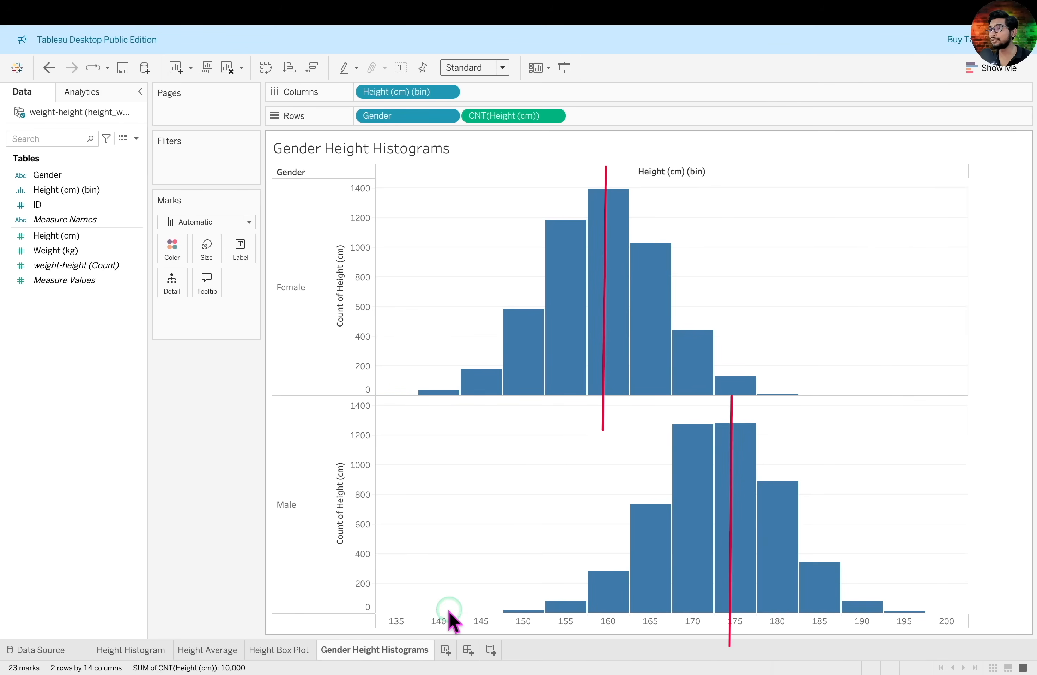
# Add a new worksheet and name it Height Statistics
pyautogui.click(446, 650)
pyautogui.doubleClick(446, 649)
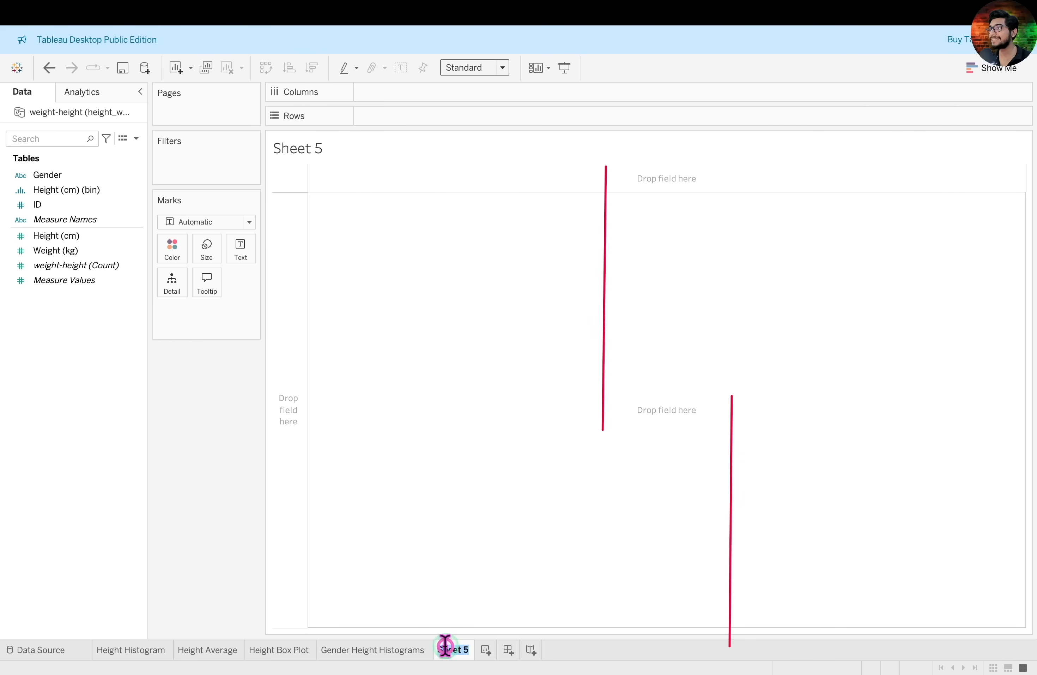
pyautogui.write('Height Statistics')
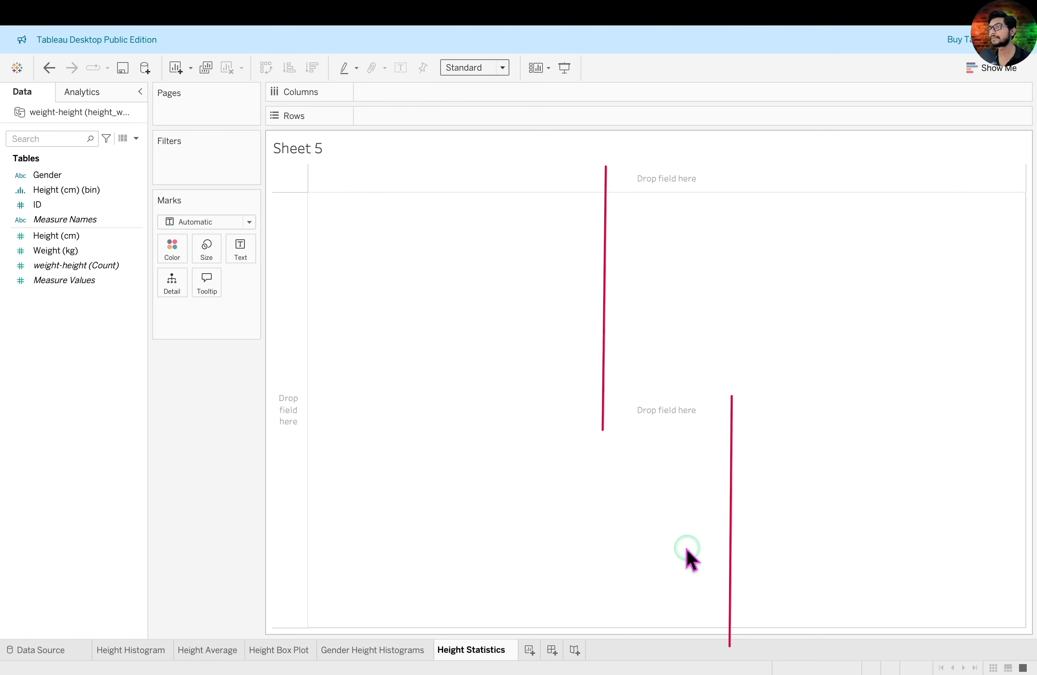
pyautogui.press('Return')
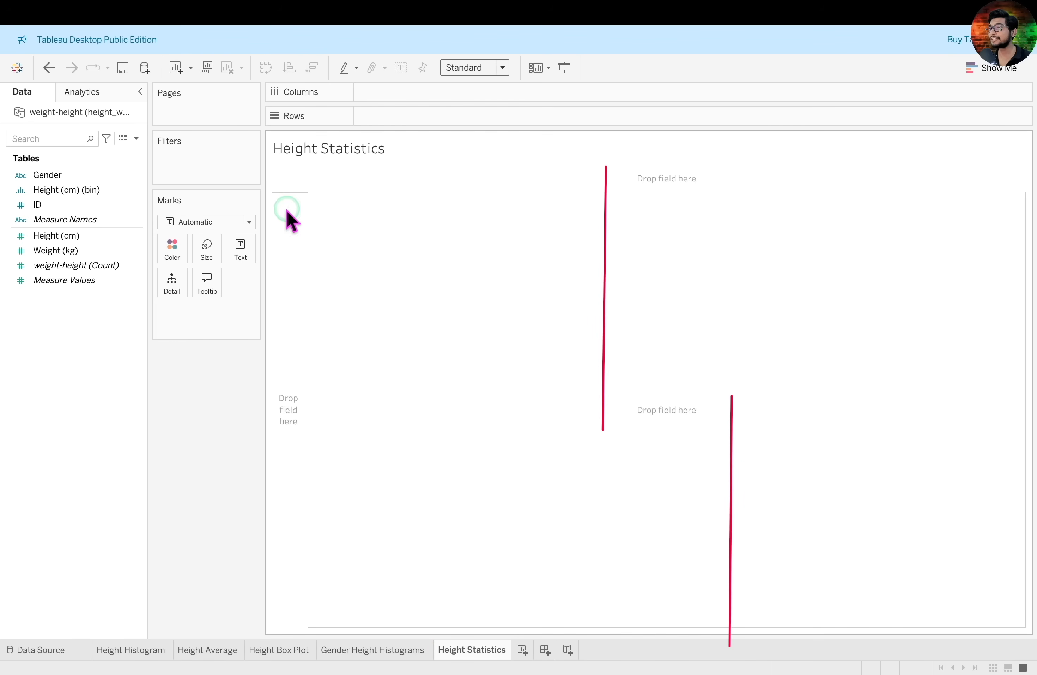
# Build a text table with Gender on the rows and Height (cm) as the value for each gender
pyautogui.click(75, 175)
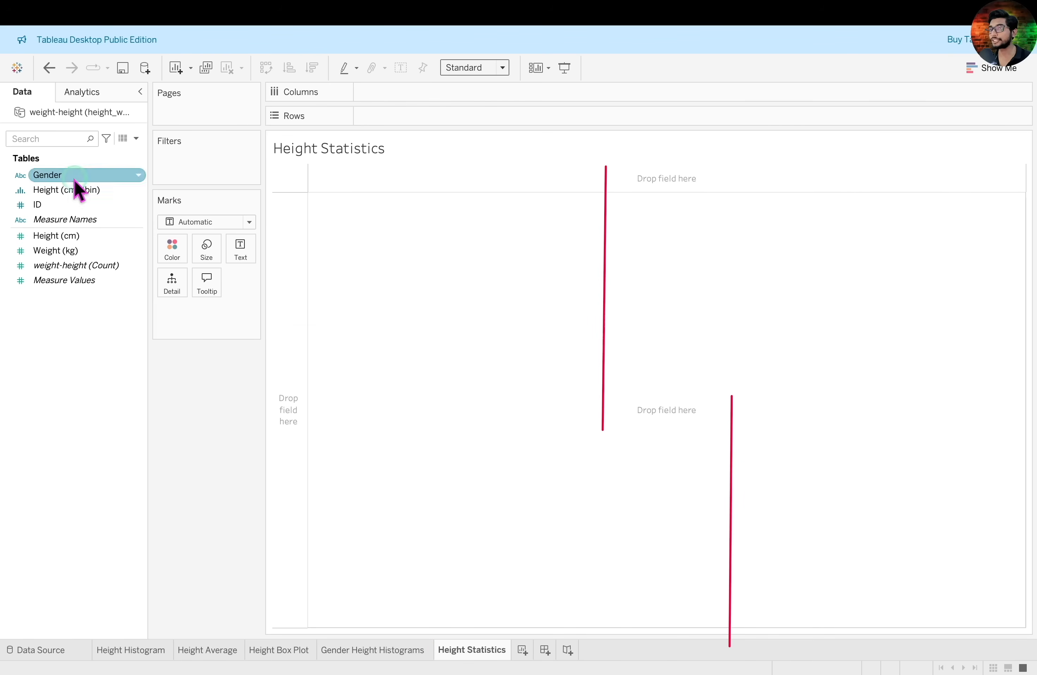
pyautogui.doubleClick(43, 175)
pyautogui.click(87, 237)
pyautogui.moveTo(84, 235); pyautogui.dragTo(358, 198)
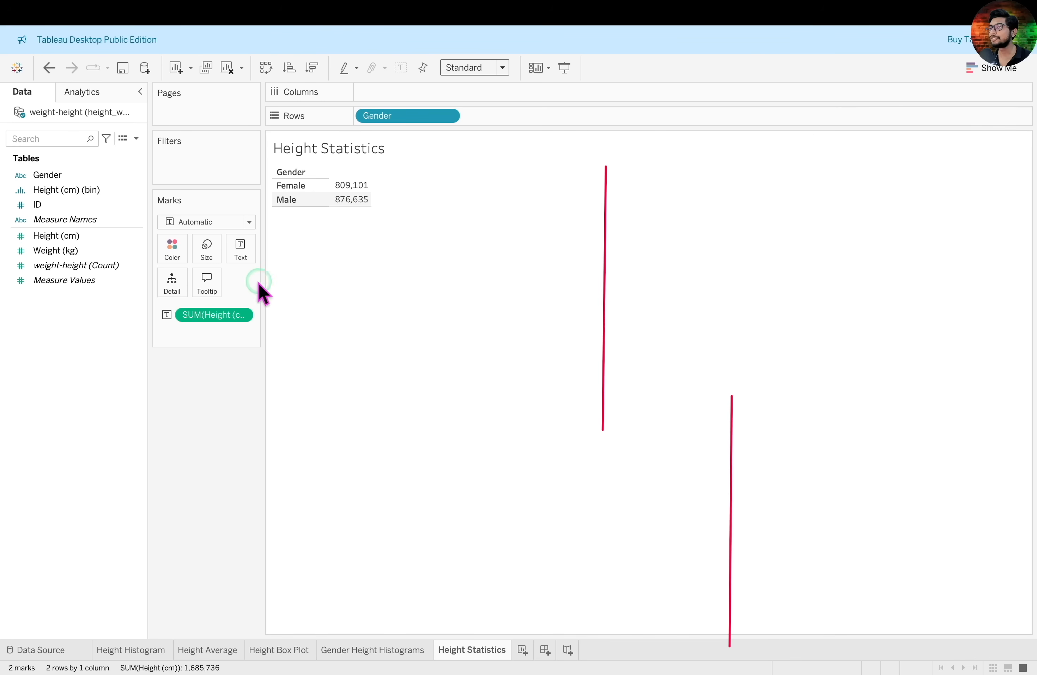
# Change the aggregation of Height (cm) in the Height Statistics table to Average
pyautogui.click(241, 314)
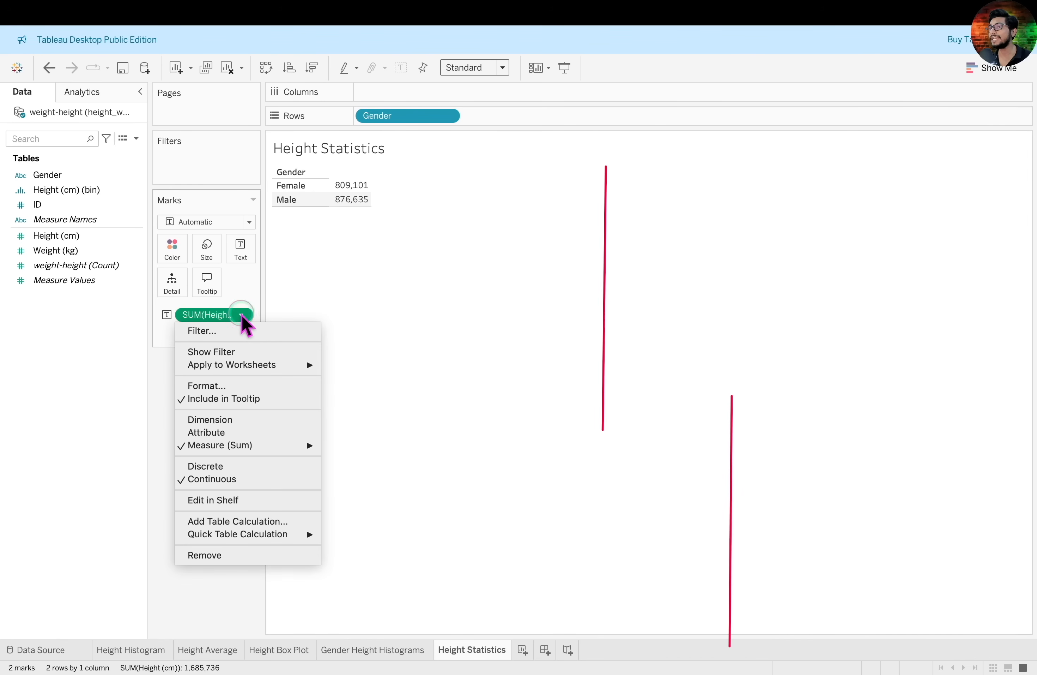
pyautogui.click(284, 443)
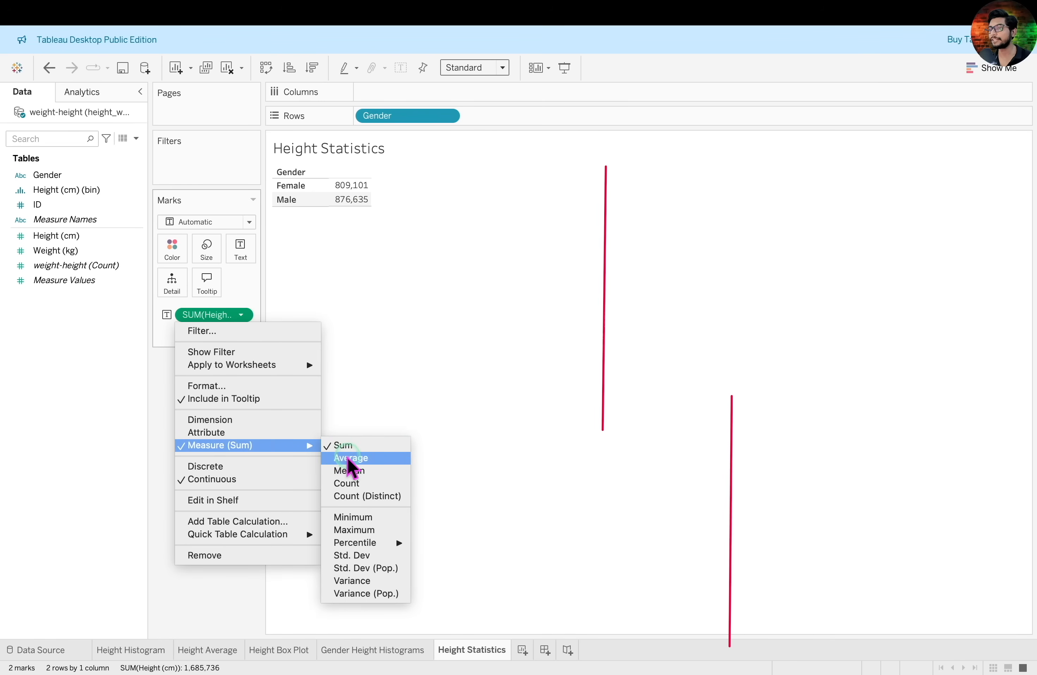
pyautogui.click(350, 457)
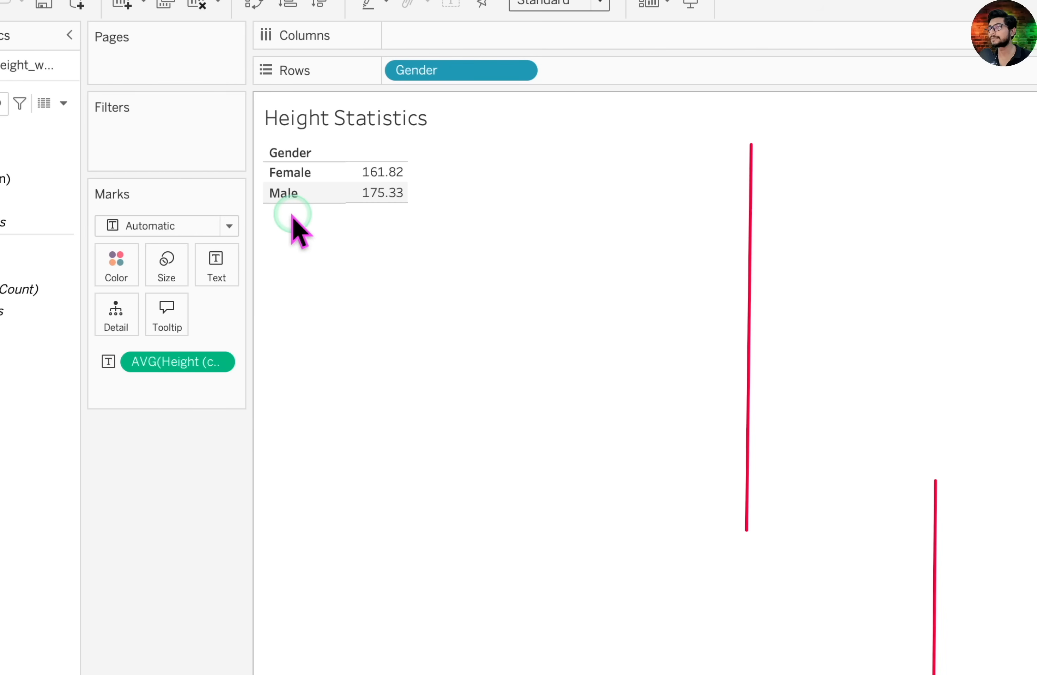
# Make the Gender Height Histograms chart fill the available space with the Entire View fit
pyautogui.click(390, 648)
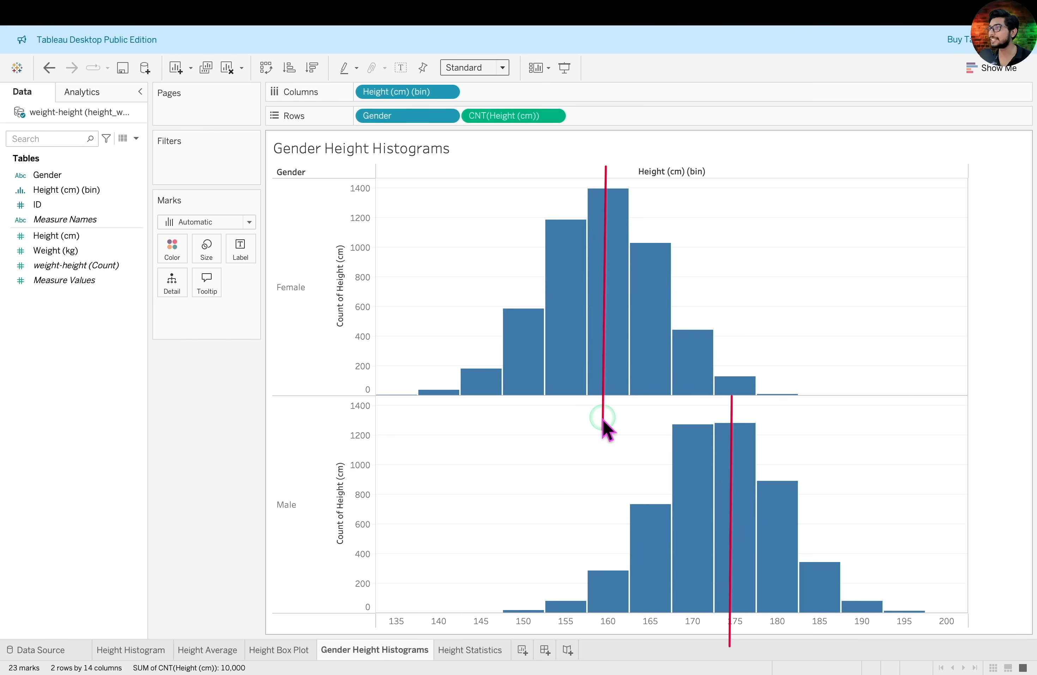
pyautogui.moveTo(730, 504)
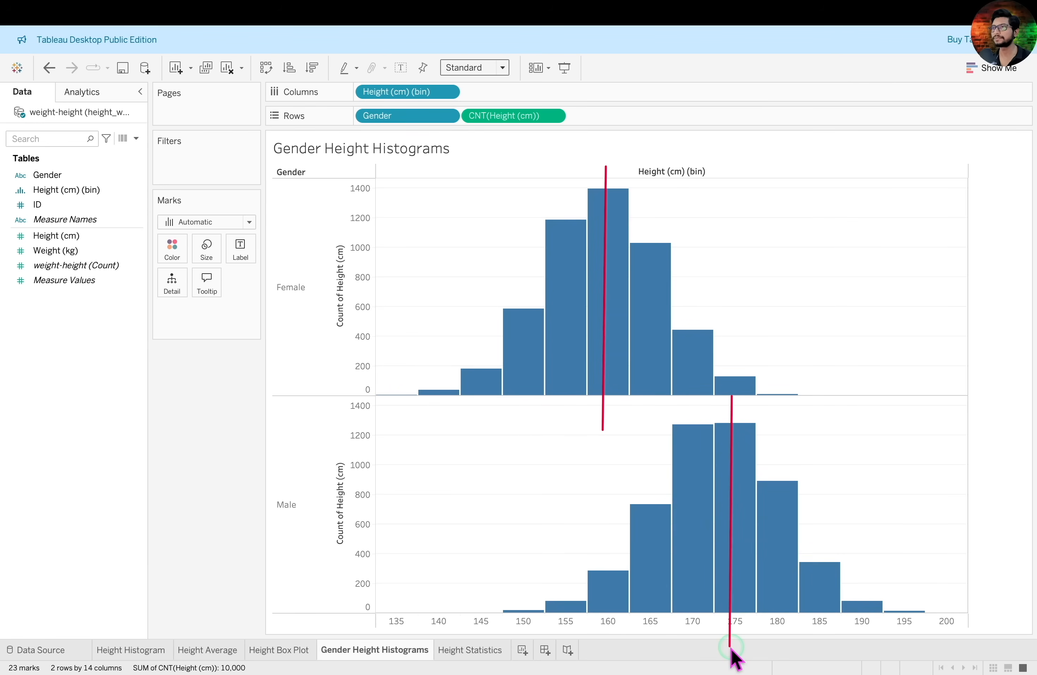
pyautogui.press('Escape')
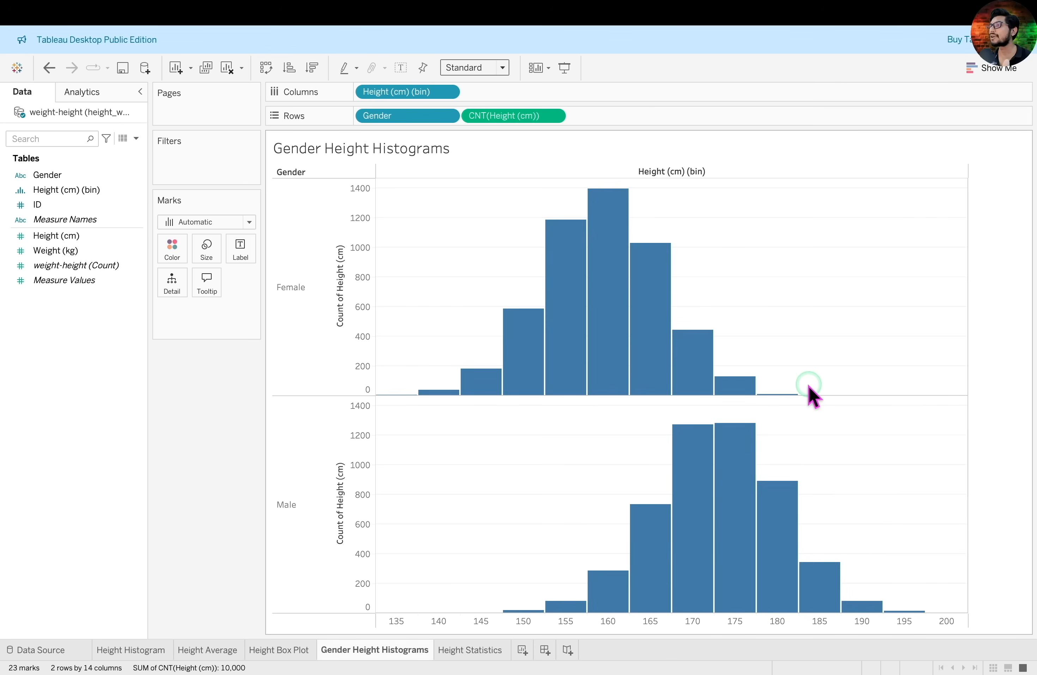
pyautogui.click(502, 68)
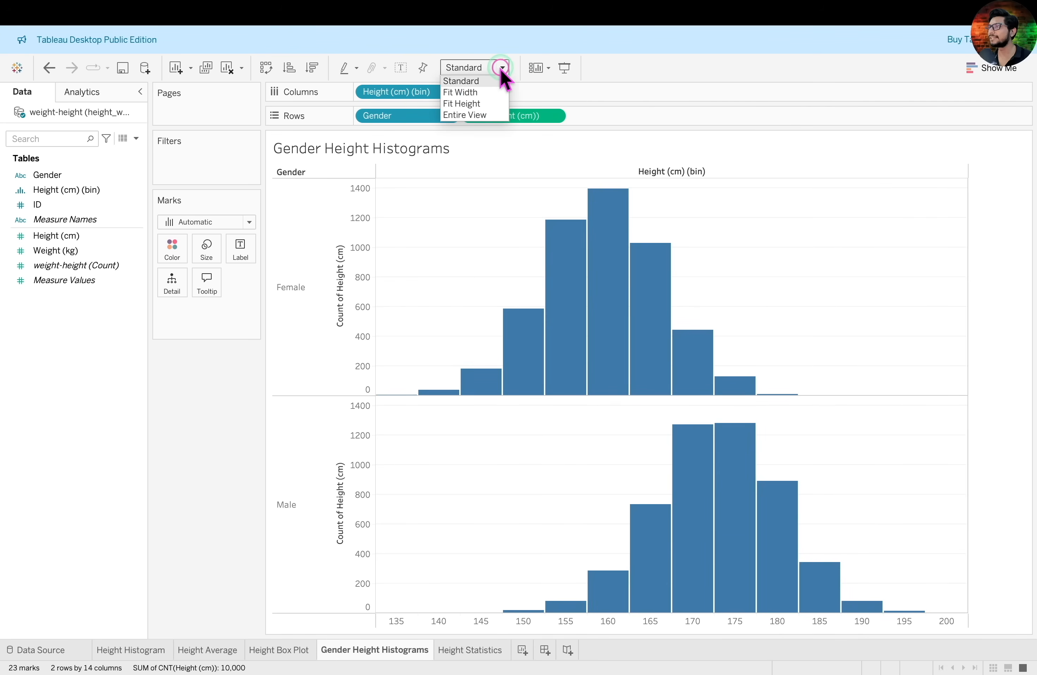
pyautogui.click(493, 114)
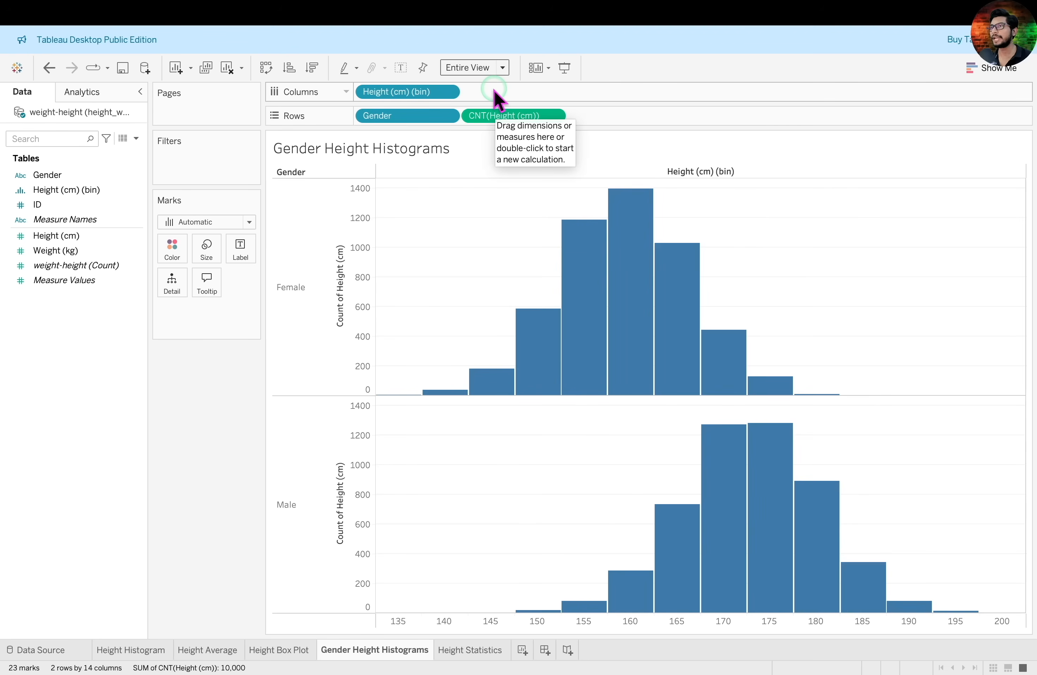
# Colour the histograms by Gender, assigning pink to Female and teal to Male from the Automatic palette
pyautogui.moveTo(70, 177); pyautogui.dragTo(180, 244)
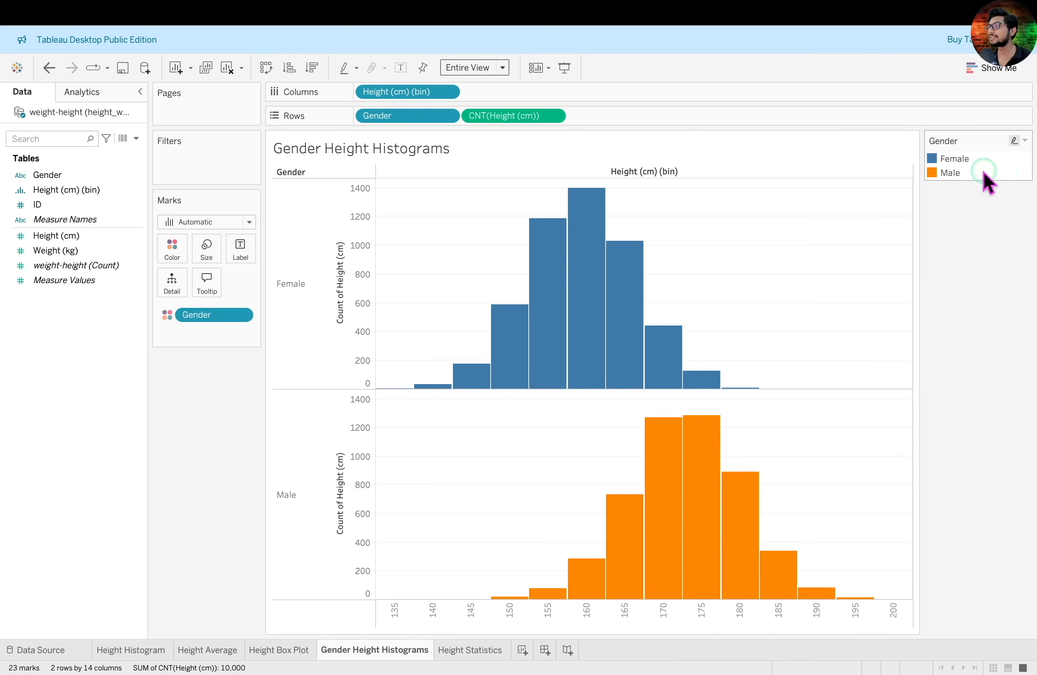
pyautogui.click(1025, 140)
pyautogui.click(976, 157)
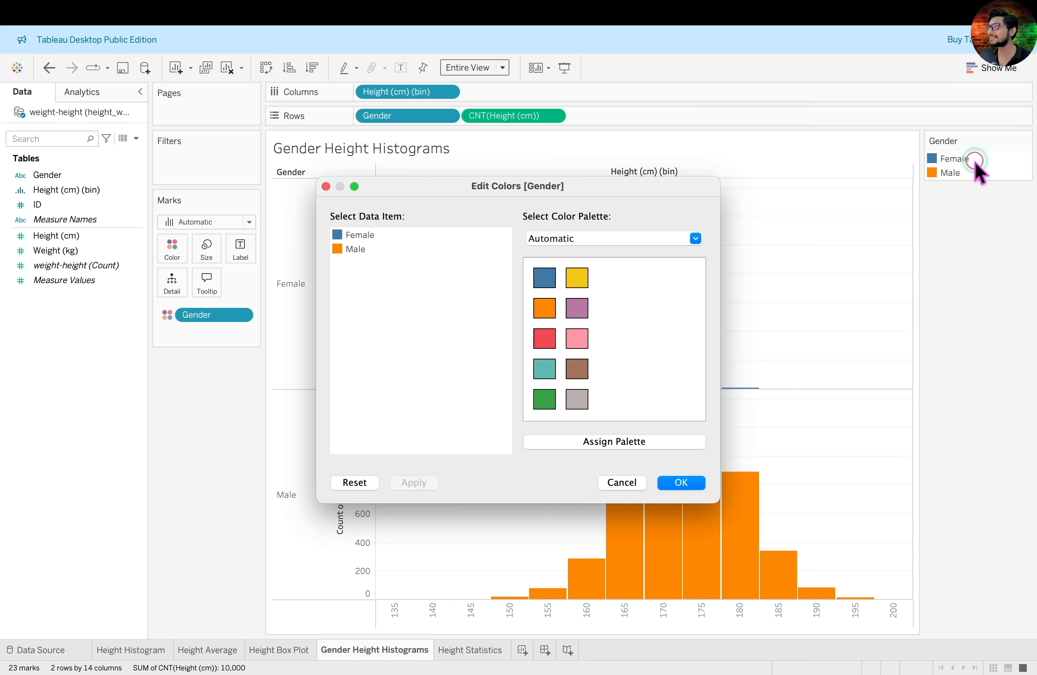
pyautogui.click(360, 236)
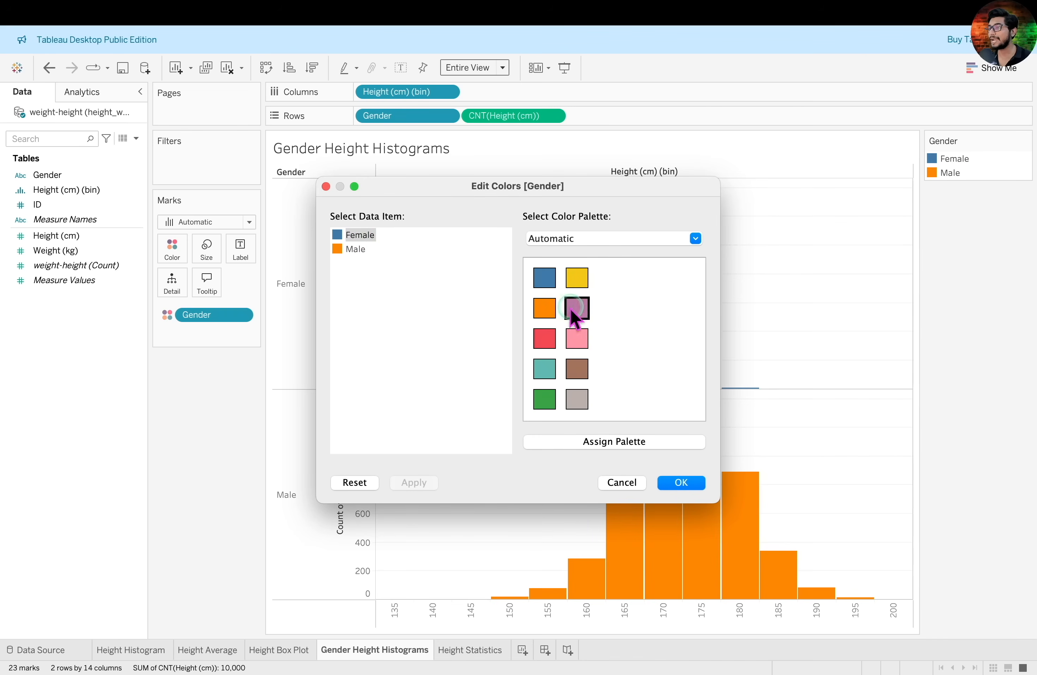
pyautogui.click(577, 338)
pyautogui.click(355, 250)
pyautogui.click(547, 367)
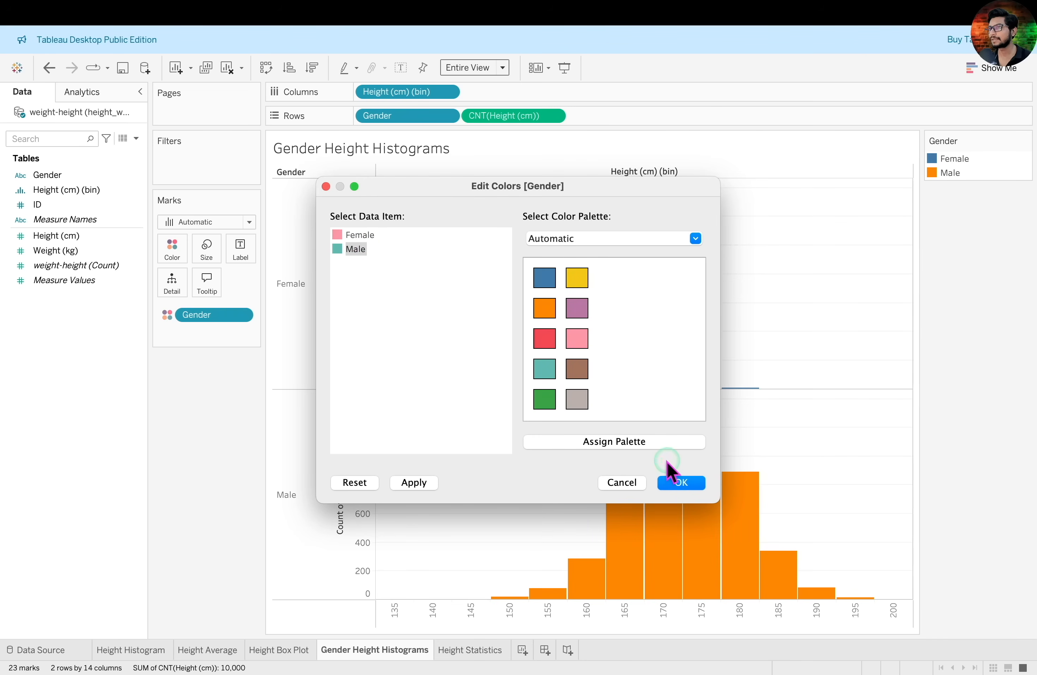
pyautogui.click(677, 482)
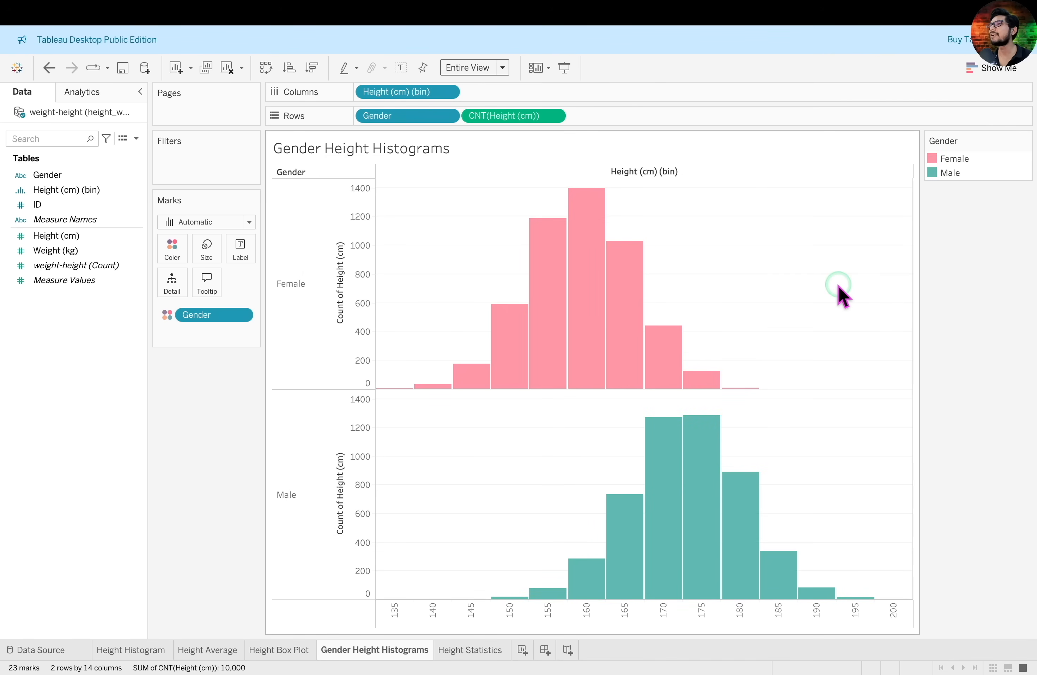
pyautogui.moveTo(761, 327); pyautogui.dragTo(794, 250)
pyautogui.moveTo(607, 158); pyautogui.dragTo(690, 182)
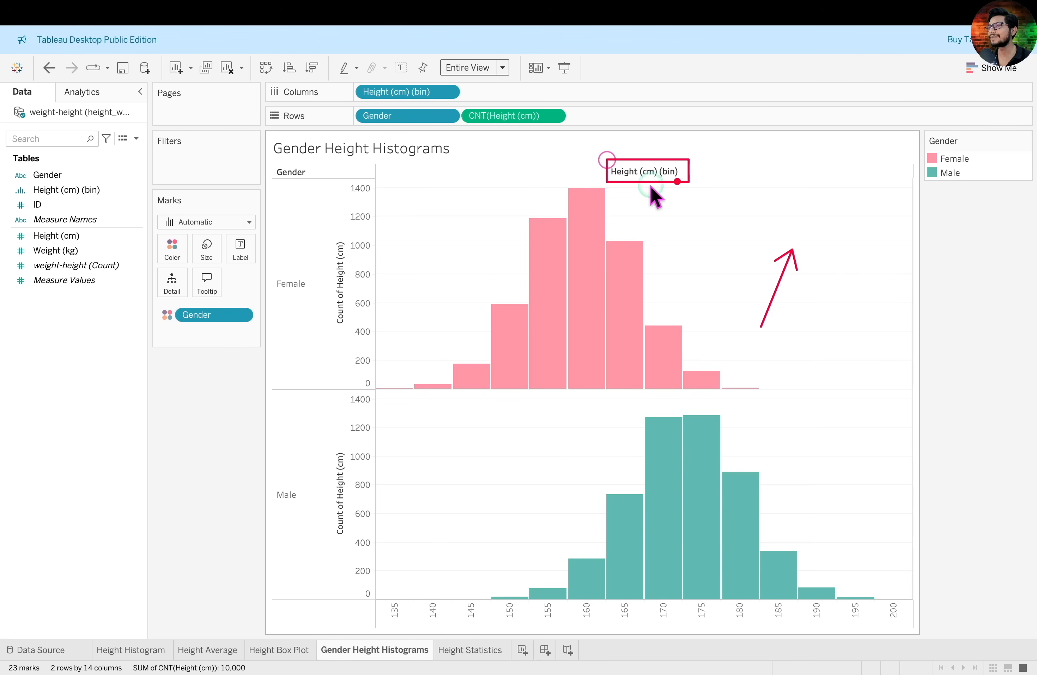
pyautogui.moveTo(335, 232); pyautogui.dragTo(350, 335)
pyautogui.press('Escape')
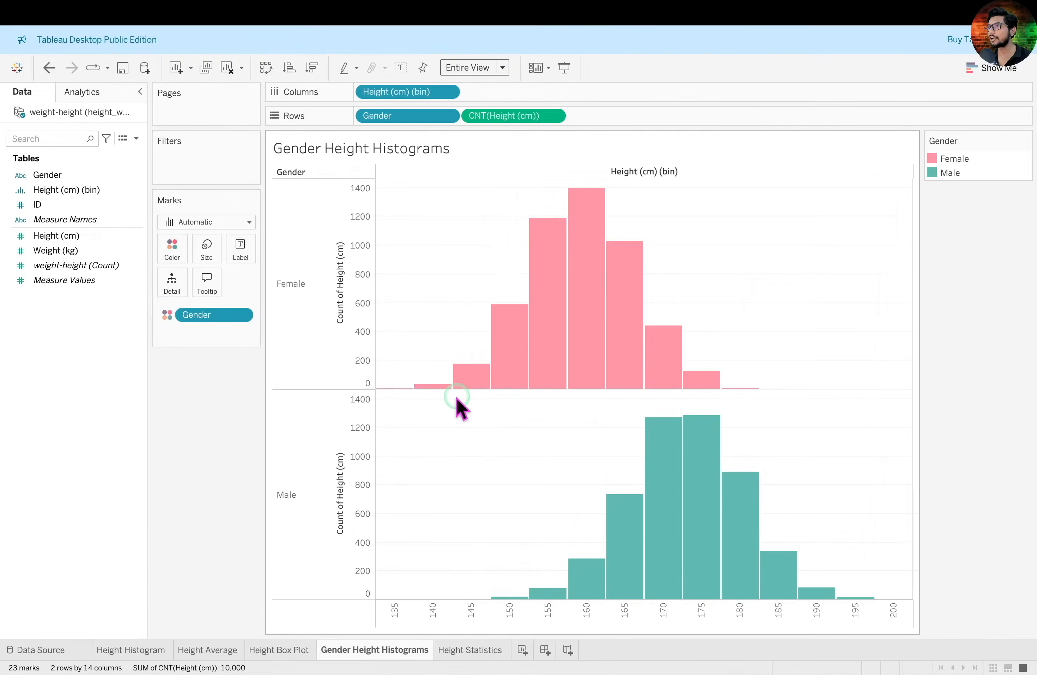
pyautogui.hotkey('ctrl', 'Left')
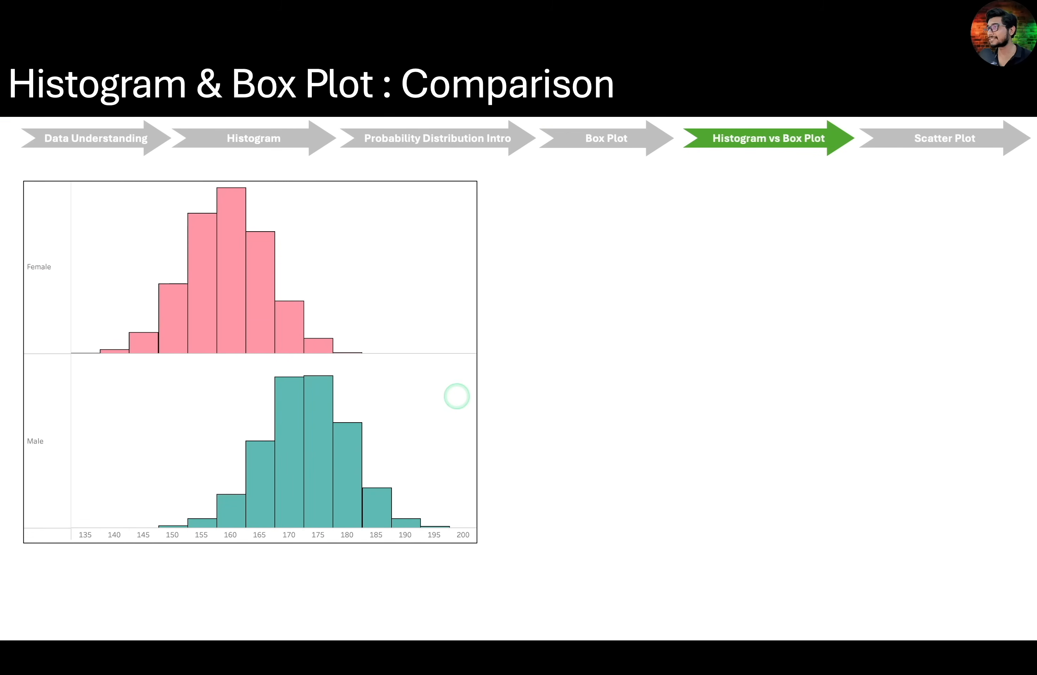
pyautogui.press('Right')
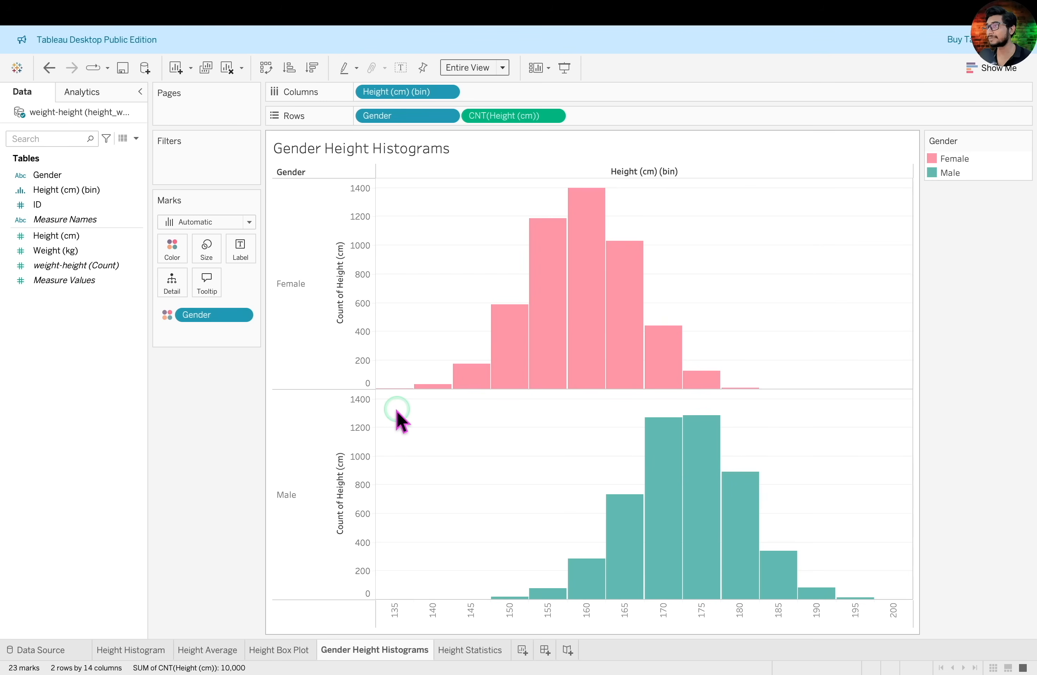
# Duplicate the Height Box Plot worksheet
pyautogui.click(281, 650)
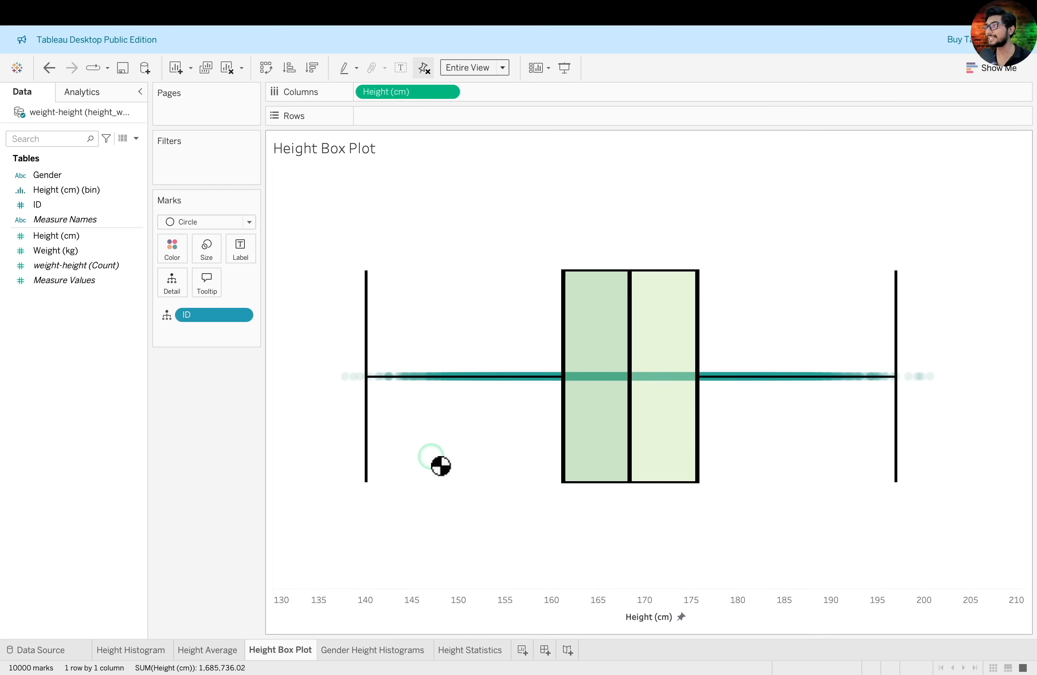
pyautogui.rightClick(283, 649)
pyautogui.click(369, 531)
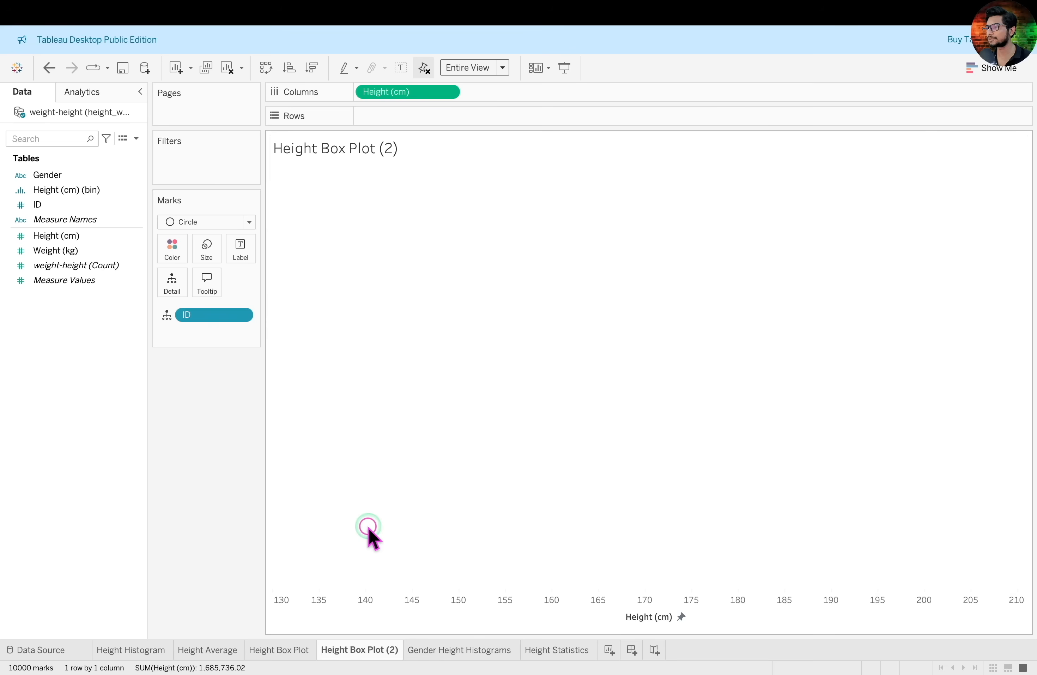
# Rename the duplicated worksheet Gender Height Box Plot and place it directly after Gender Height Histograms
pyautogui.doubleClick(370, 651)
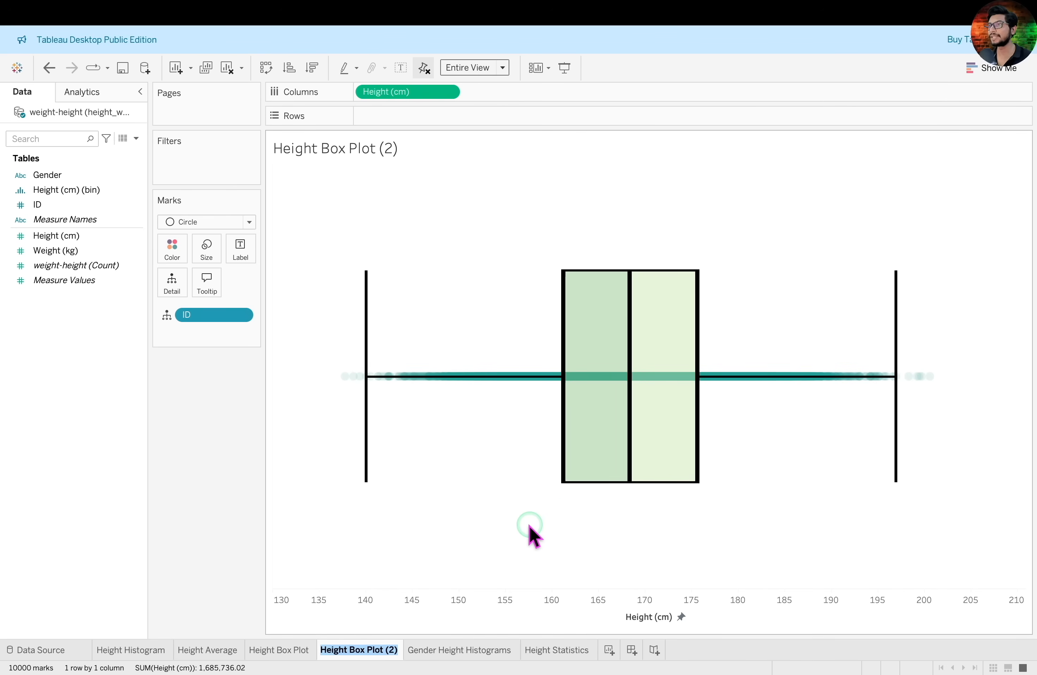
pyautogui.press('BackSpace')
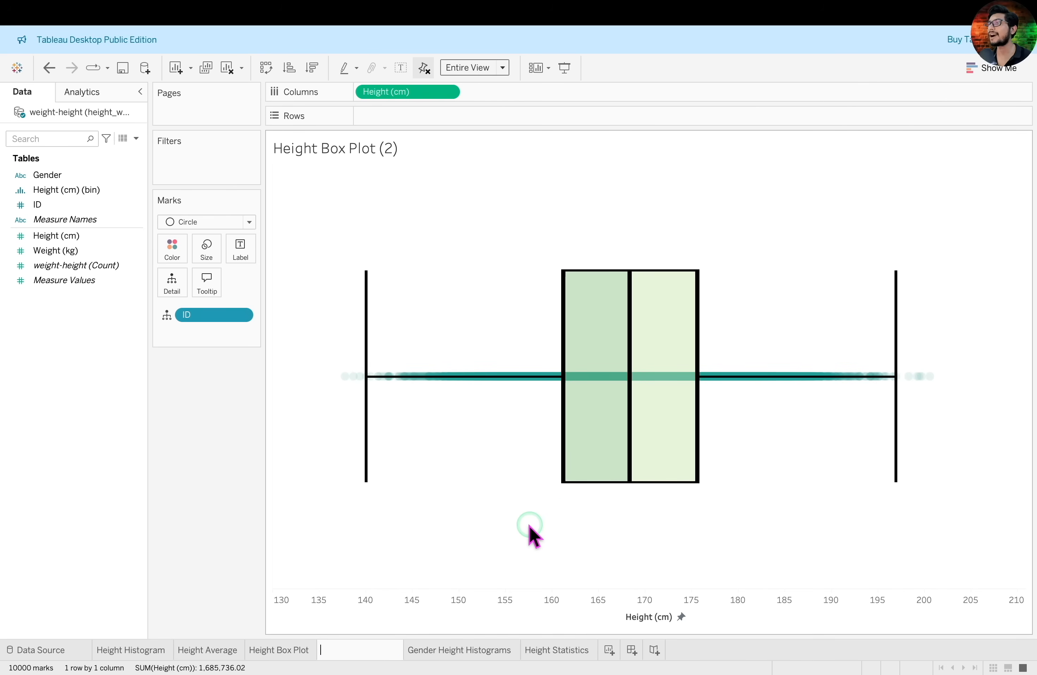
pyautogui.write('Gender Height Box Plot')
pyautogui.press('Return')
pyautogui.moveTo(382, 651); pyautogui.dragTo(537, 660)
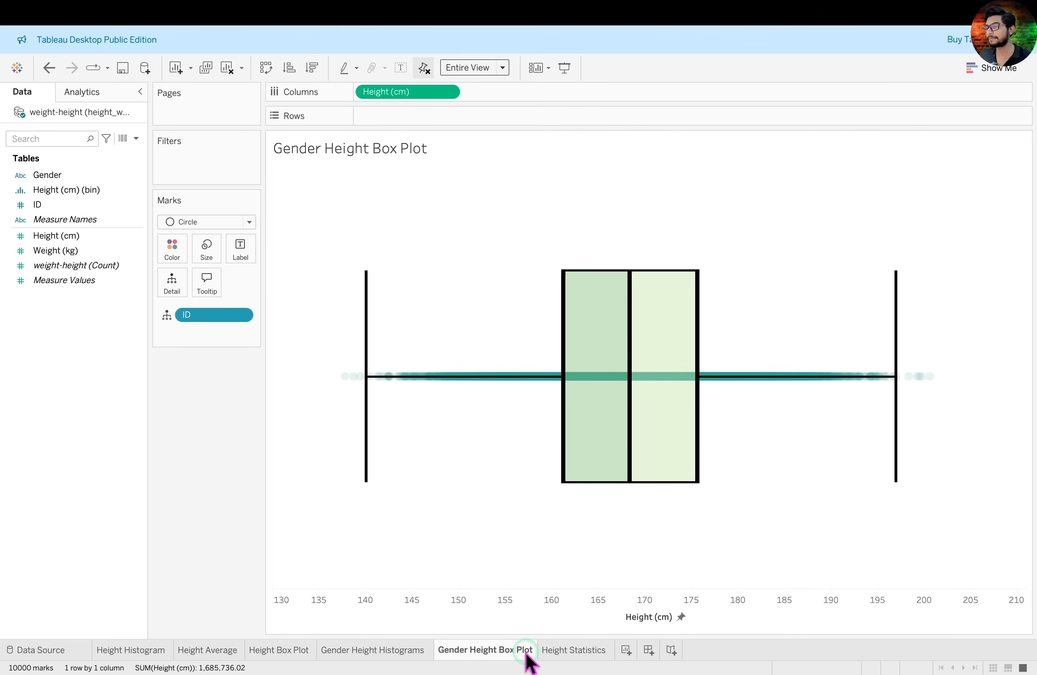
# Split the box plot by gender with Gender on the rows
pyautogui.moveTo(320, 200)
pyautogui.mouseDown()
pyautogui.moveTo(1034, 503)
pyautogui.moveTo(981, 534)
pyautogui.mouseUp()
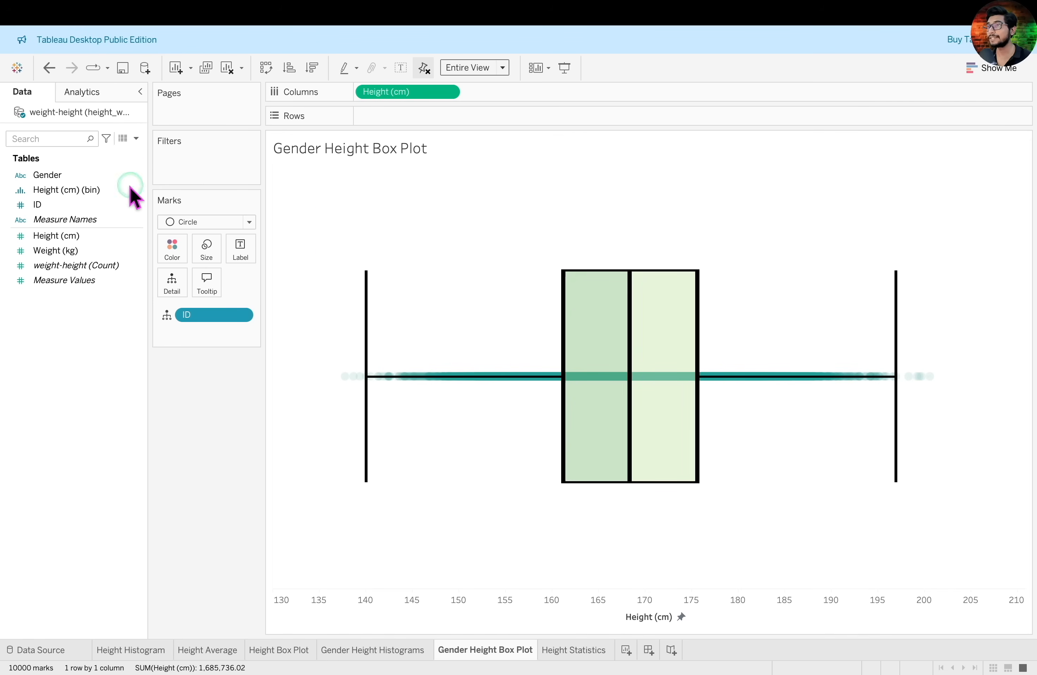
pyautogui.click(68, 174)
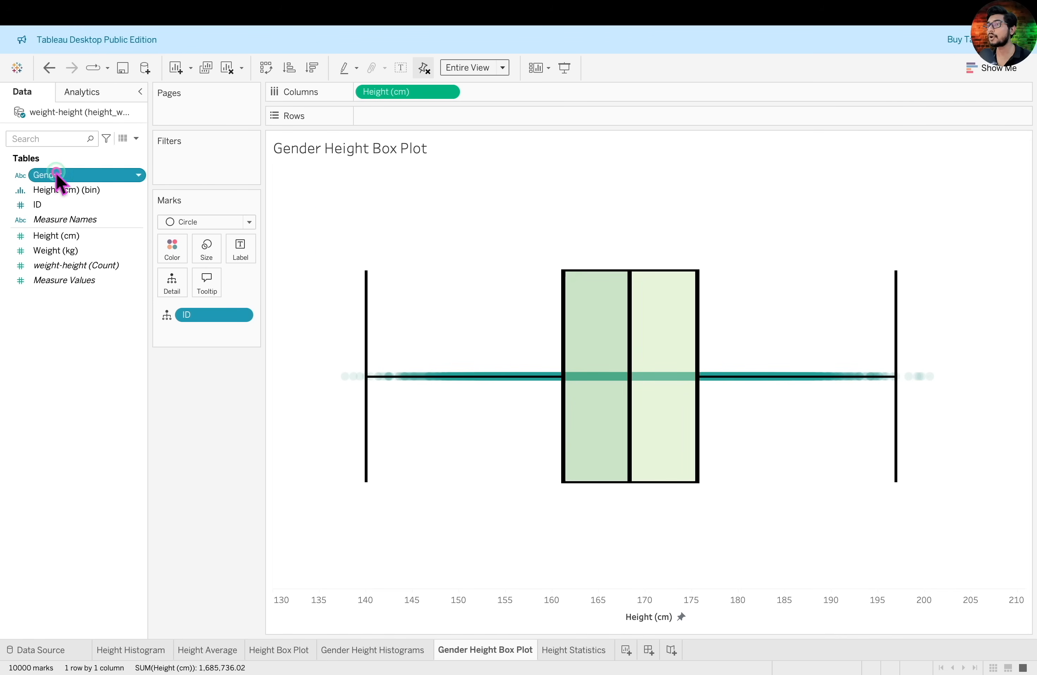
pyautogui.moveTo(57, 176); pyautogui.dragTo(406, 122)
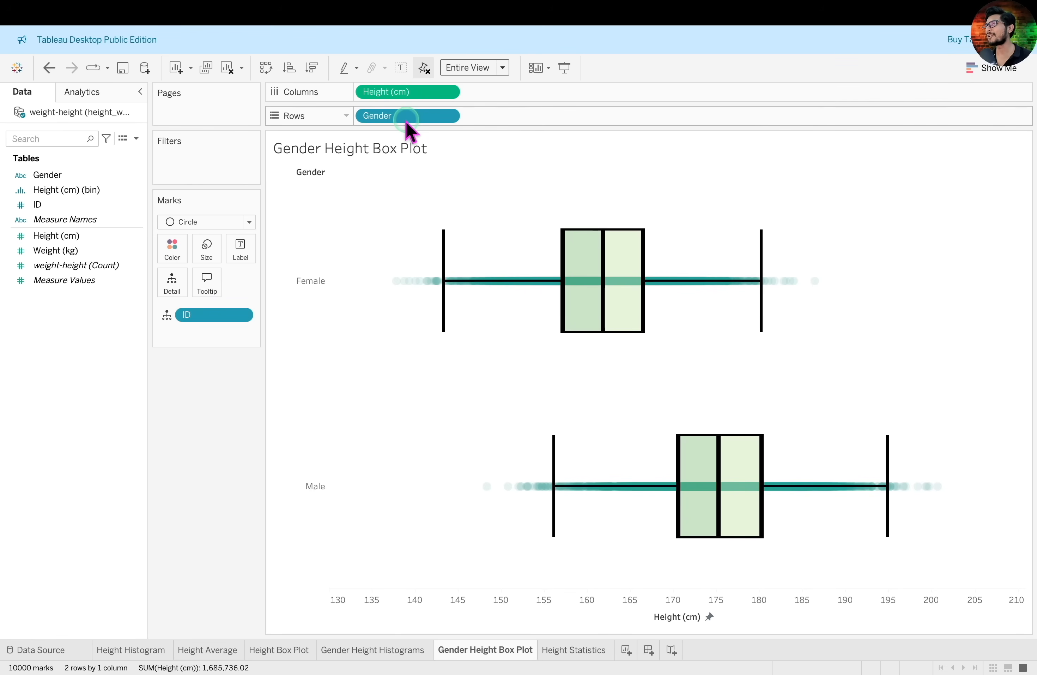
pyautogui.moveTo(285, 251); pyautogui.dragTo(342, 321)
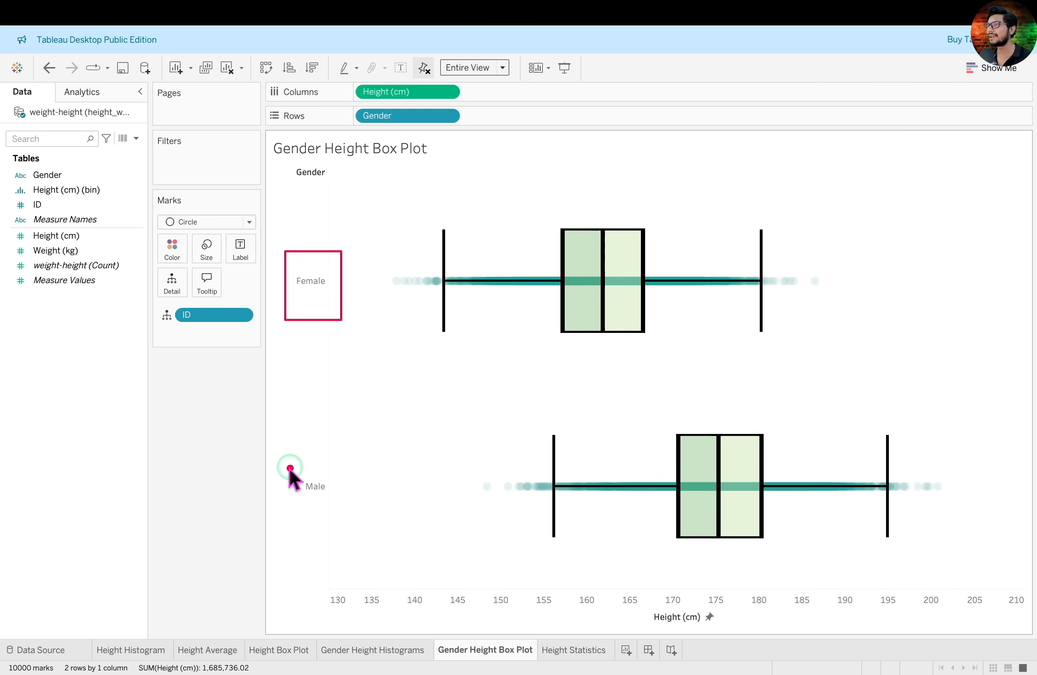
pyautogui.moveTo(289, 465); pyautogui.dragTo(348, 505)
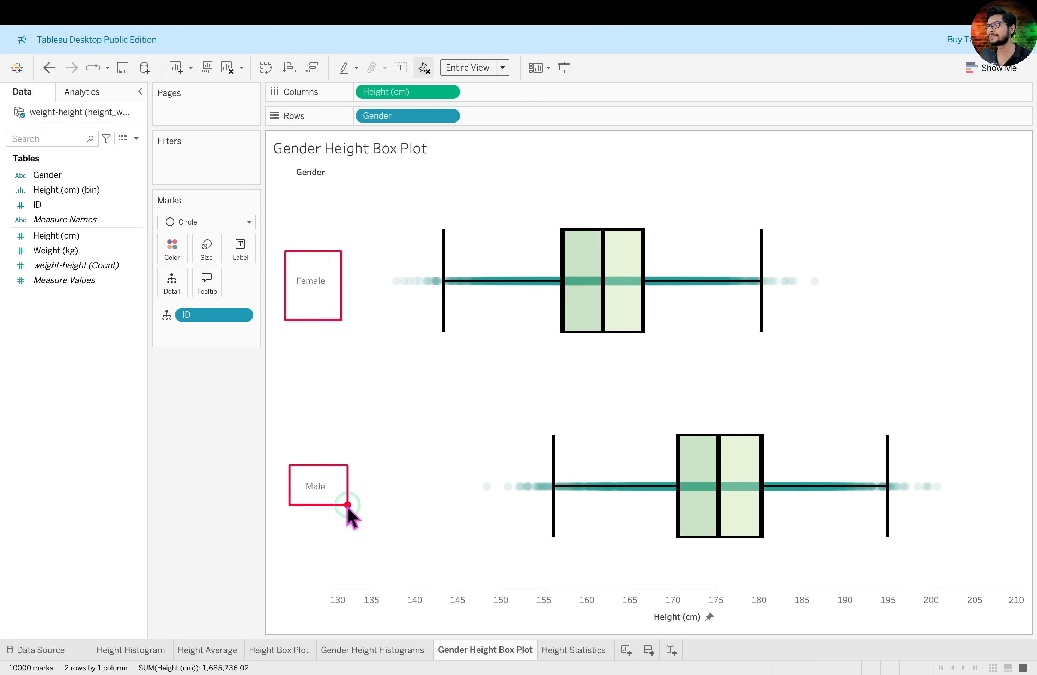
# Colour the data points of the gender box plots by Gender
pyautogui.click(54, 174)
pyautogui.moveTo(54, 175); pyautogui.dragTo(179, 245)
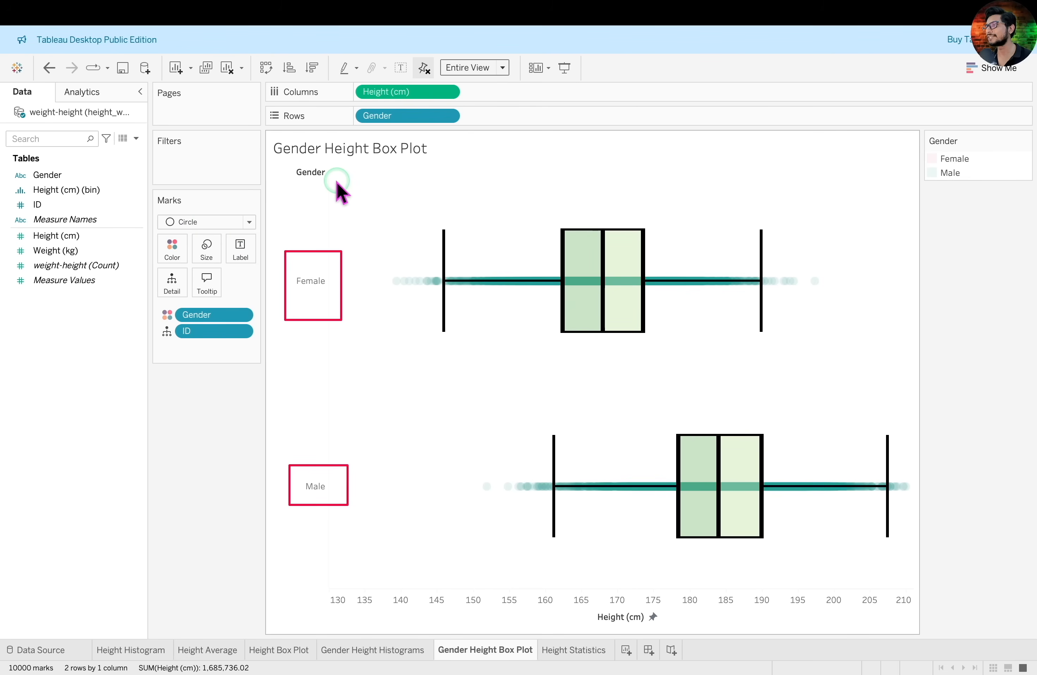
pyautogui.hotkey('ctrl', 'a')
# Examine the median, hinge and whisker values of the Female and Male box plots
pyautogui.moveTo(563, 149); pyautogui.dragTo(560, 216)
pyautogui.moveTo(670, 355); pyautogui.dragTo(659, 427)
pyautogui.moveTo(595, 254)
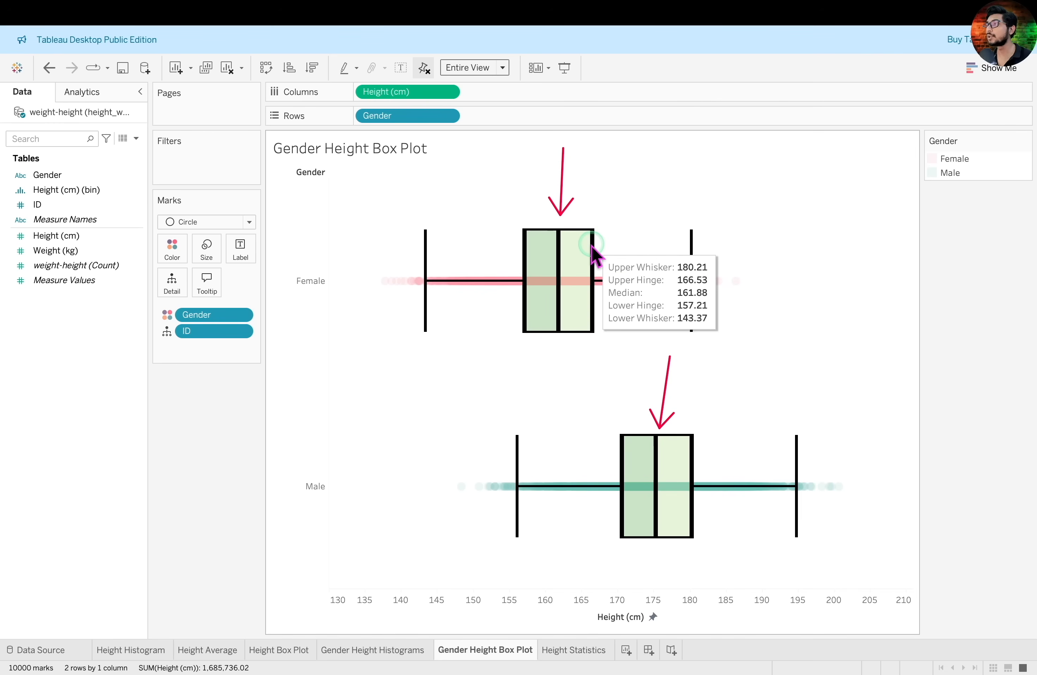
pyautogui.moveTo(693, 455)
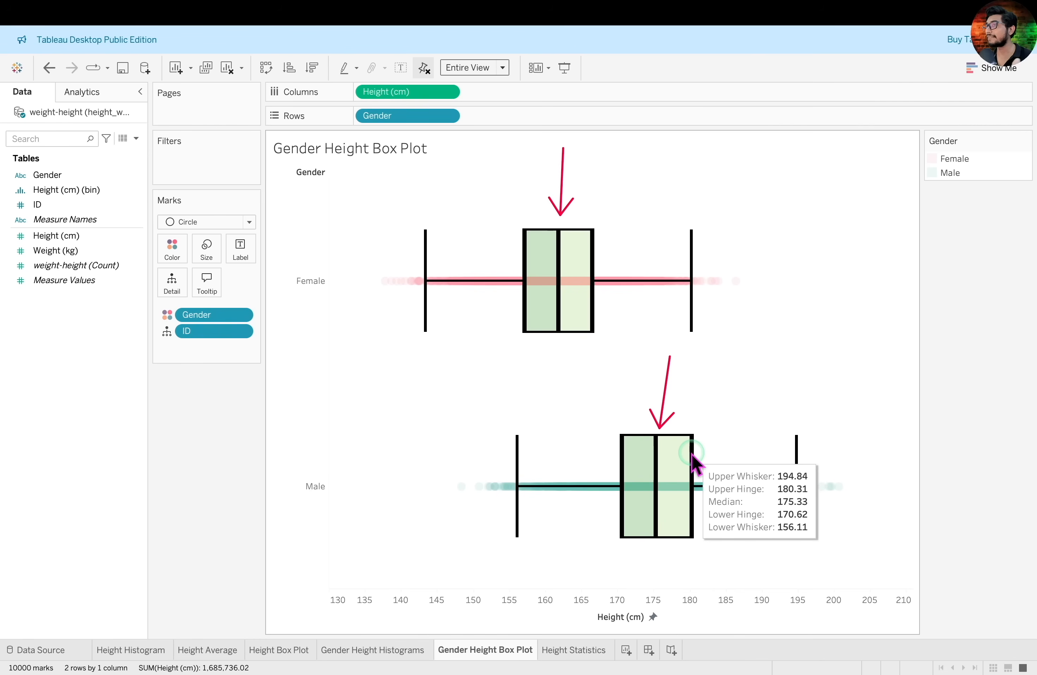
# Add Height (cm) as a second value column in the Height Statistics table and set its aggregation to Median
pyautogui.click(562, 648)
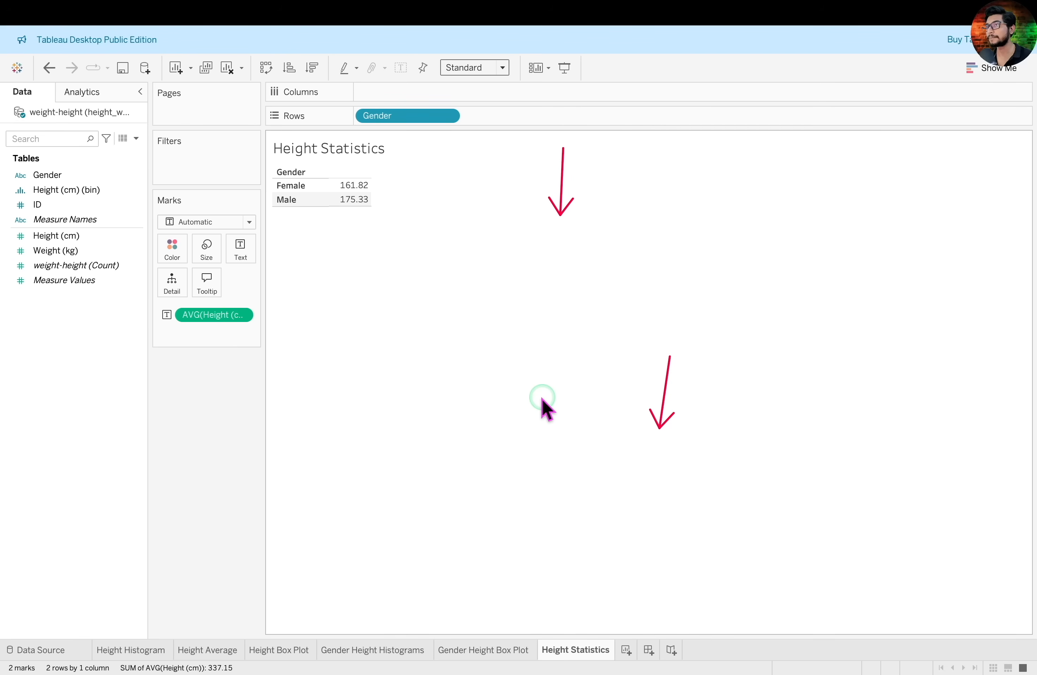
pyautogui.moveTo(370, 183); pyautogui.dragTo(441, 187)
pyautogui.moveTo(67, 234); pyautogui.dragTo(415, 206)
pyautogui.moveTo(494, 126)
pyautogui.mouseDown()
pyautogui.moveTo(641, 290)
pyautogui.moveTo(589, 262)
pyautogui.mouseUp()
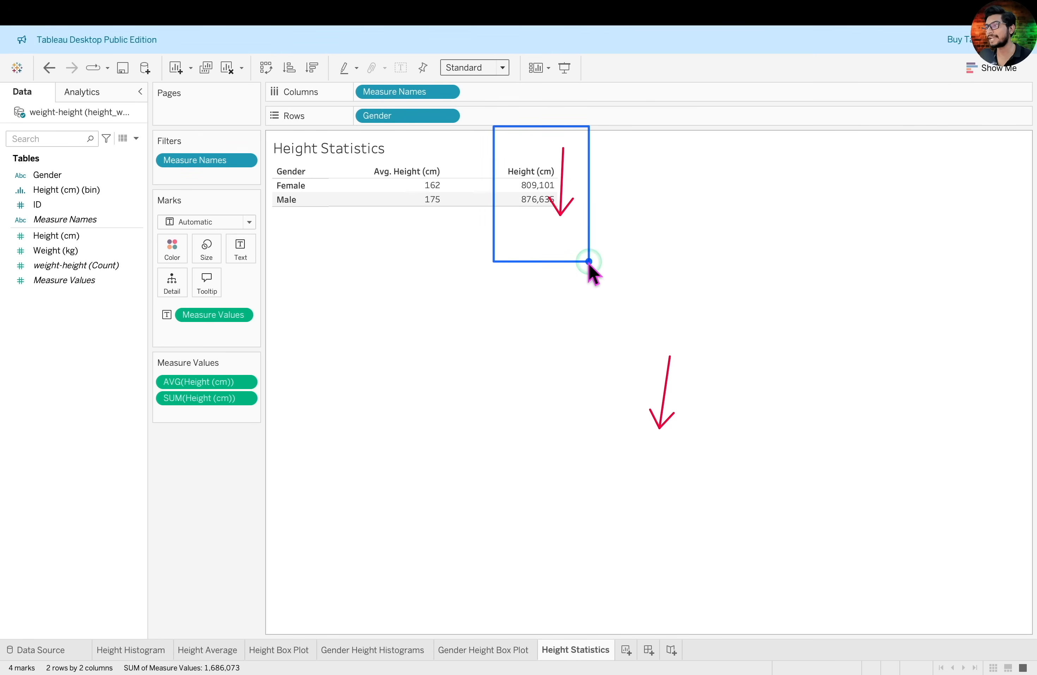
pyautogui.click(245, 397)
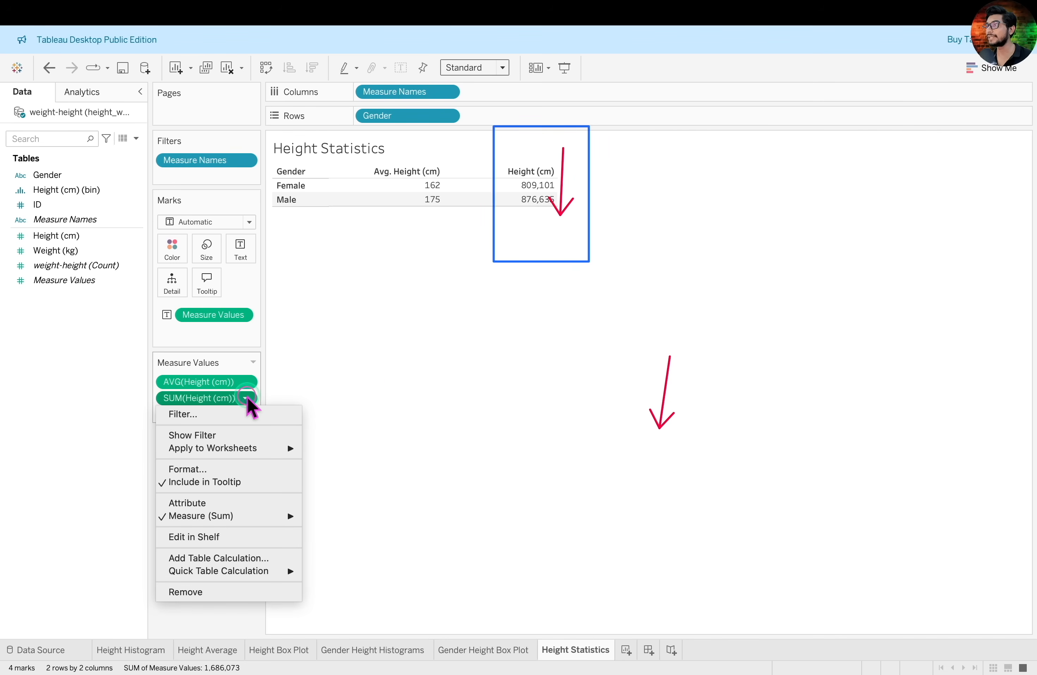
pyautogui.moveTo(285, 517)
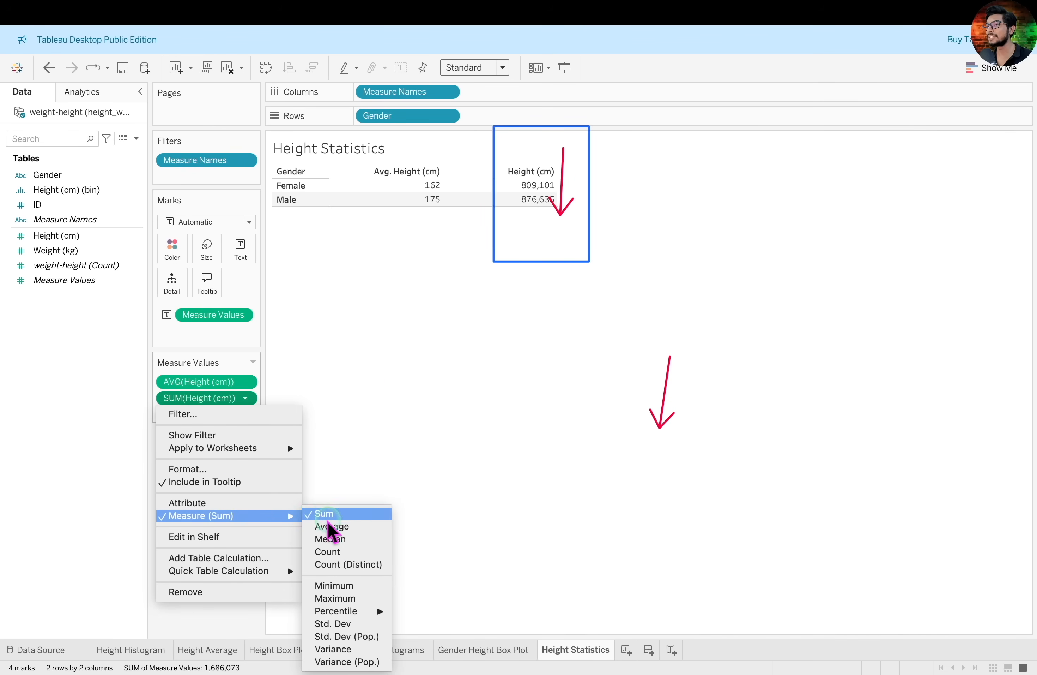
pyautogui.click(338, 538)
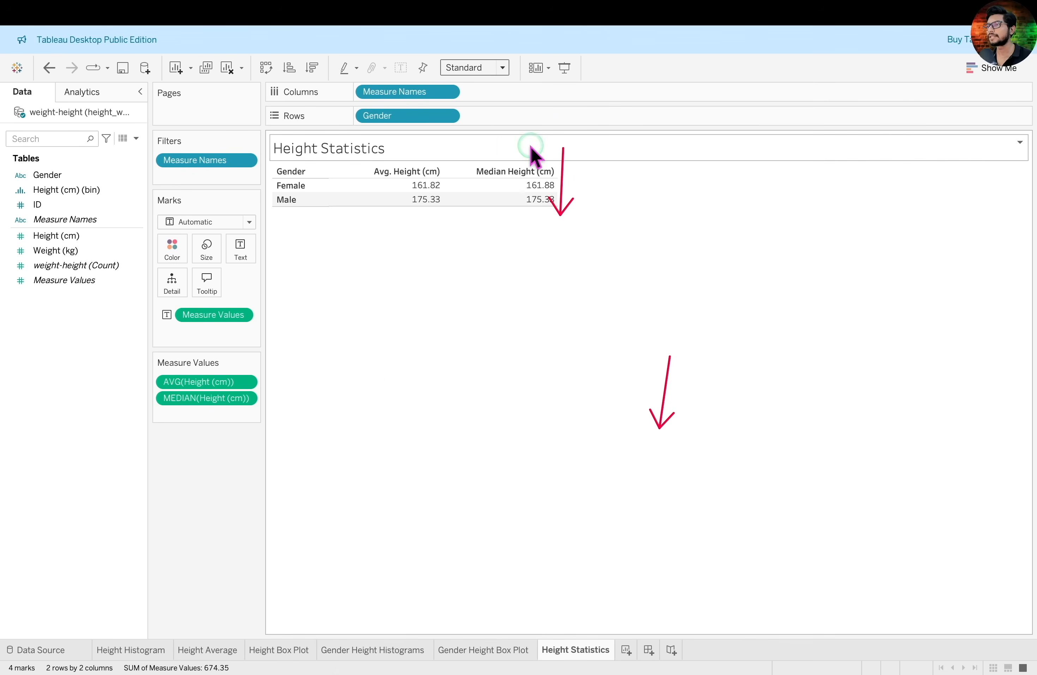
# Compare the average and median heights of each gender in the Height Statistics table, and return to the Gender Height Box Plot sheet
pyautogui.moveTo(518, 198)
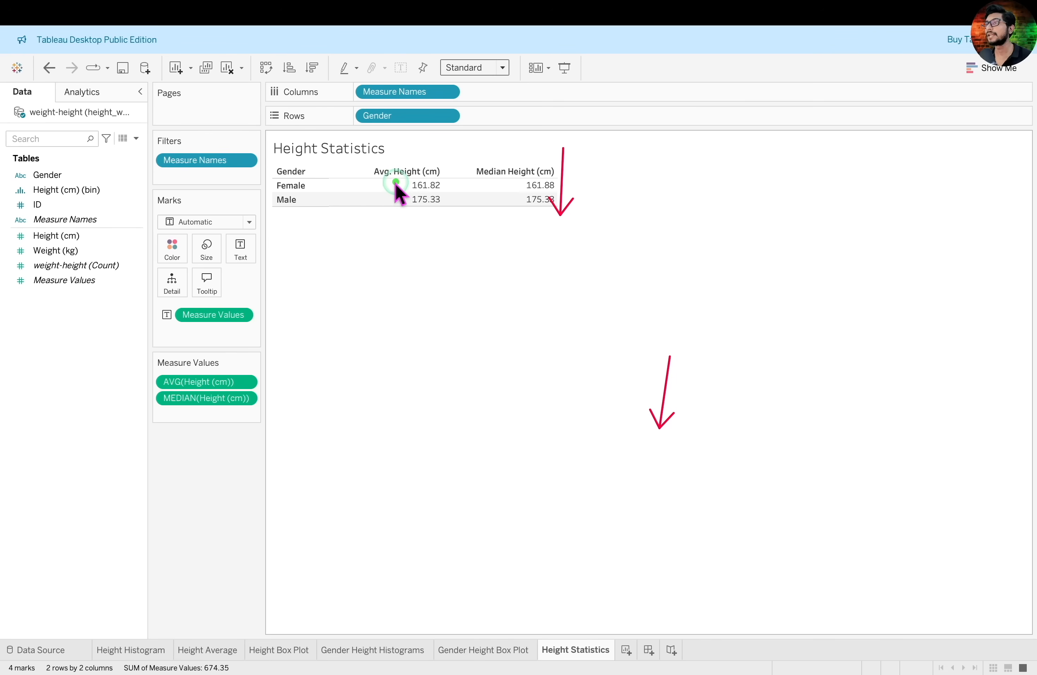
pyautogui.moveTo(314, 194)
pyautogui.mouseDown()
pyautogui.moveTo(406, 208)
pyautogui.moveTo(568, 194)
pyautogui.moveTo(558, 208)
pyautogui.mouseUp()
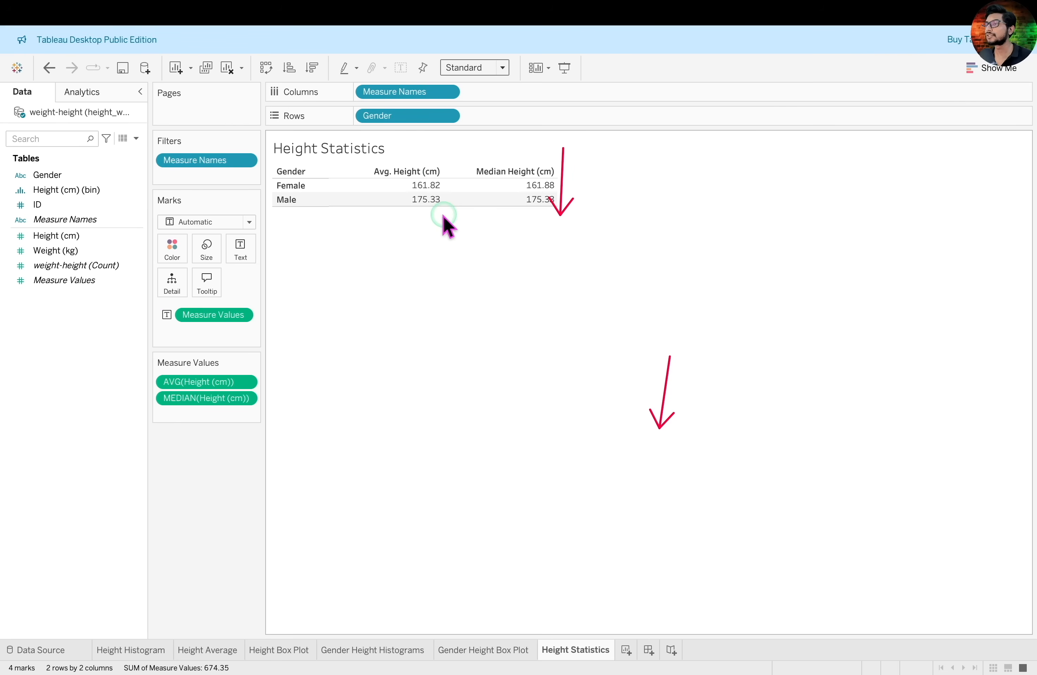
pyautogui.moveTo(410, 185)
pyautogui.moveTo(408, 177)
pyautogui.mouseDown()
pyautogui.moveTo(439, 188)
pyautogui.moveTo(563, 190)
pyautogui.mouseUp()
pyautogui.moveTo(408, 189)
pyautogui.mouseDown()
pyautogui.moveTo(437, 213)
pyautogui.moveTo(565, 214)
pyautogui.mouseUp()
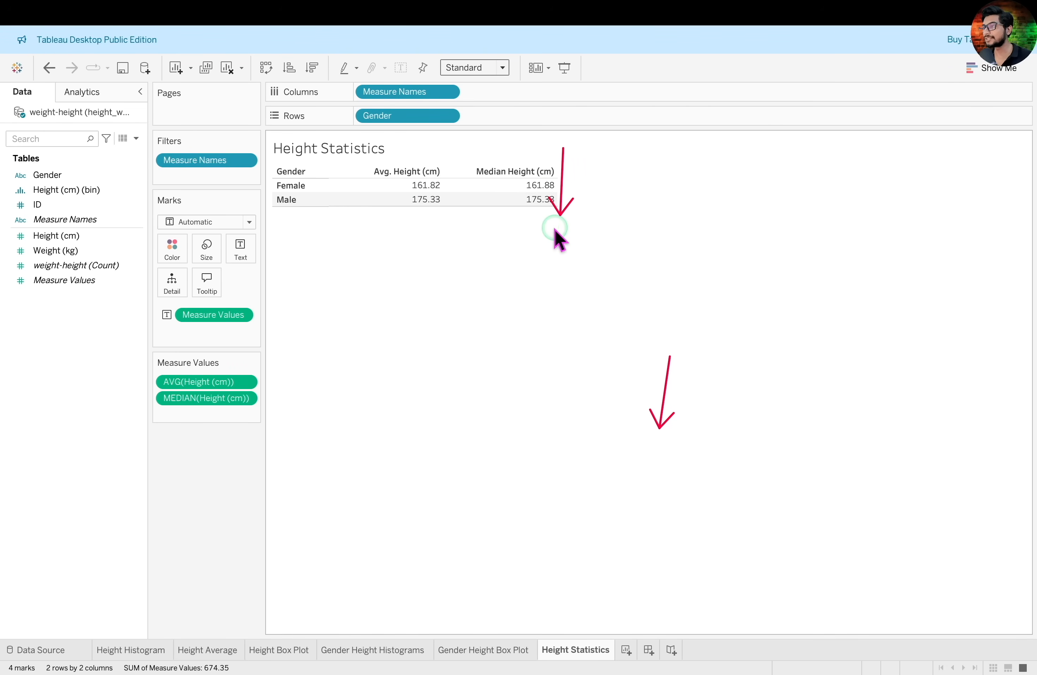
pyautogui.click(508, 651)
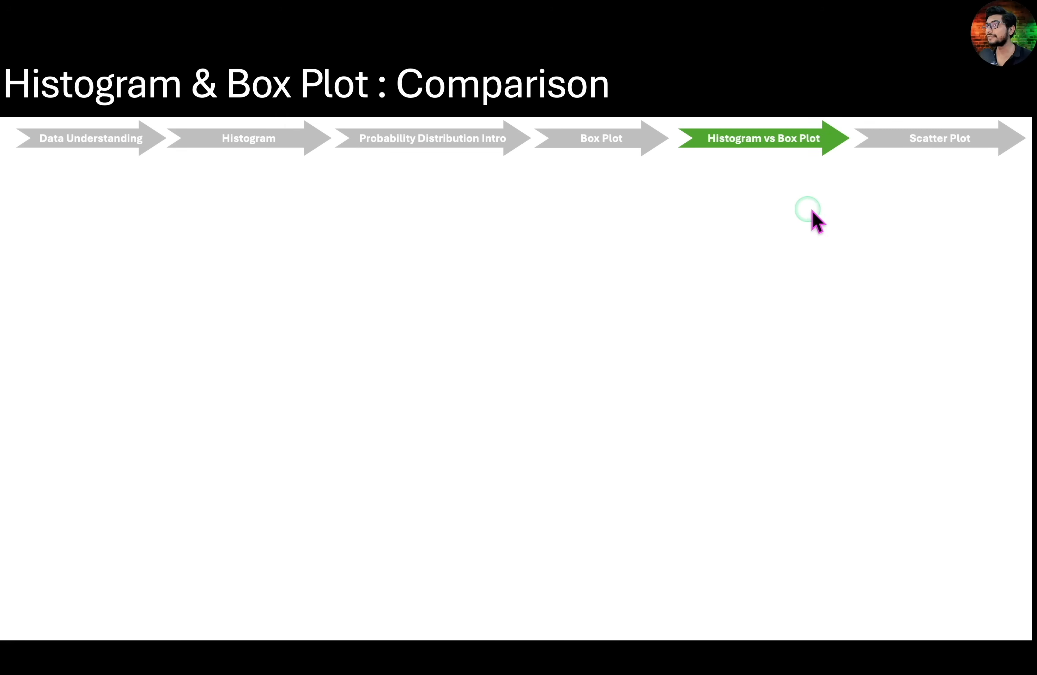
pyautogui.press('Right')
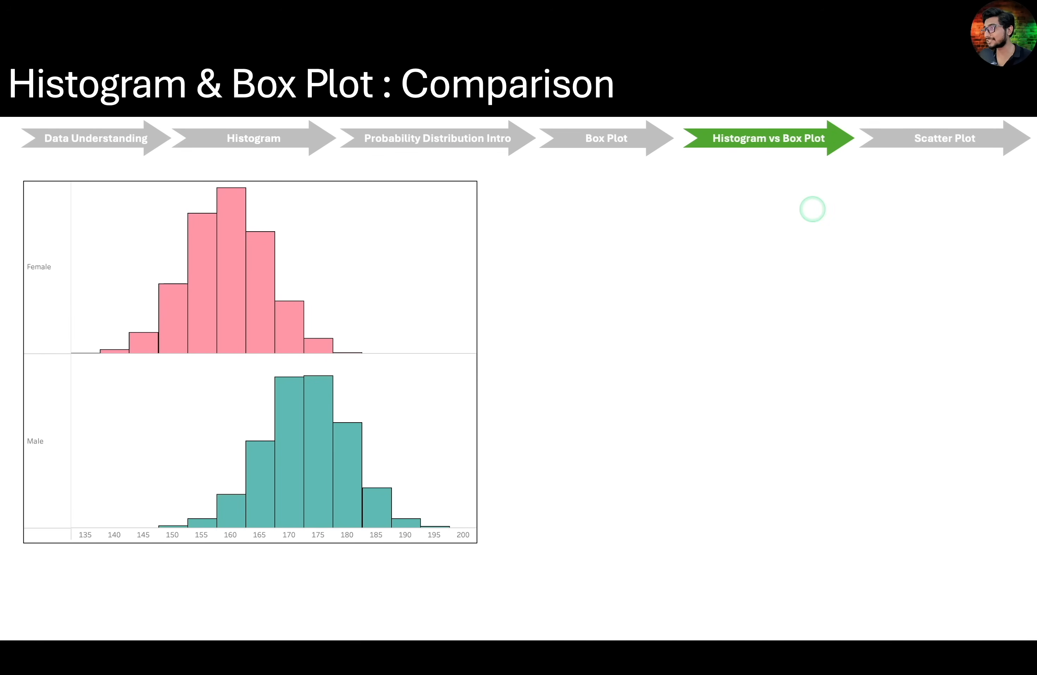
pyautogui.press('Right')
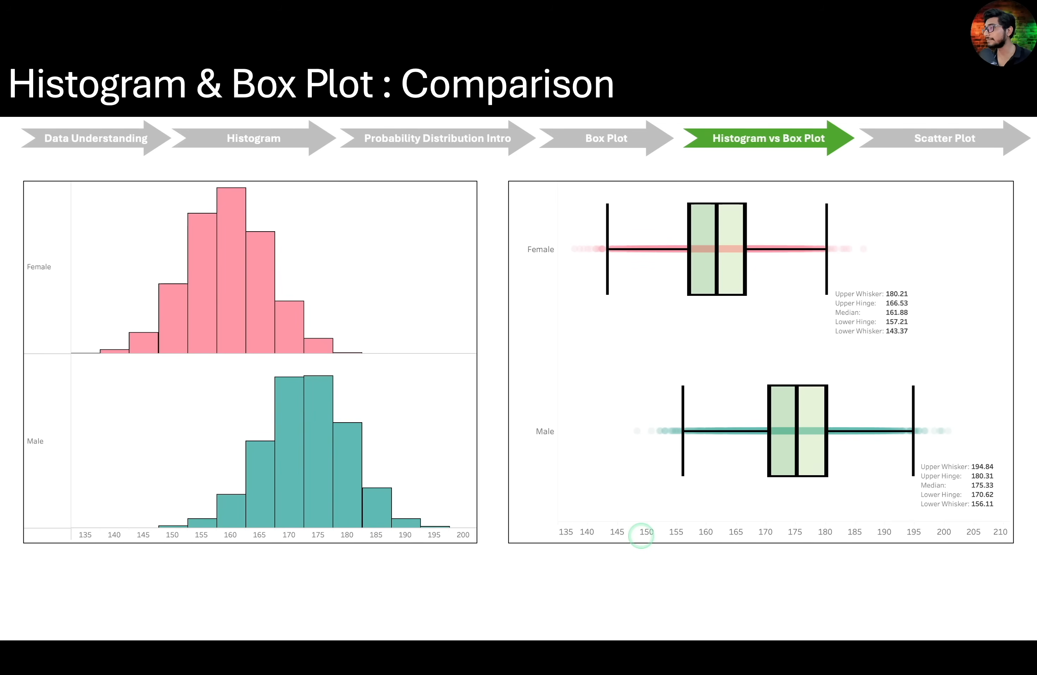
pyautogui.moveTo(549, 345); pyautogui.dragTo(623, 329)
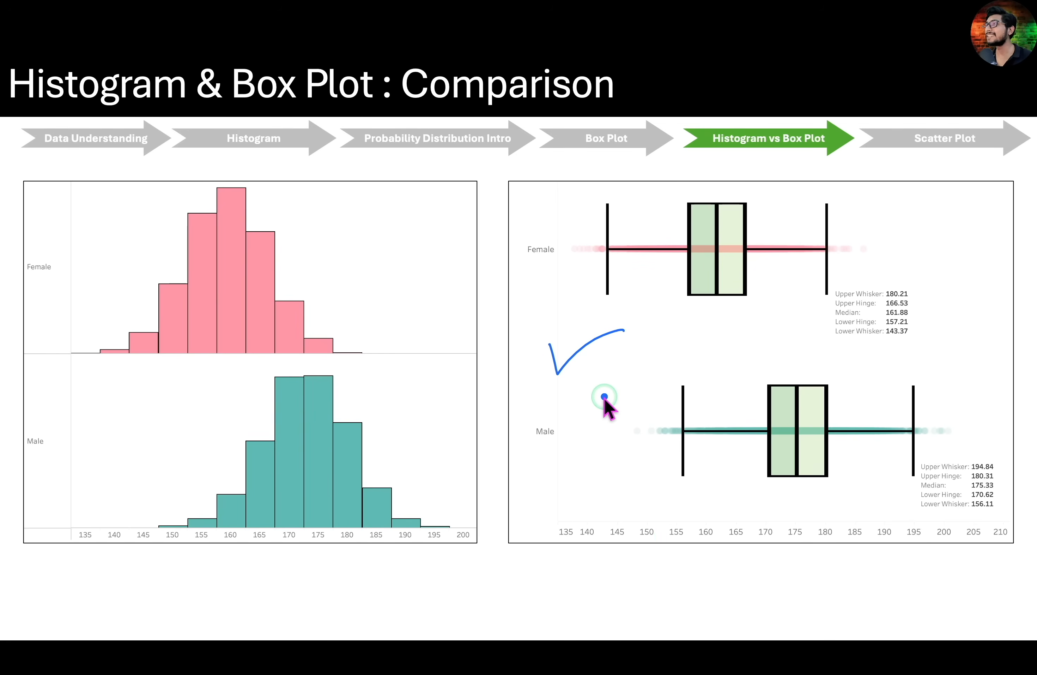